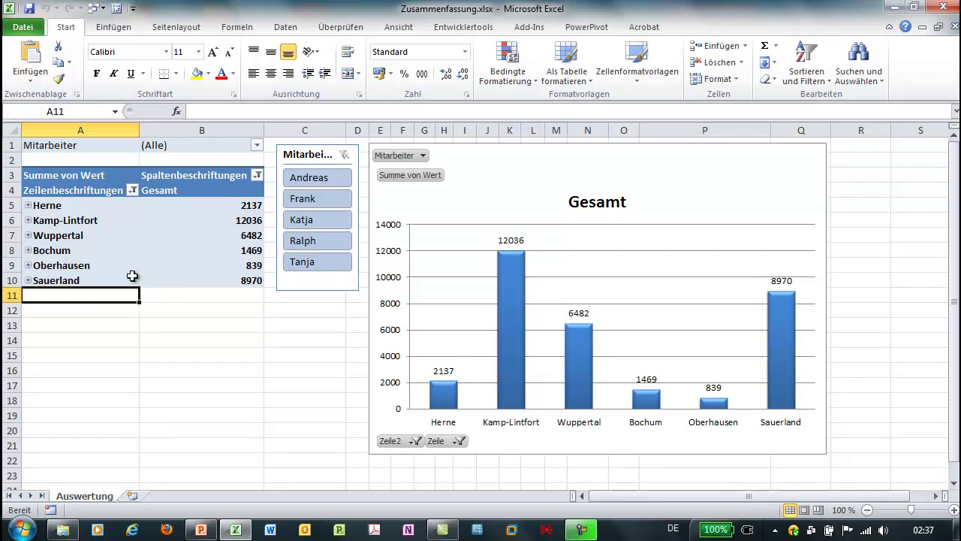
Expand and collapse the Herne and Wuppertal rows to view their individual codes.
{"action": "left_click", "coordinate": [28, 206]}
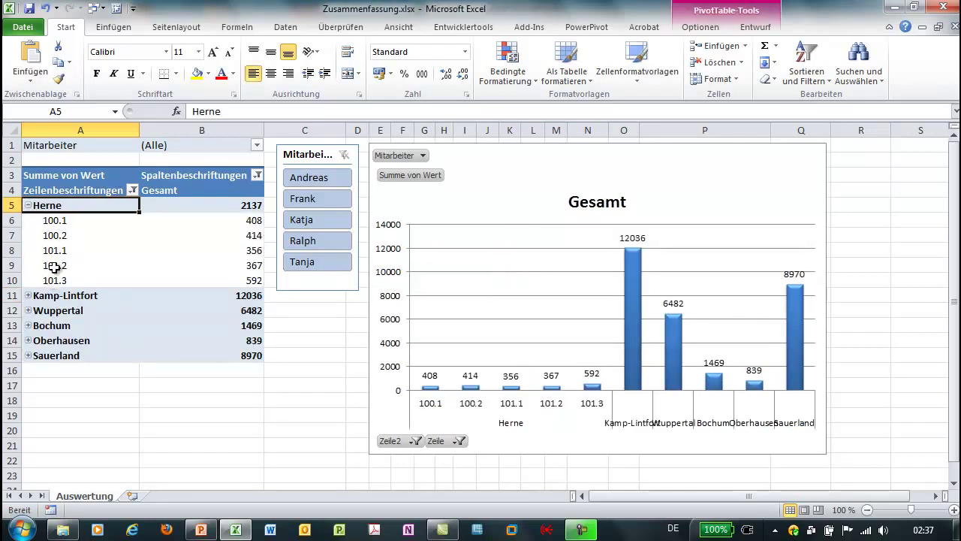
{"action": "left_click", "coordinate": [28, 206]}
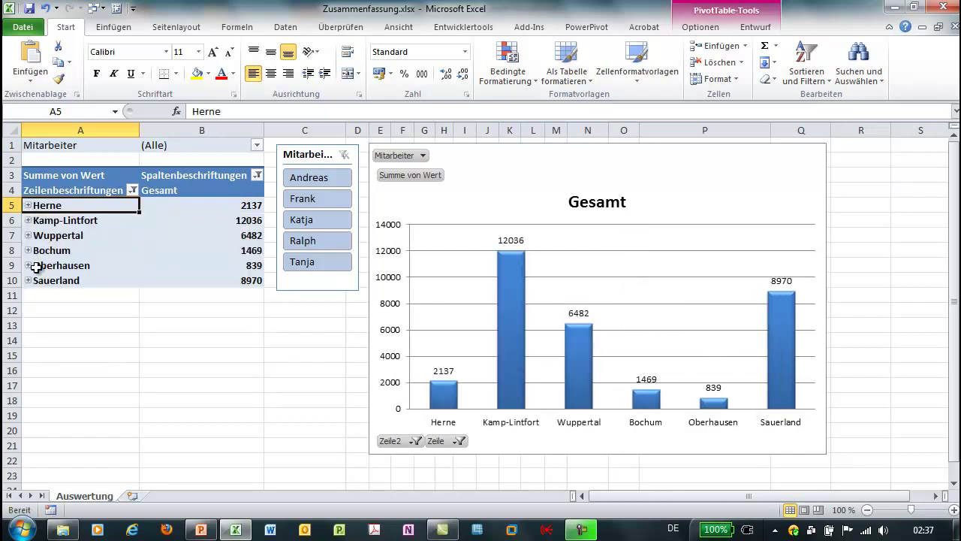
{"action": "left_click", "coordinate": [29, 235]}
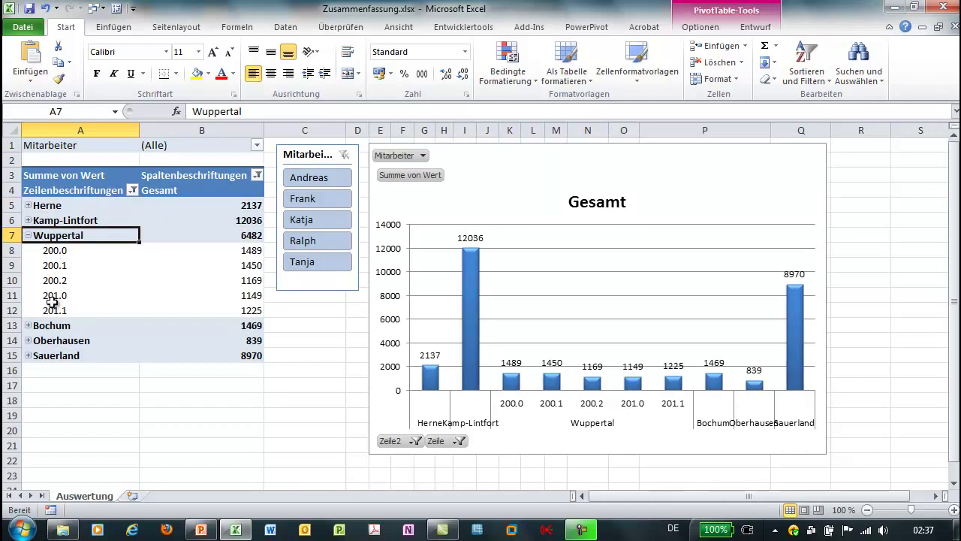
{"action": "left_click", "coordinate": [28, 236]}
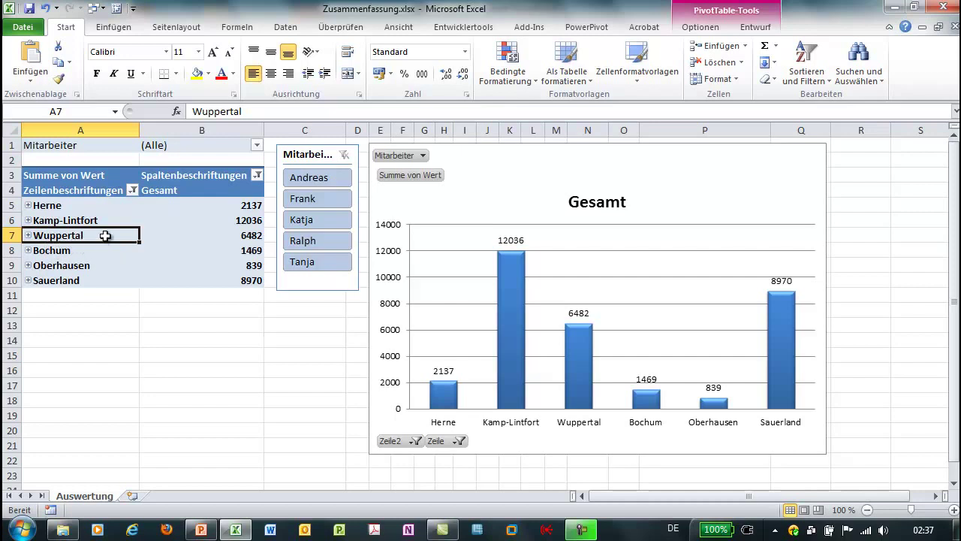
Filter the Mitarbeiter field to Katja and Tanja, then restore all employees.
{"action": "mouse_move", "coordinate": [229, 234]}
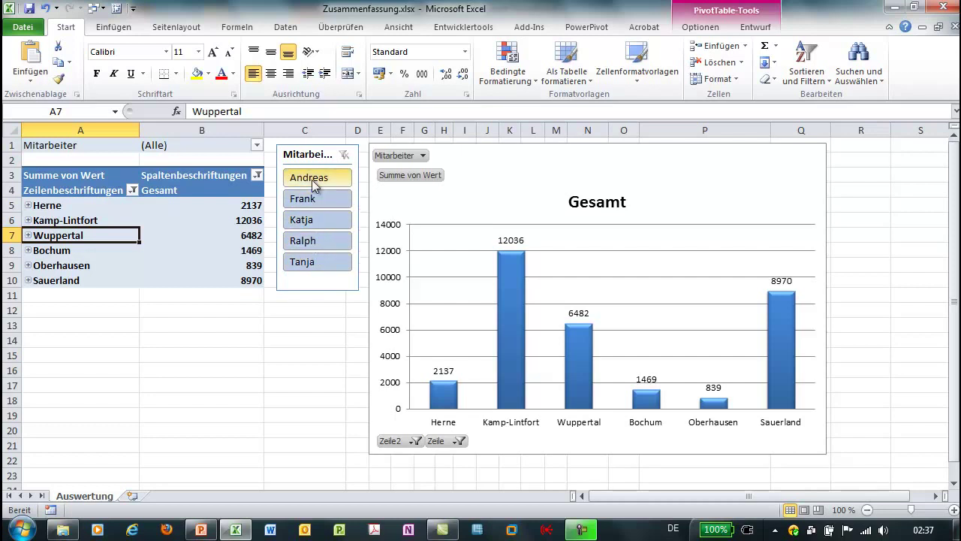
{"action": "left_click", "coordinate": [316, 222]}
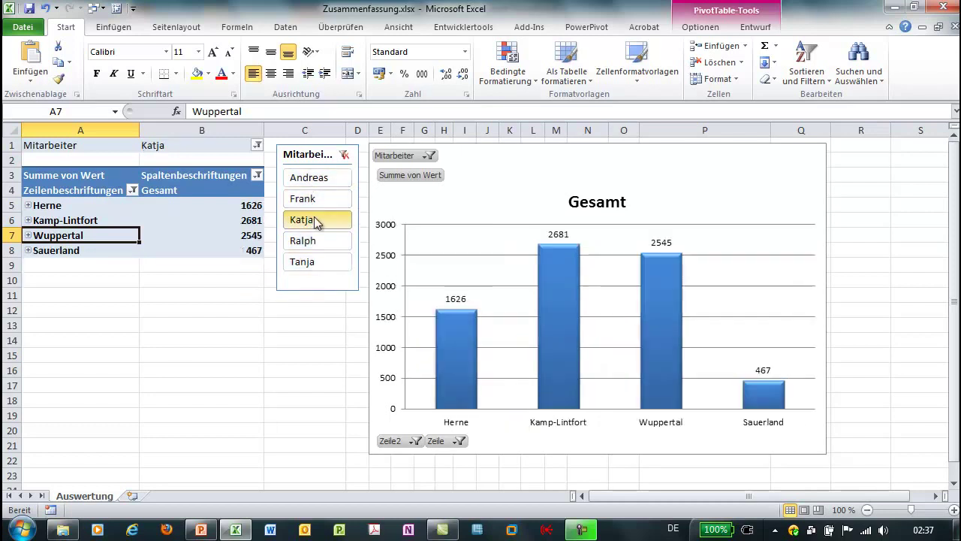
{"action": "left_click", "coordinate": [331, 263], "text": "ctrl"}
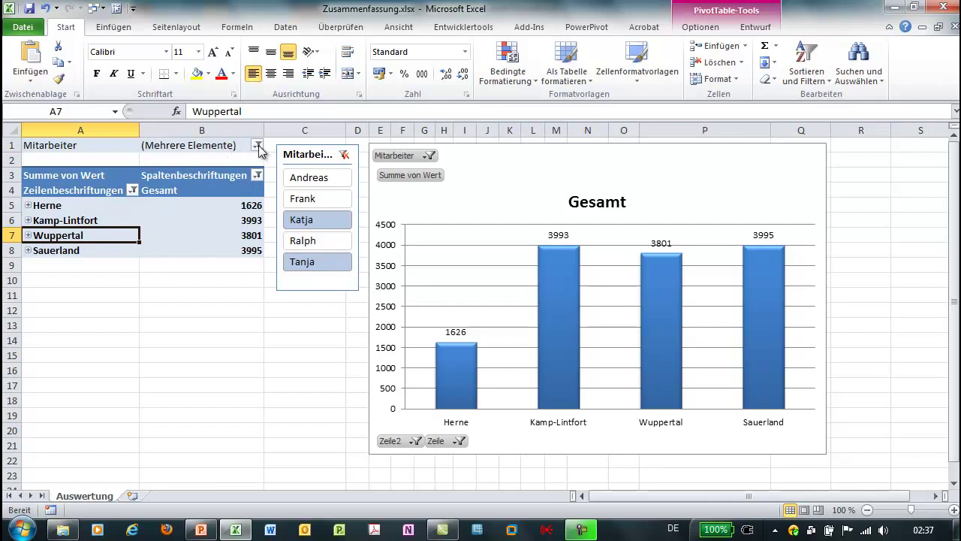
{"action": "left_click", "coordinate": [258, 146]}
{"action": "left_click", "coordinate": [107, 180]}
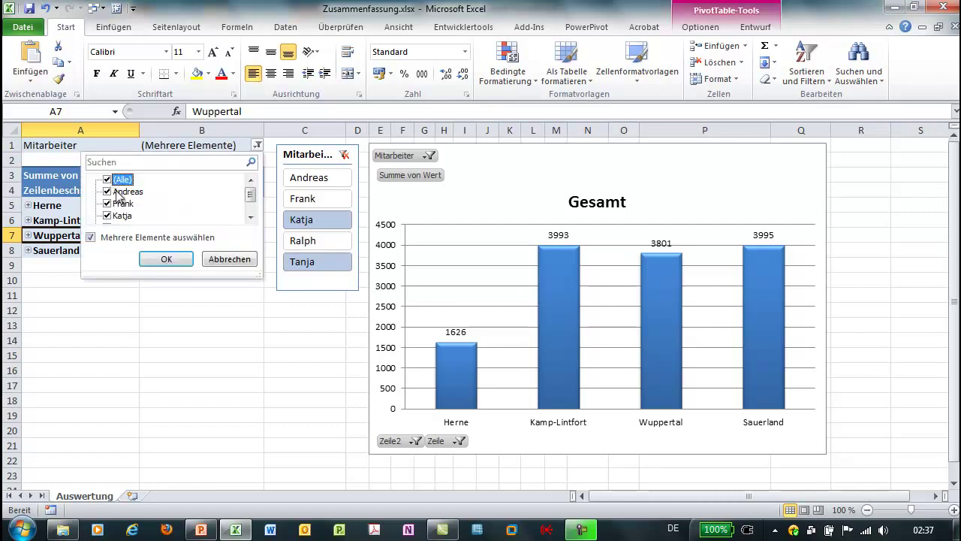
{"action": "left_click", "coordinate": [162, 259]}
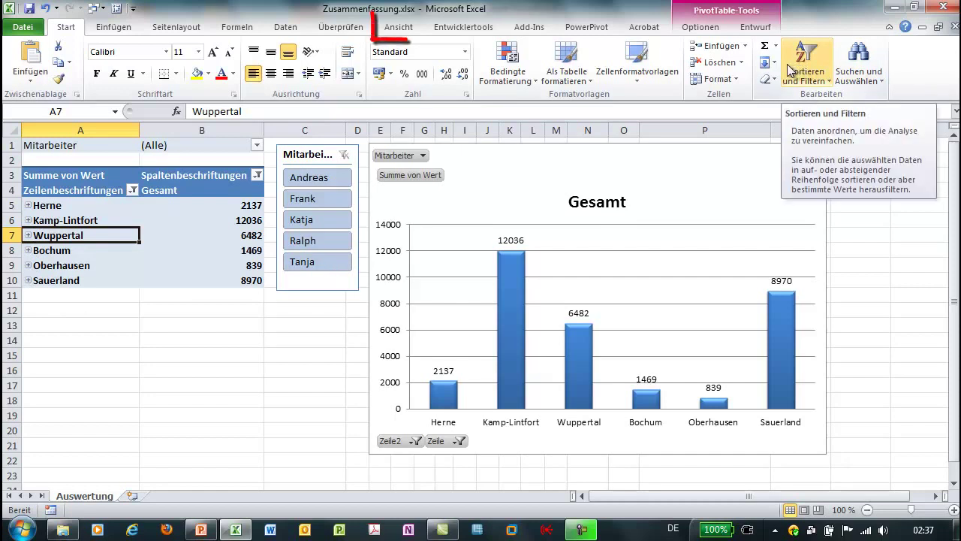
In Andreas.xlsx, inspect codes 200.0–201.1 and the Gesamt formula in N2.
{"action": "left_click", "coordinate": [412, 30]}
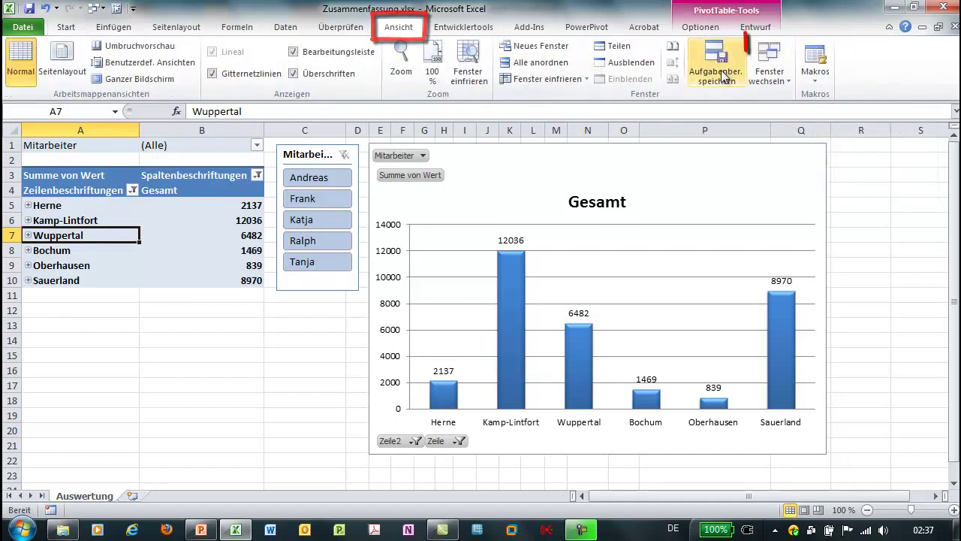
{"action": "left_click", "coordinate": [755, 82]}
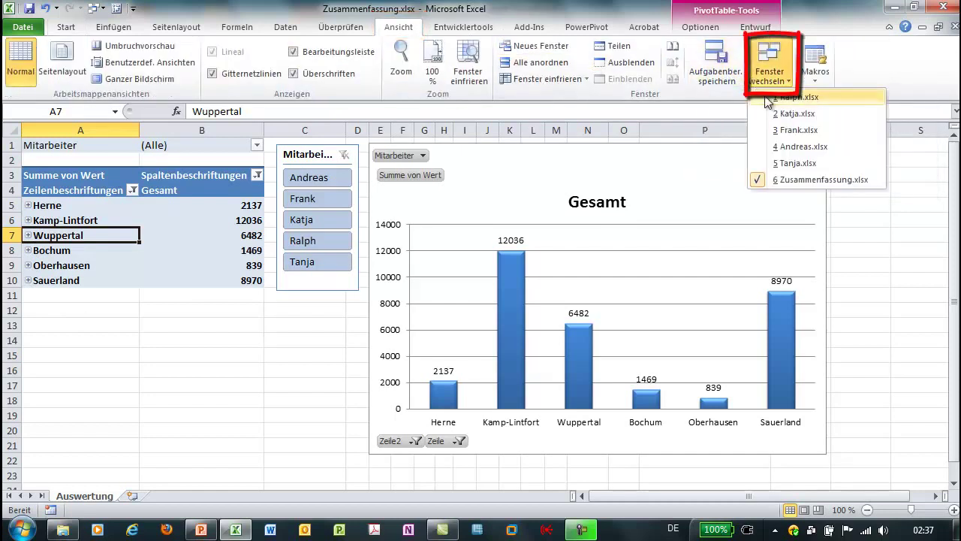
{"action": "left_click", "coordinate": [802, 148]}
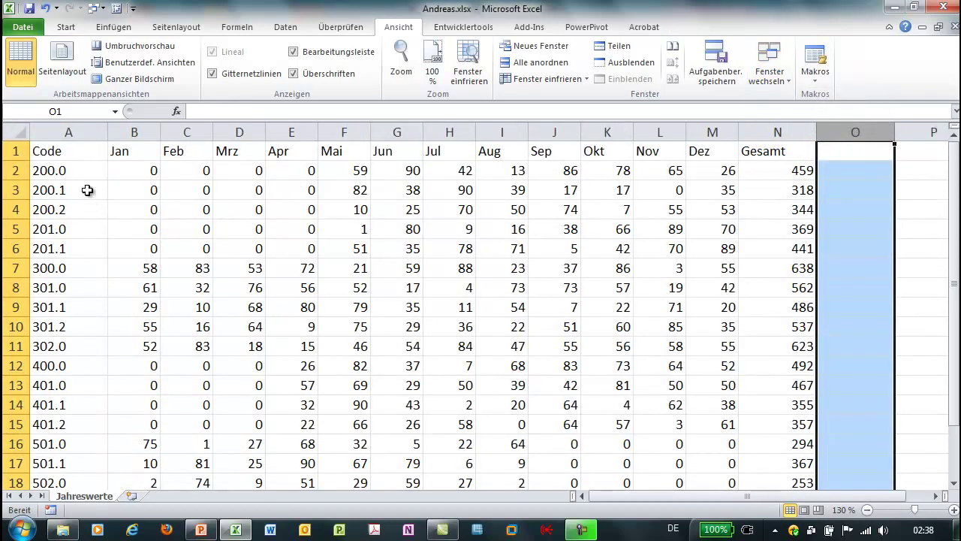
{"action": "left_click_drag", "start_coordinate": [80, 172], "coordinate": [69, 249]}
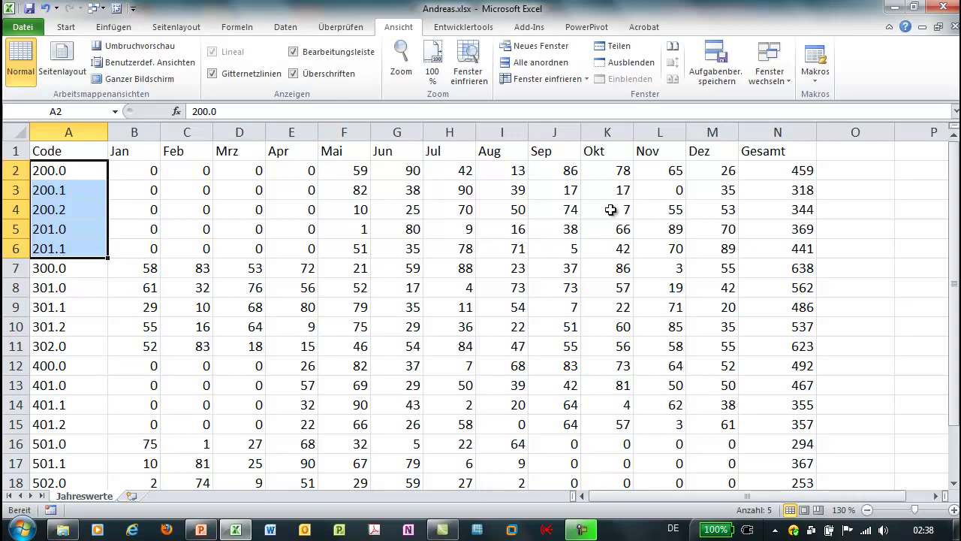
{"action": "left_click", "coordinate": [774, 172]}
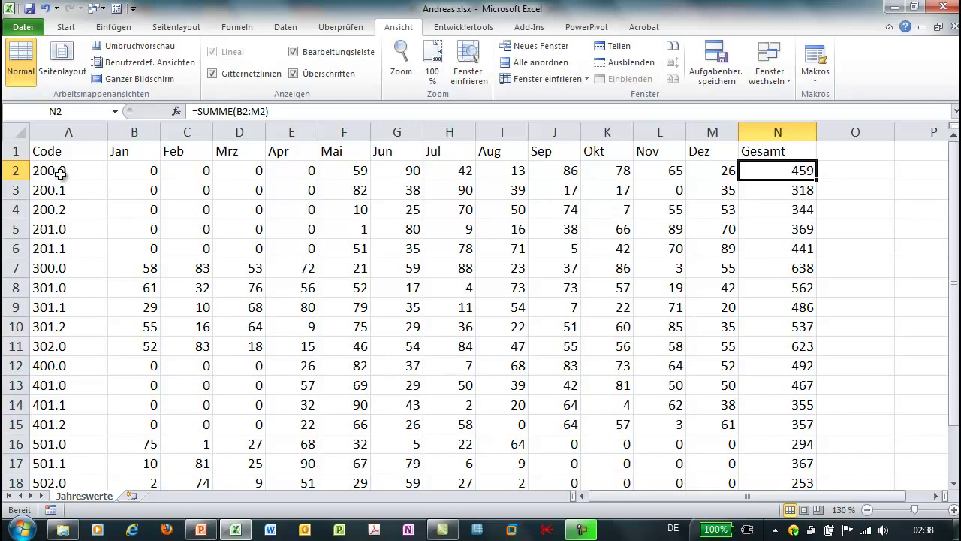
{"action": "left_click_drag", "start_coordinate": [60, 173], "coordinate": [57, 224]}
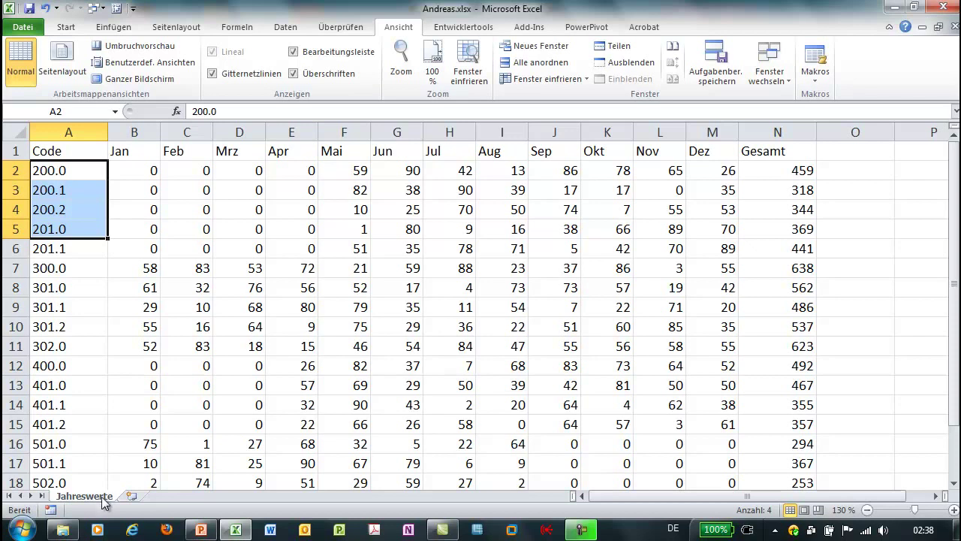
Back in Zusammenfassung, try changing the PivotTable's data source and dismiss the warning.
{"action": "left_click", "coordinate": [769, 74]}
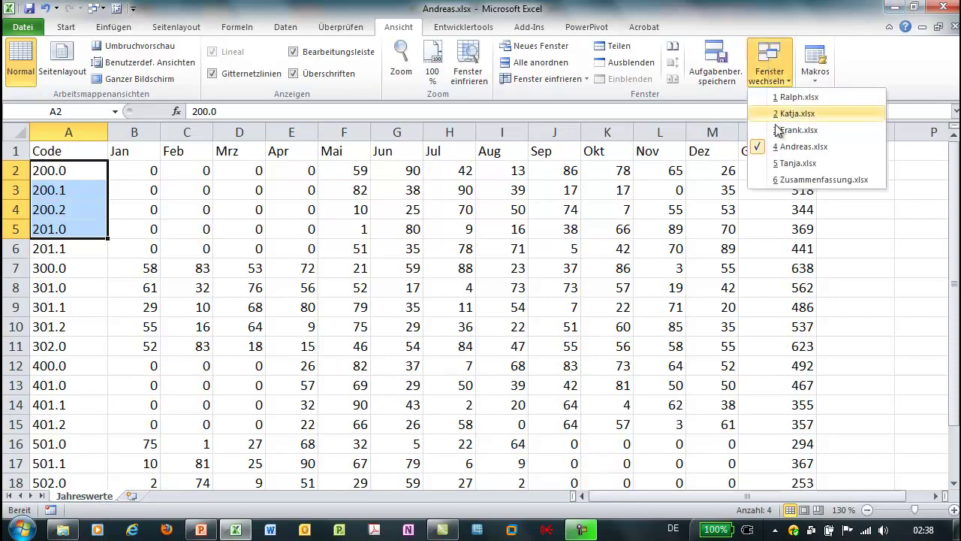
{"action": "left_click", "coordinate": [799, 180]}
{"action": "left_click", "coordinate": [244, 237]}
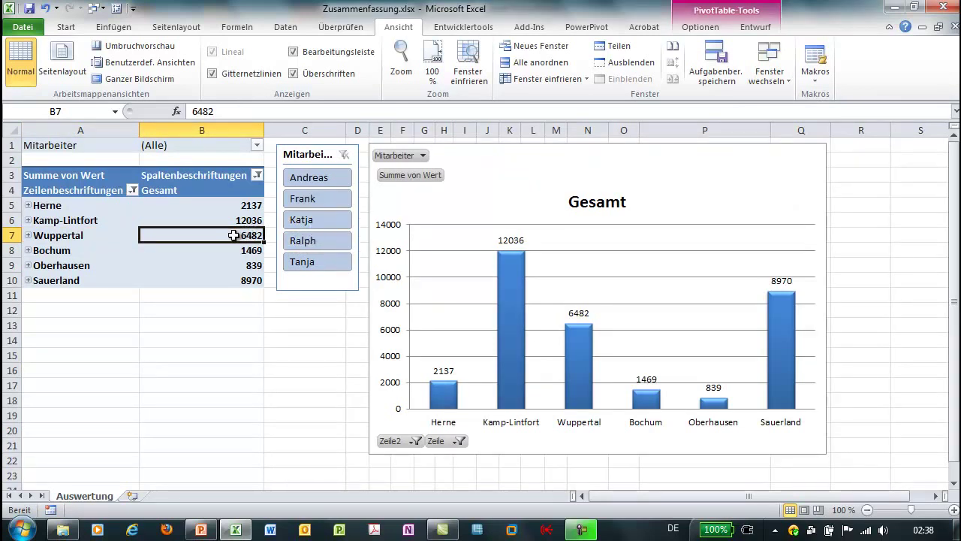
{"action": "left_click", "coordinate": [688, 30]}
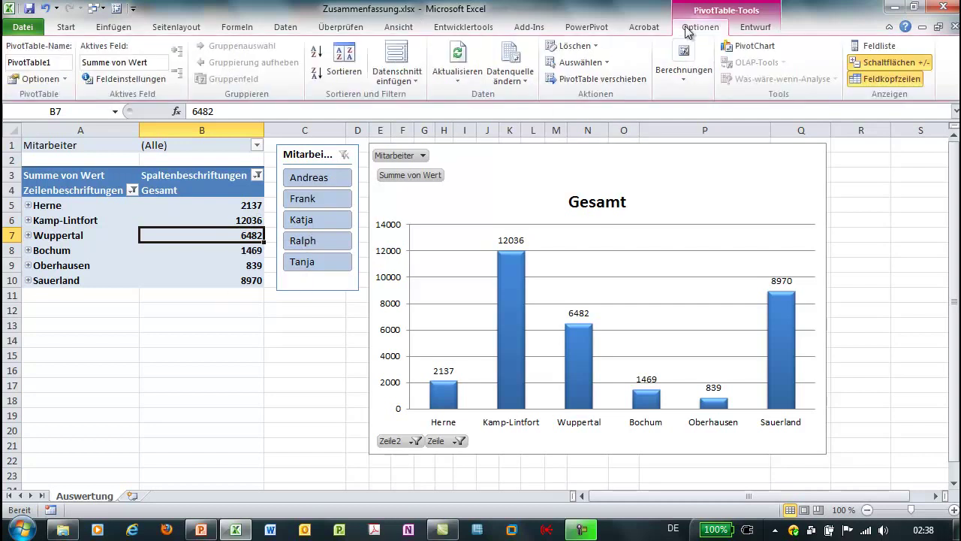
{"action": "left_click", "coordinate": [521, 80]}
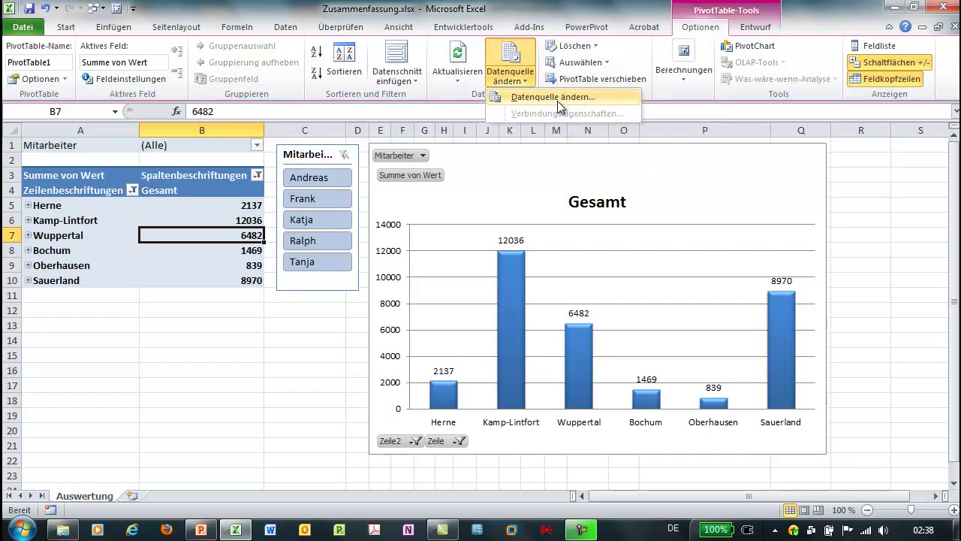
{"action": "left_click", "coordinate": [557, 101]}
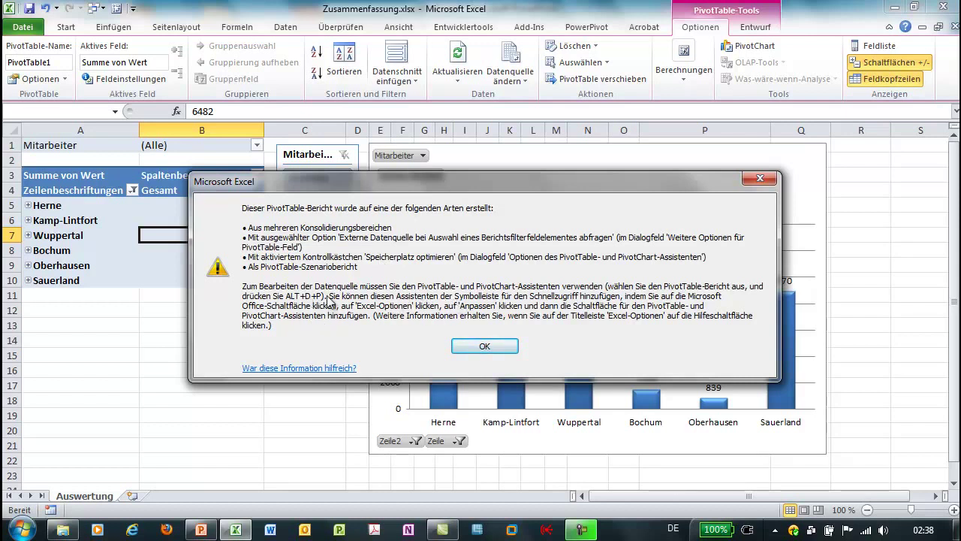
{"action": "left_click", "coordinate": [483, 345]}
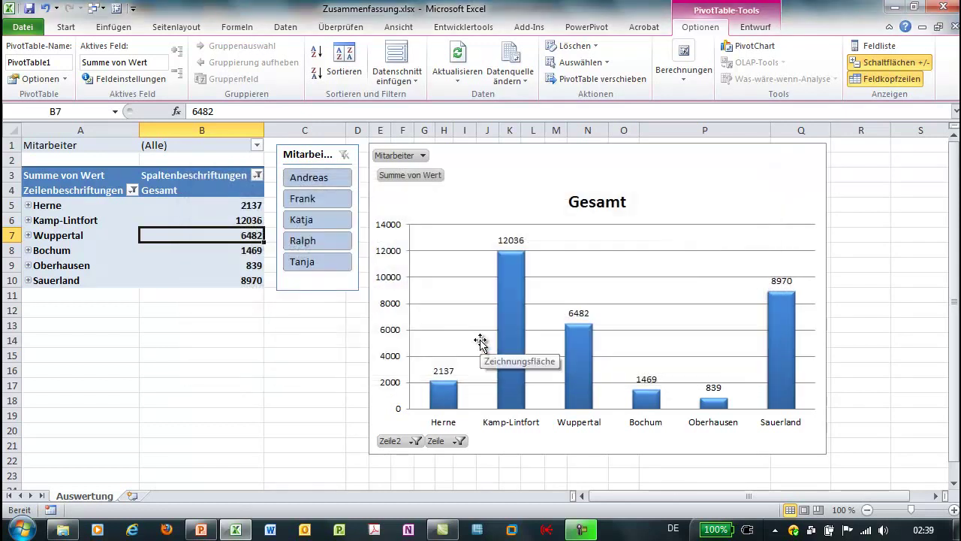
Open the legacy PivotTable wizard with Alt,N,P, review its ranges, and close it.
{"action": "key", "text": "alt+d"}
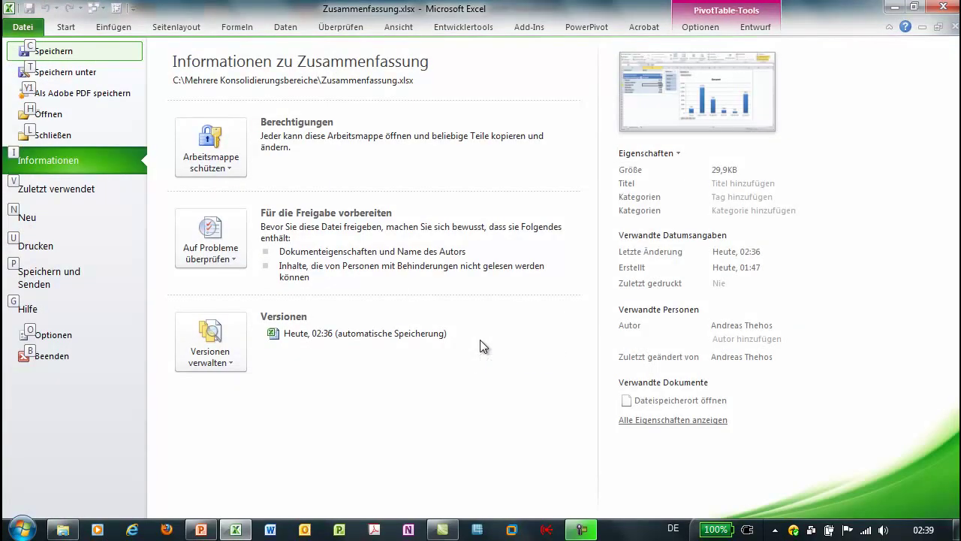
{"action": "key", "text": "Escape"}
{"action": "key", "text": "alt+n"}
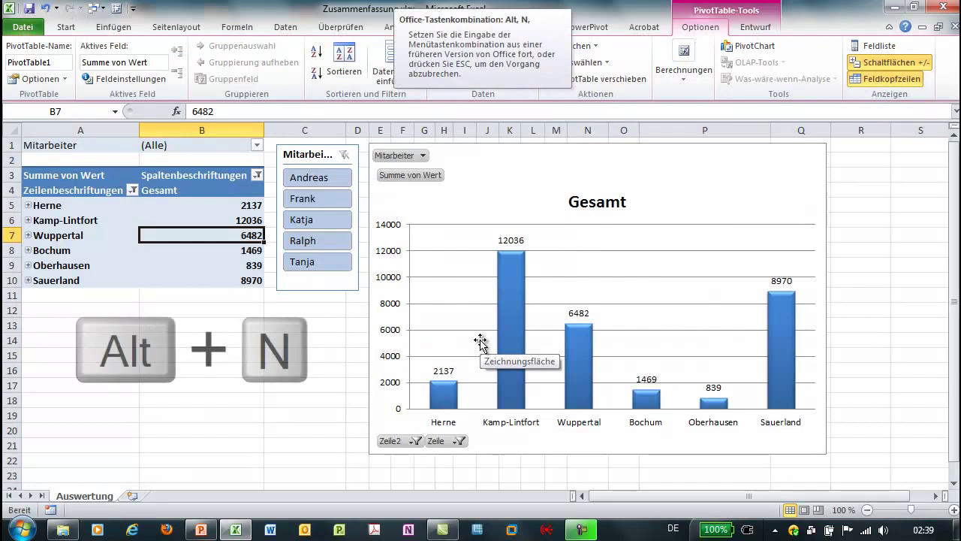
{"action": "key", "text": "p"}
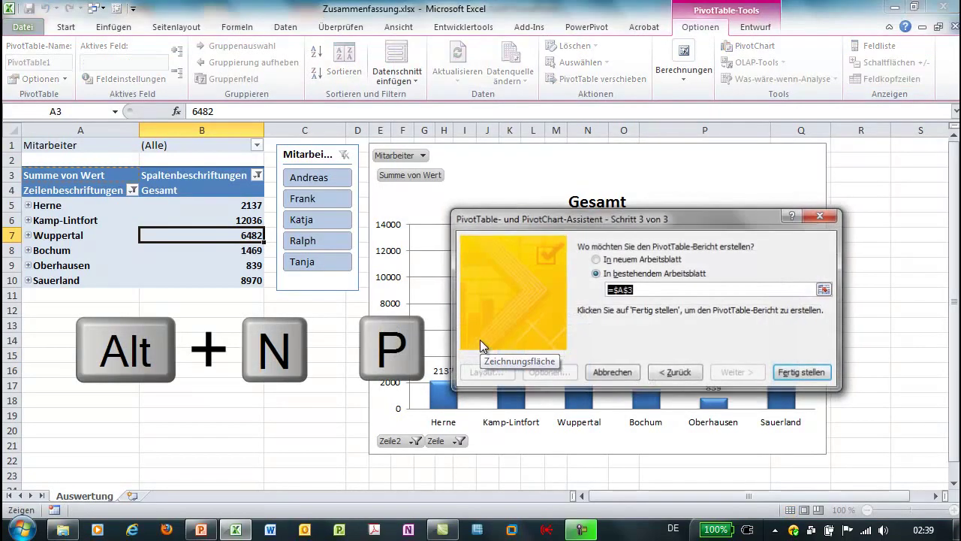
{"action": "left_click", "coordinate": [674, 371]}
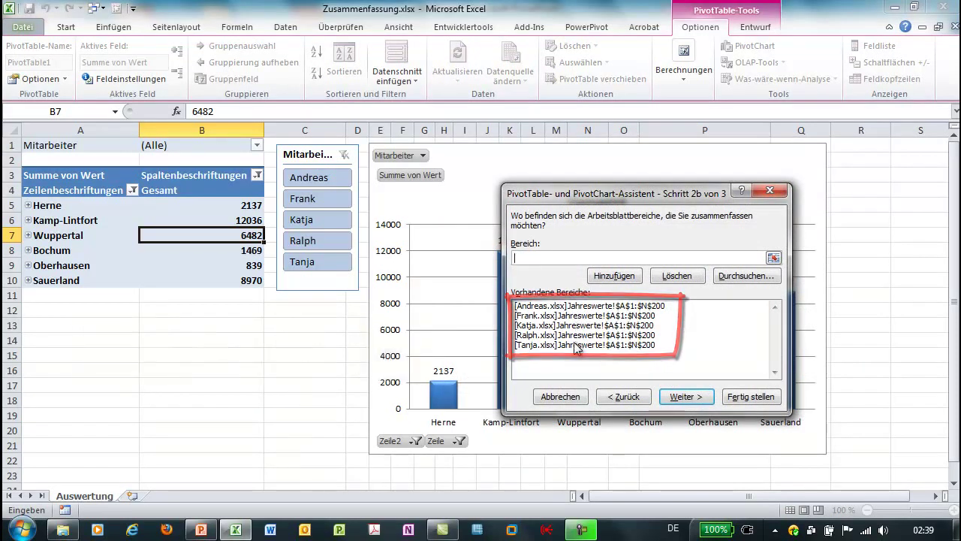
{"action": "left_click", "coordinate": [560, 399]}
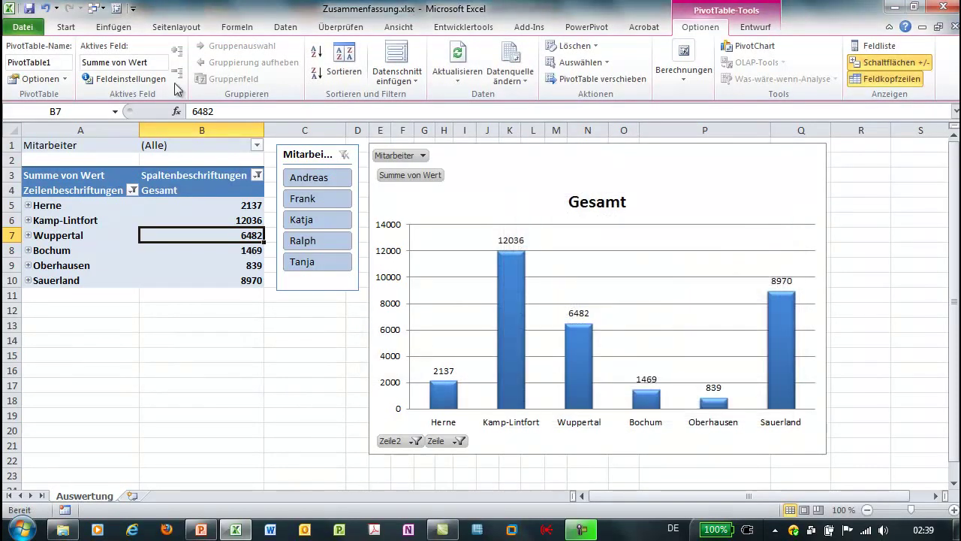
Browse the Quick Access Toolbar customization settings and close them without changes.
{"action": "left_click", "coordinate": [134, 11]}
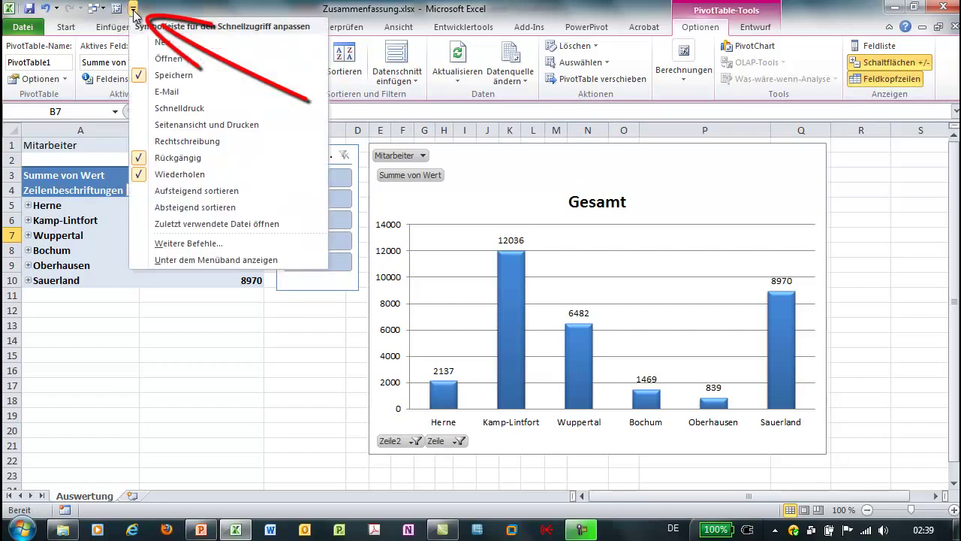
{"action": "left_click", "coordinate": [181, 243]}
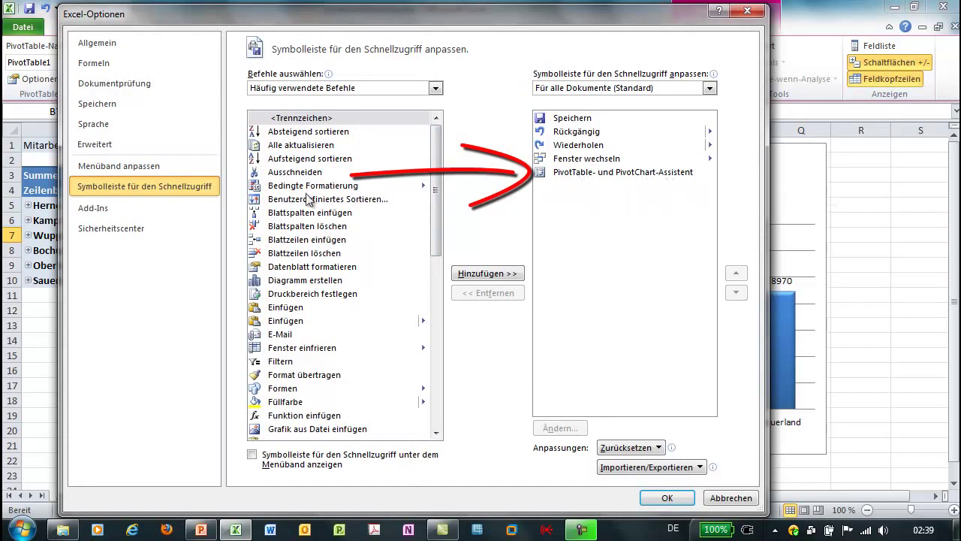
{"action": "left_click", "coordinate": [435, 88]}
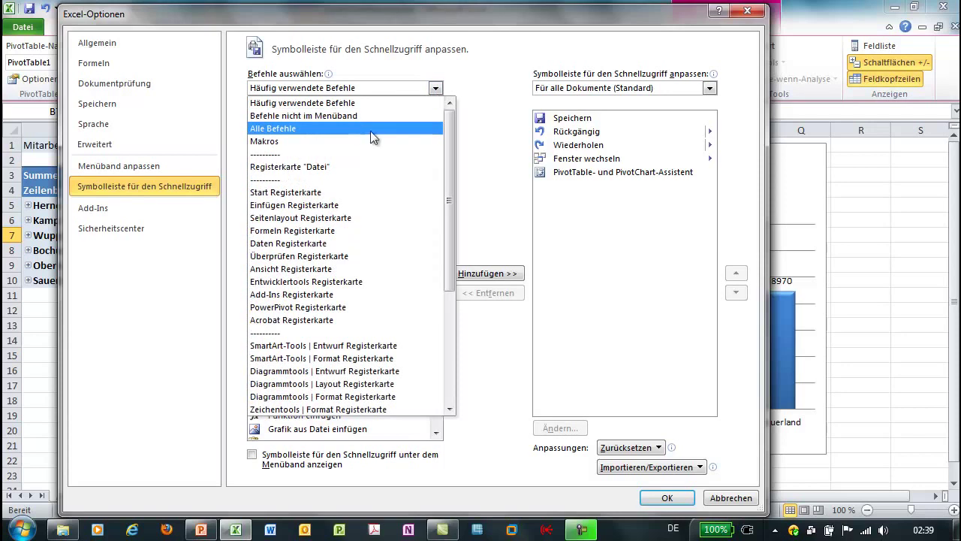
{"action": "left_click", "coordinate": [733, 498]}
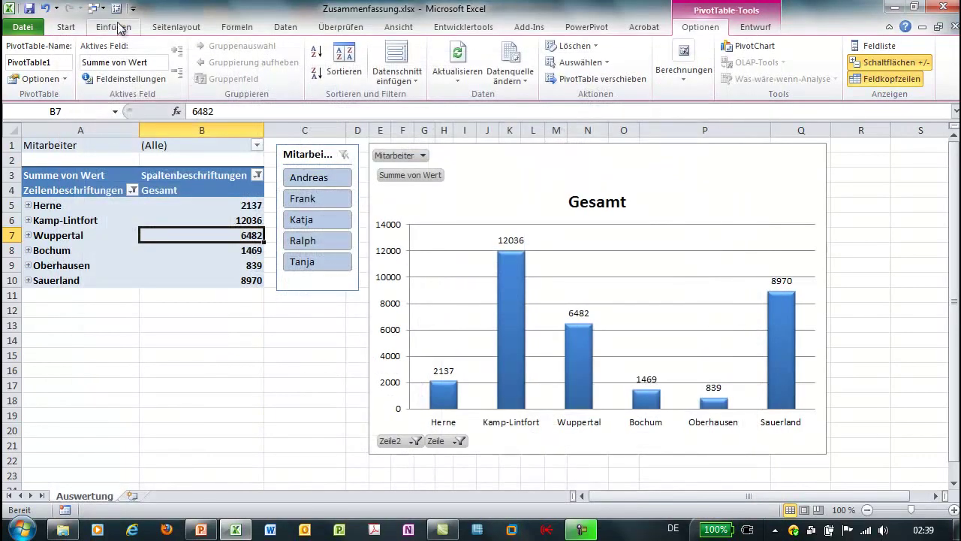
Reopen the PivotTable wizard, step back to its first step, and close it unchanged.
{"action": "left_click", "coordinate": [116, 13]}
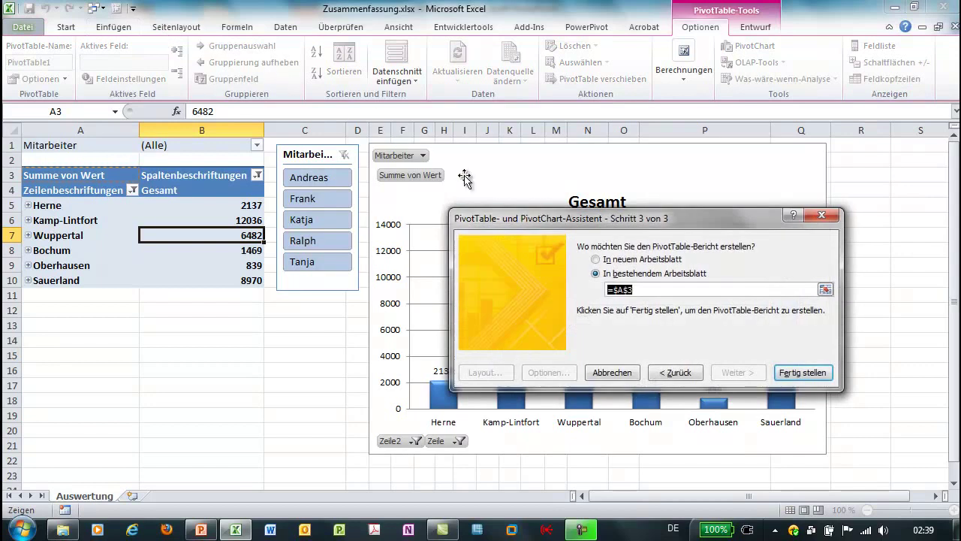
{"action": "left_click", "coordinate": [672, 373]}
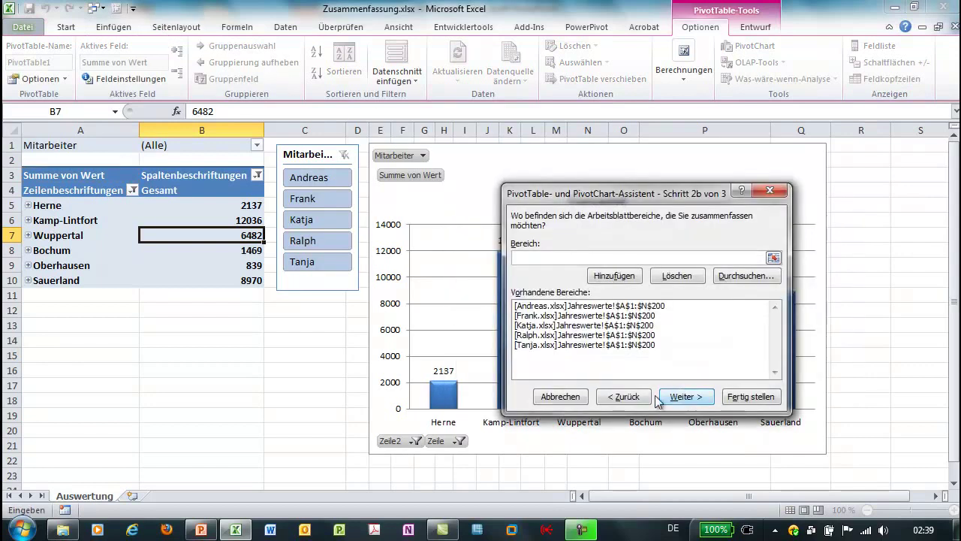
{"action": "left_click", "coordinate": [634, 397]}
{"action": "left_click", "coordinate": [638, 374]}
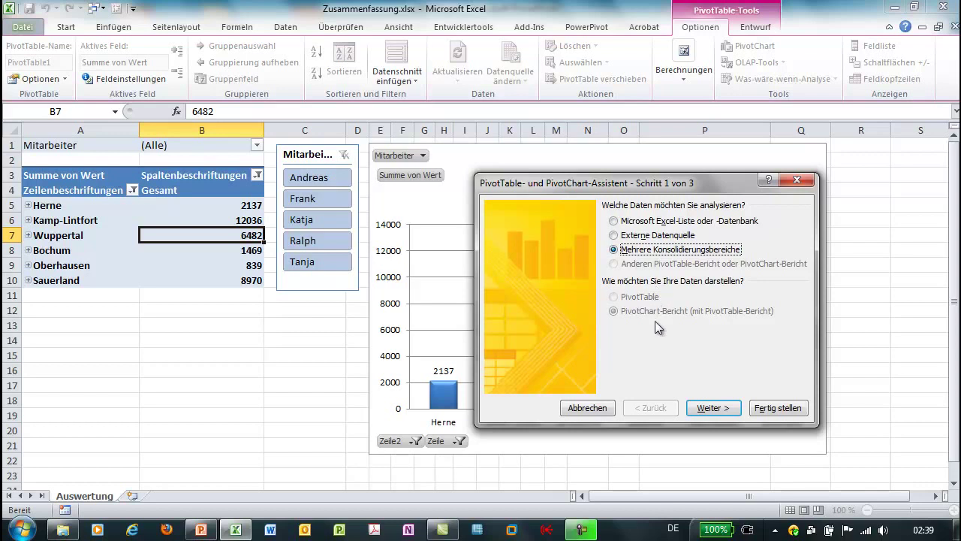
{"action": "left_click", "coordinate": [590, 407]}
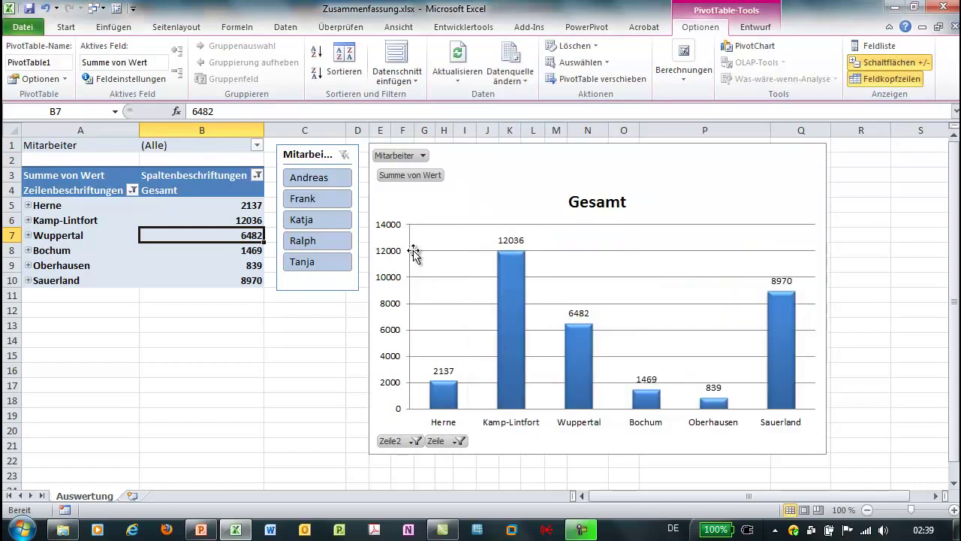
From cell B14, try the standard Insert PivotTable and the classic wizard, cancelling both.
{"action": "left_click", "coordinate": [166, 334]}
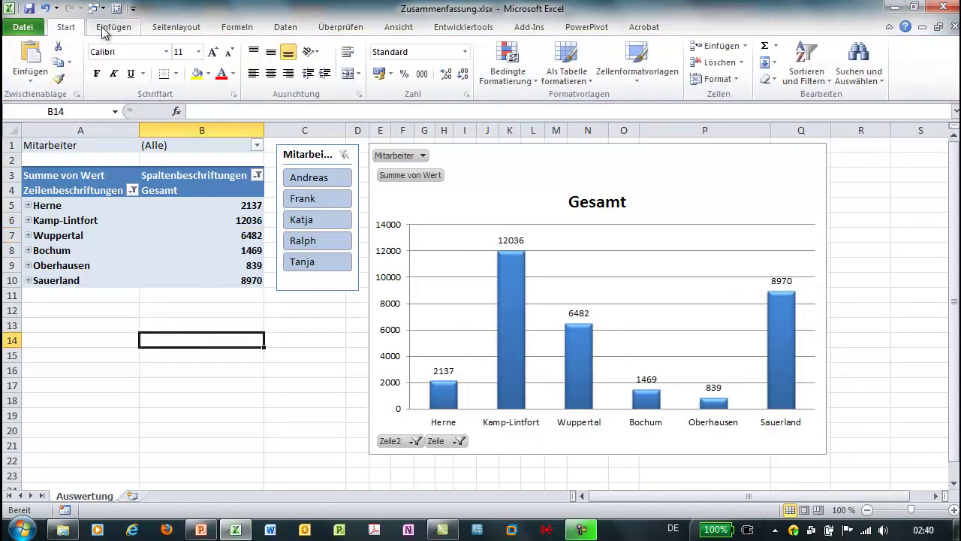
{"action": "left_click", "coordinate": [104, 30]}
{"action": "left_click", "coordinate": [39, 60]}
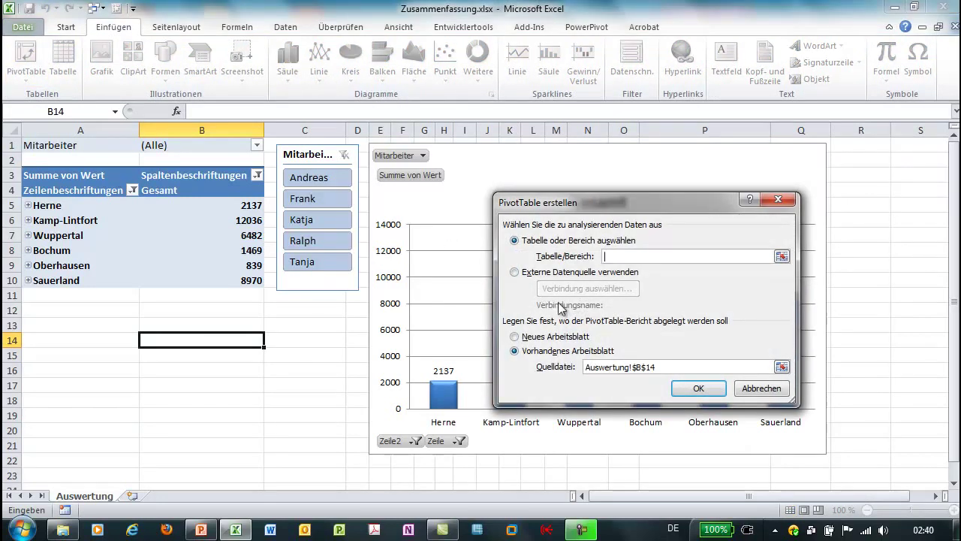
{"action": "left_click", "coordinate": [762, 387]}
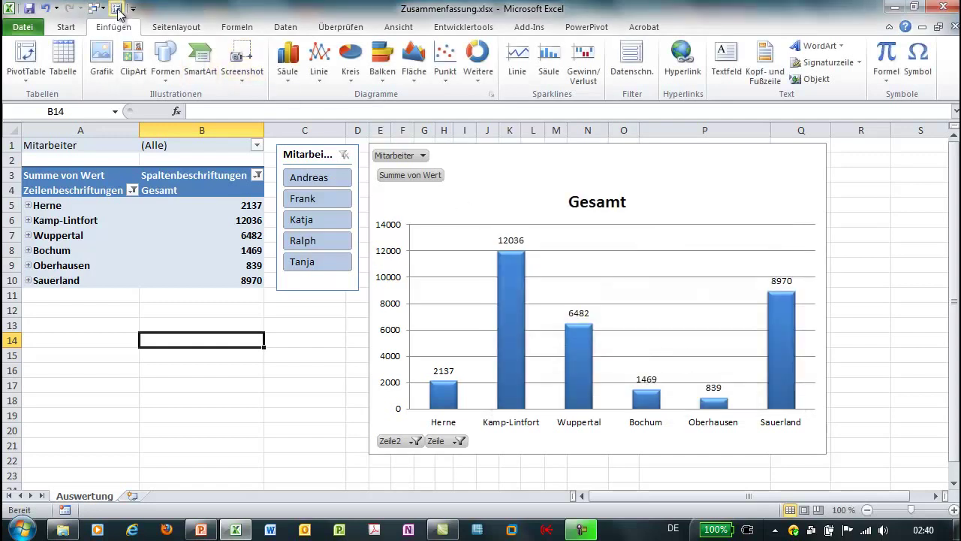
{"action": "left_click", "coordinate": [117, 10]}
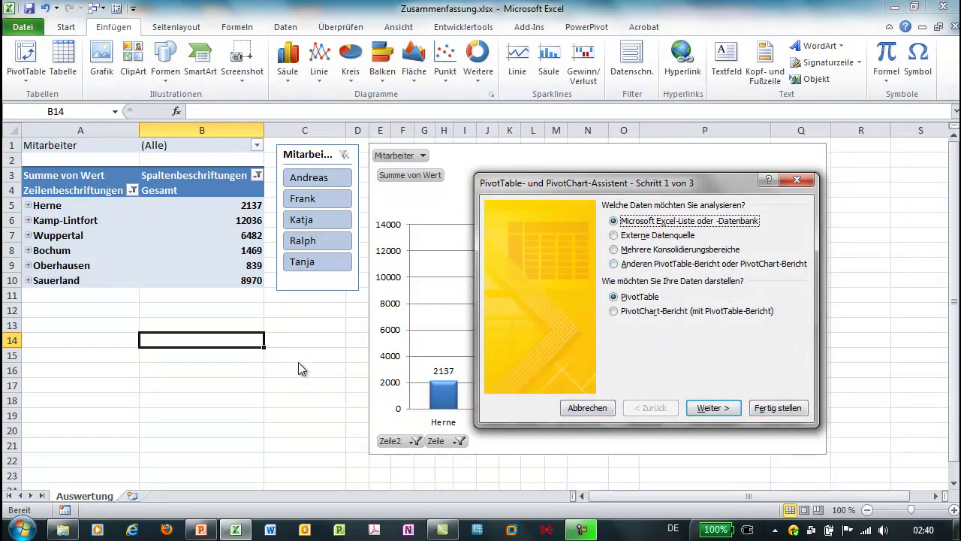
{"action": "left_click", "coordinate": [587, 407]}
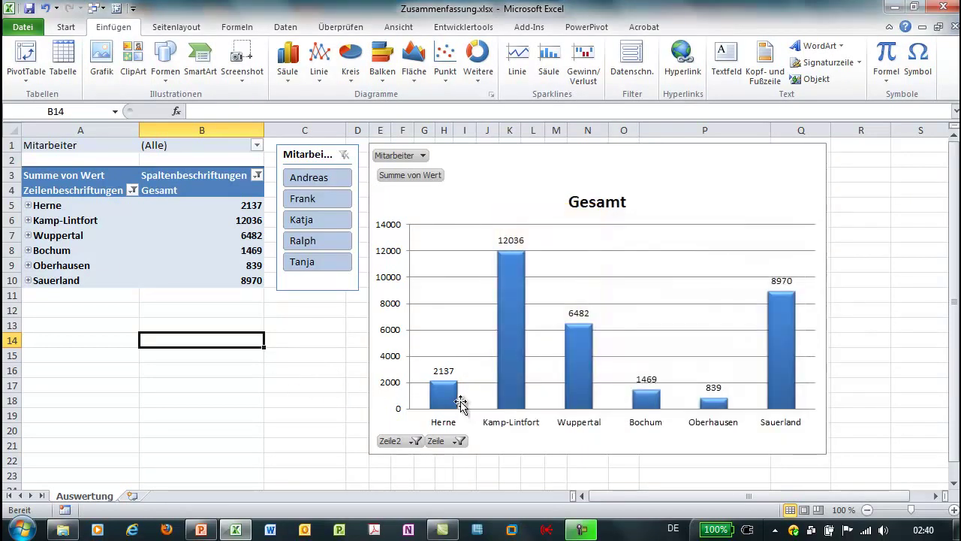
In a new blank workbook, start the classic wizard with multiple consolidation ranges and one page field.
{"action": "key", "text": "ctrl+n"}
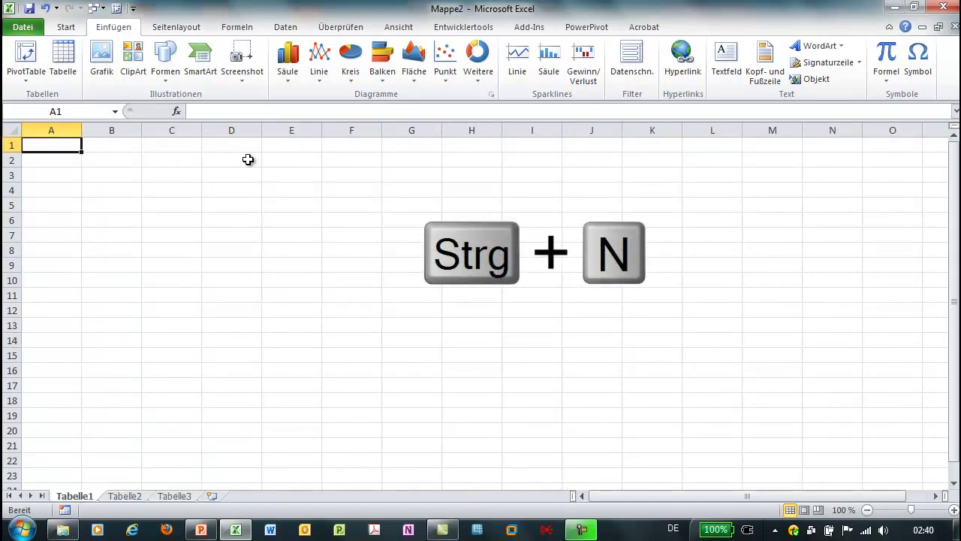
{"action": "key", "text": "alt+n"}
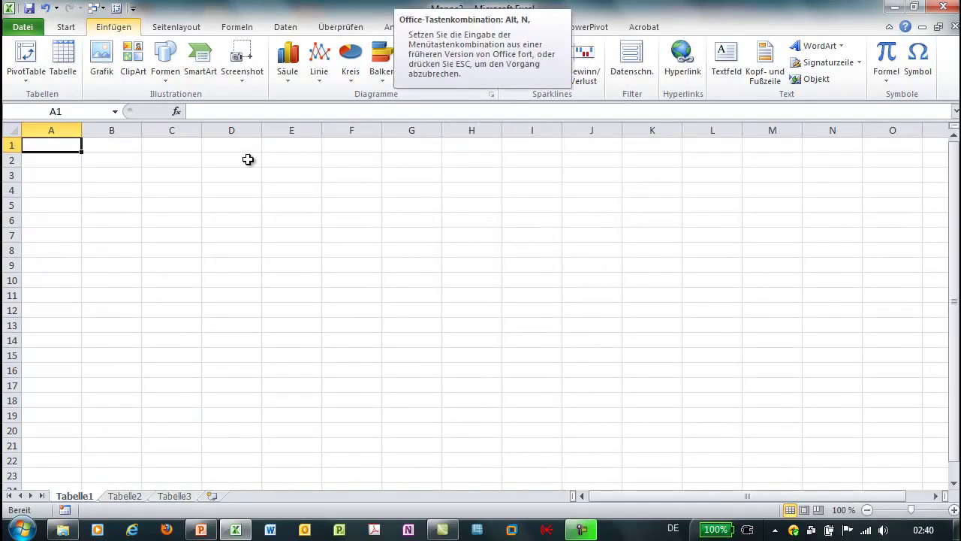
{"action": "key", "text": "p"}
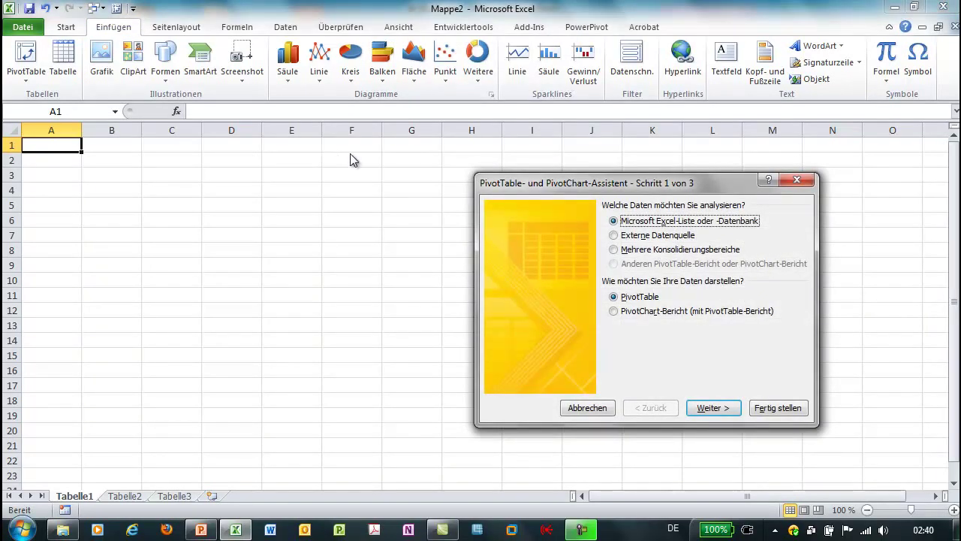
{"action": "left_click", "coordinate": [615, 250]}
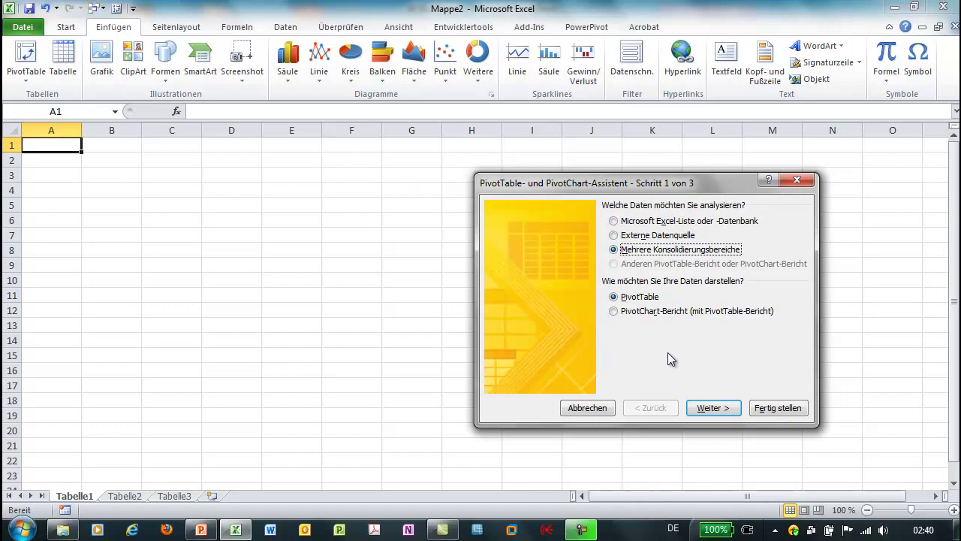
{"action": "left_click", "coordinate": [709, 409]}
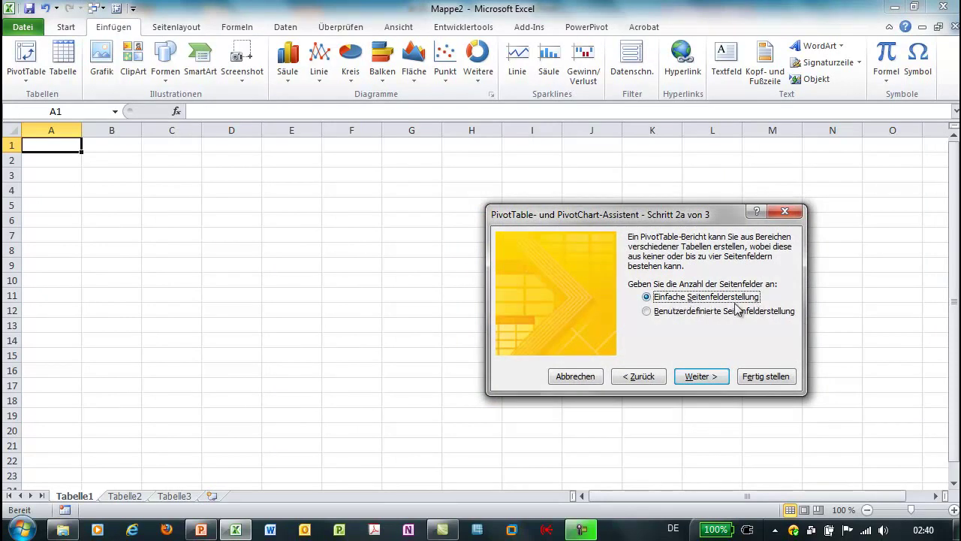
{"action": "left_click", "coordinate": [700, 377]}
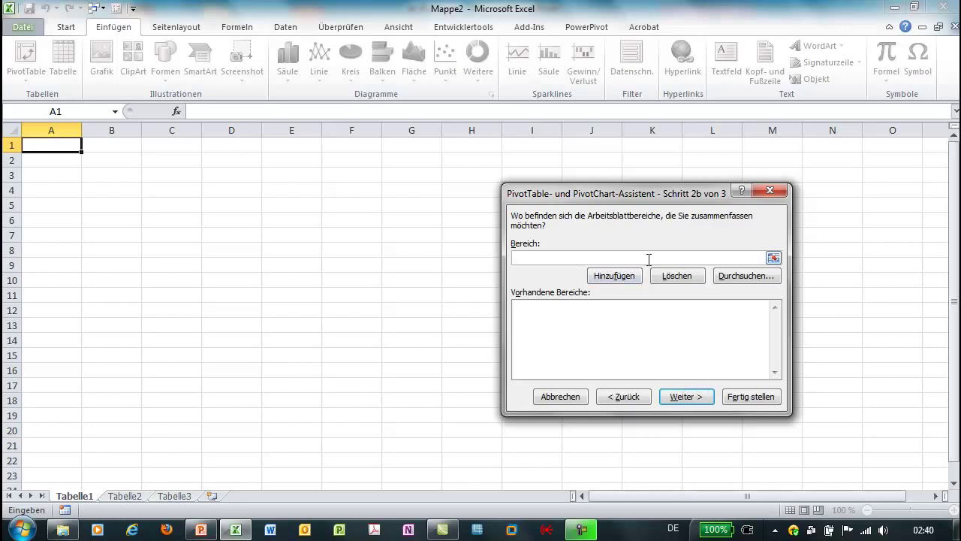
Add Andreas.xlsx's Jahreswerte range as the first consolidation range.
{"action": "left_click", "coordinate": [736, 278]}
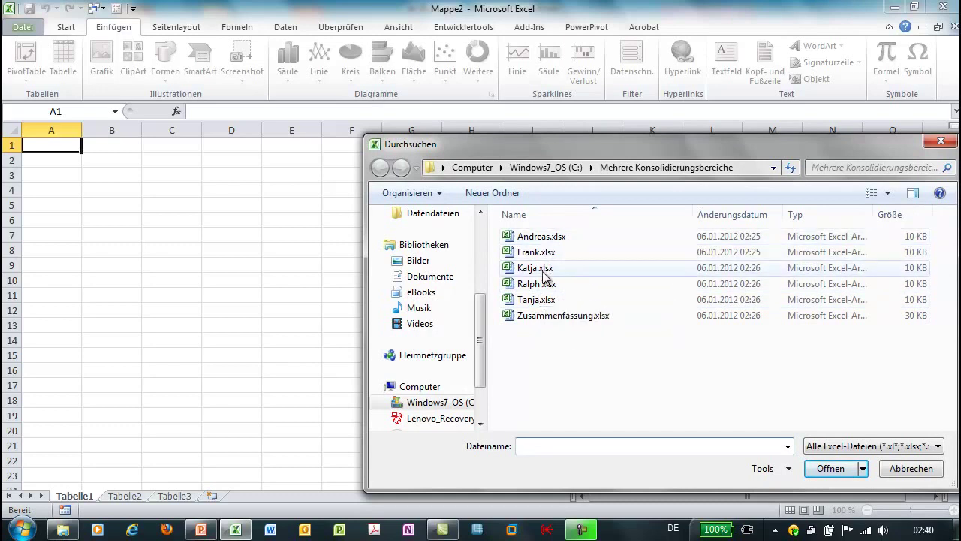
{"action": "left_click", "coordinate": [548, 241]}
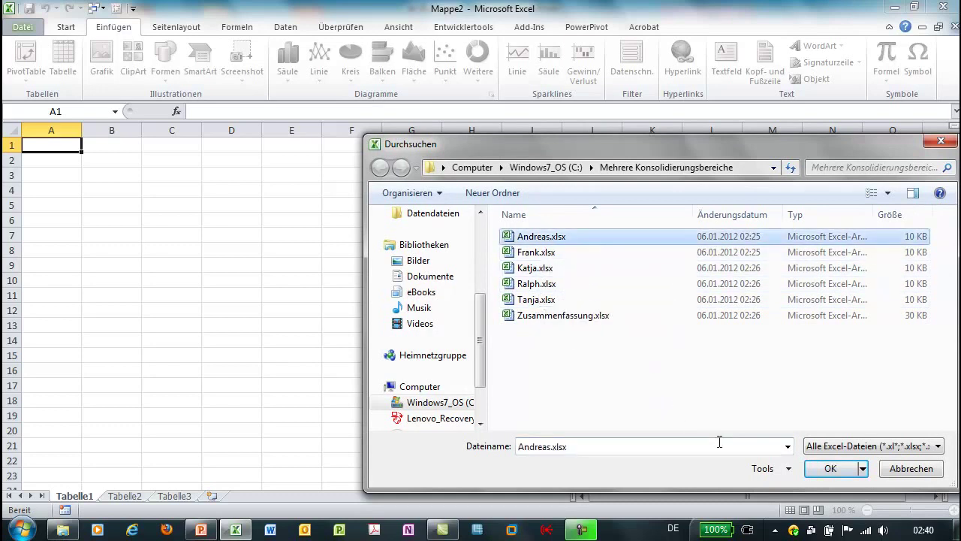
{"action": "left_click", "coordinate": [833, 469]}
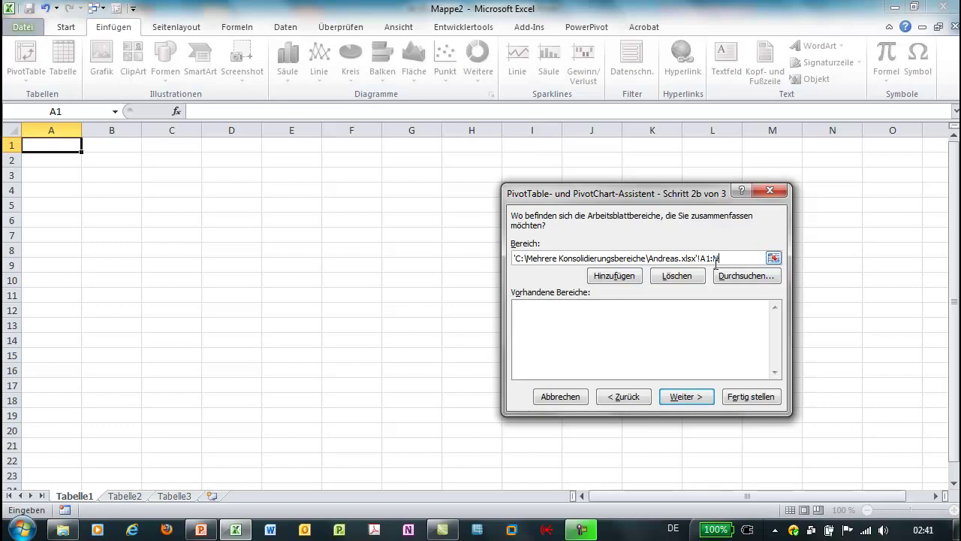
{"action": "left_click", "coordinate": [616, 275]}
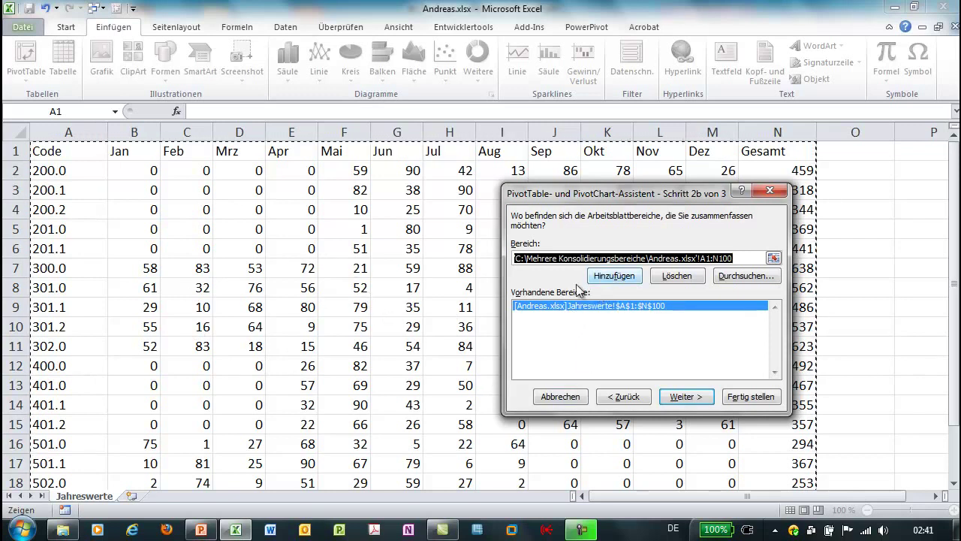
{"action": "key", "text": "ctrl+F6"}
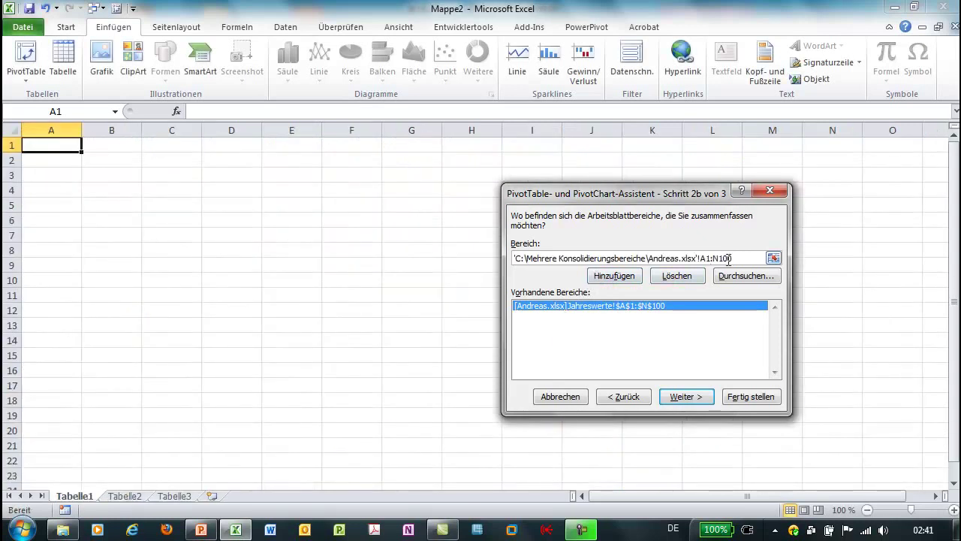
Clear the reference and add Ralph.xlsx's data range A1:N19 to the list.
{"action": "left_click_drag", "start_coordinate": [741, 258], "coordinate": [476, 258]}
{"action": "key", "text": "ctrl+F6"}
{"action": "key", "text": "Delete"}
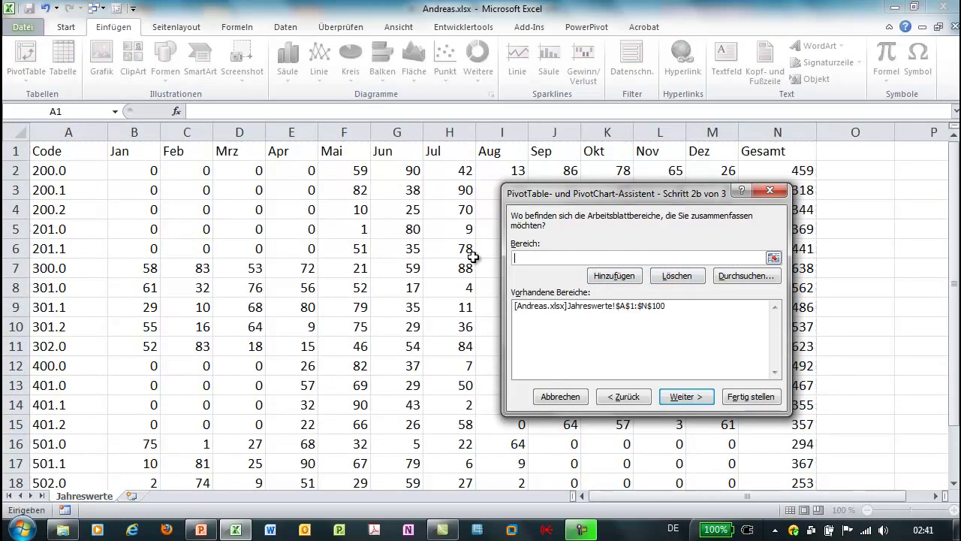
{"action": "left_click", "coordinate": [401, 29]}
{"action": "left_click", "coordinate": [756, 74]}
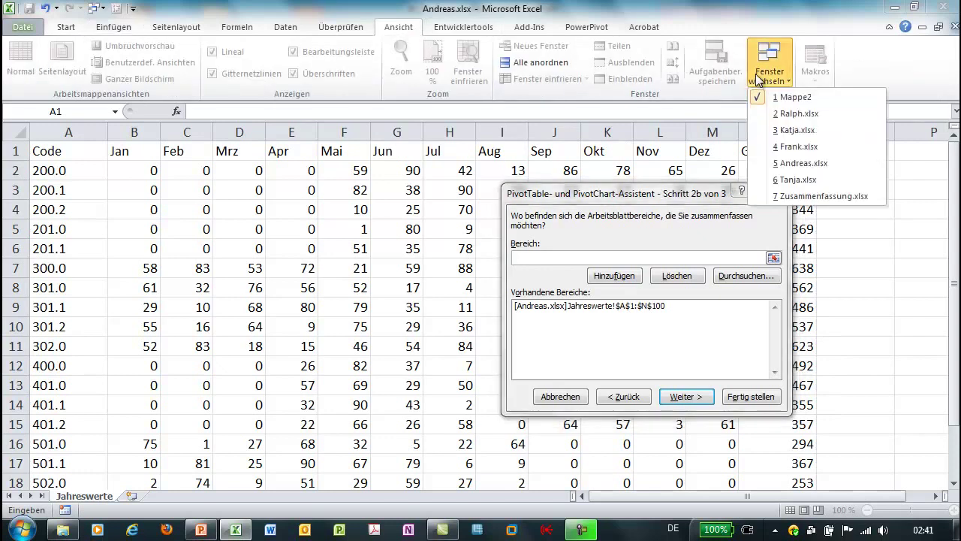
{"action": "left_click", "coordinate": [787, 117]}
{"action": "left_click_drag", "start_coordinate": [66, 158], "coordinate": [761, 447]}
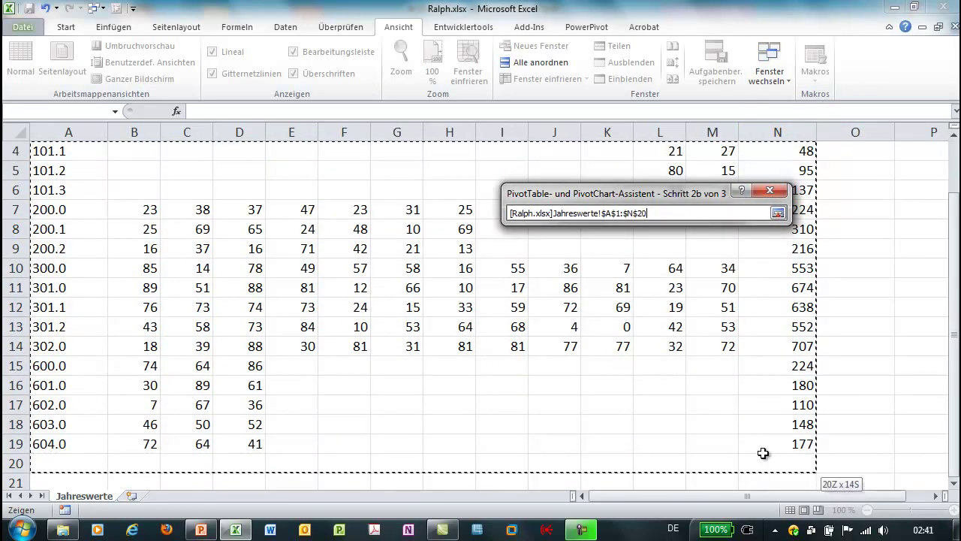
{"action": "left_click_drag", "start_coordinate": [761, 447], "coordinate": [763, 443]}
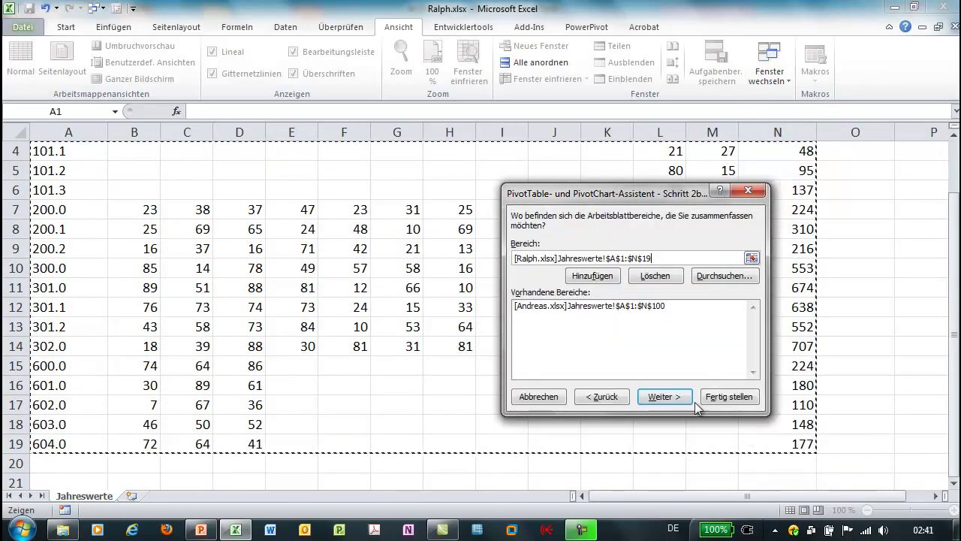
{"action": "left_click", "coordinate": [588, 275]}
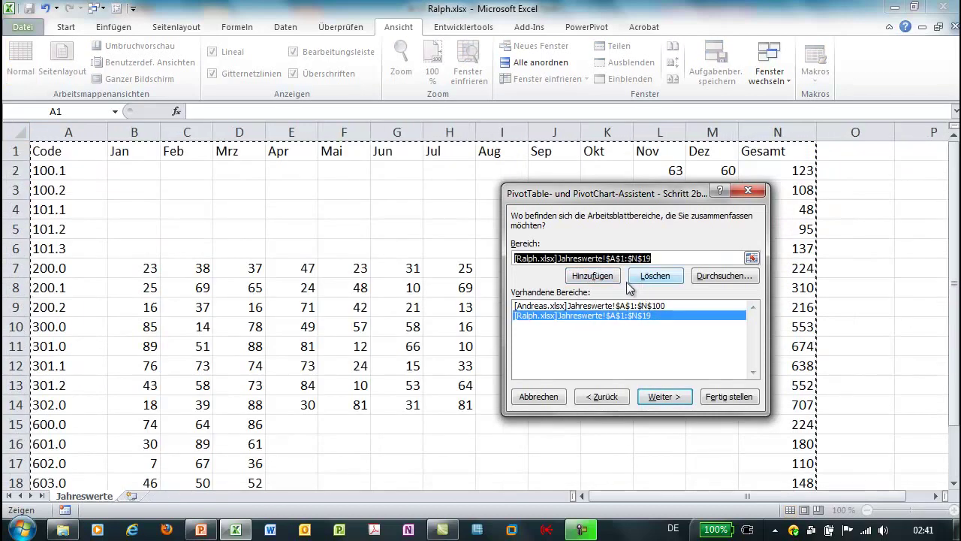
Add Katja.xlsx's data block and Tanja.xlsx's range to the consolidation list.
{"action": "left_click", "coordinate": [774, 71]}
{"action": "left_click", "coordinate": [790, 133]}
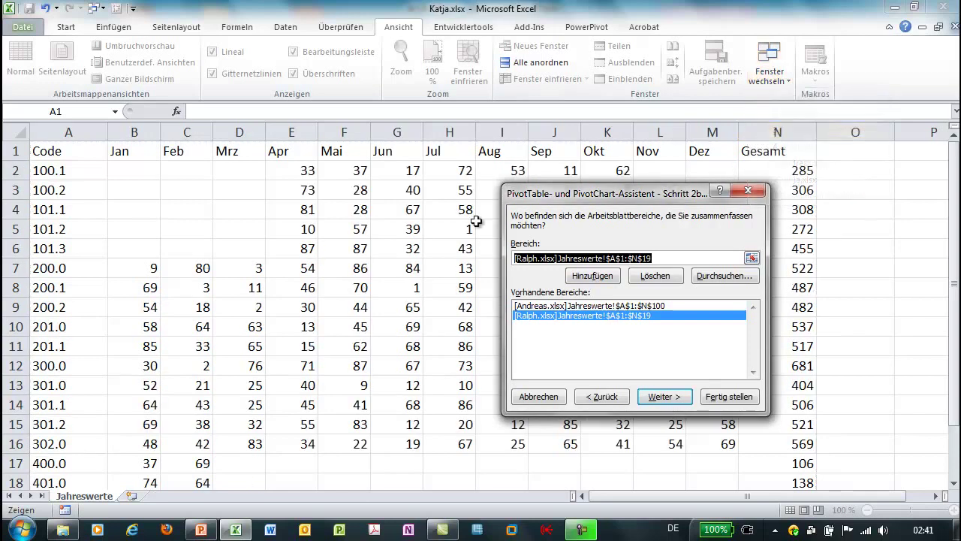
{"action": "mouse_move", "coordinate": [45, 151]}
{"action": "left_mouse_down"}
{"action": "mouse_move", "coordinate": [291, 280]}
{"action": "mouse_move", "coordinate": [783, 483]}
{"action": "left_mouse_up"}
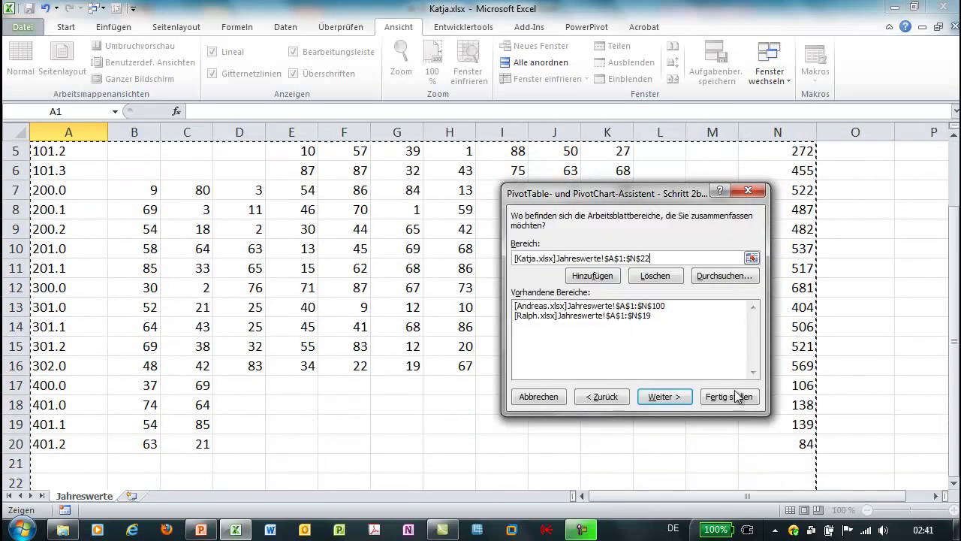
{"action": "left_click", "coordinate": [592, 276]}
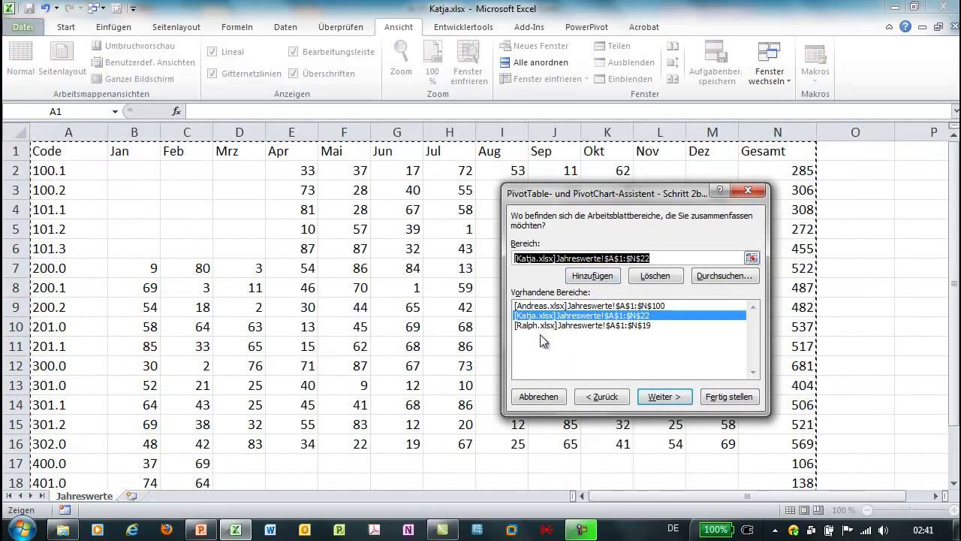
{"action": "left_click", "coordinate": [537, 258]}
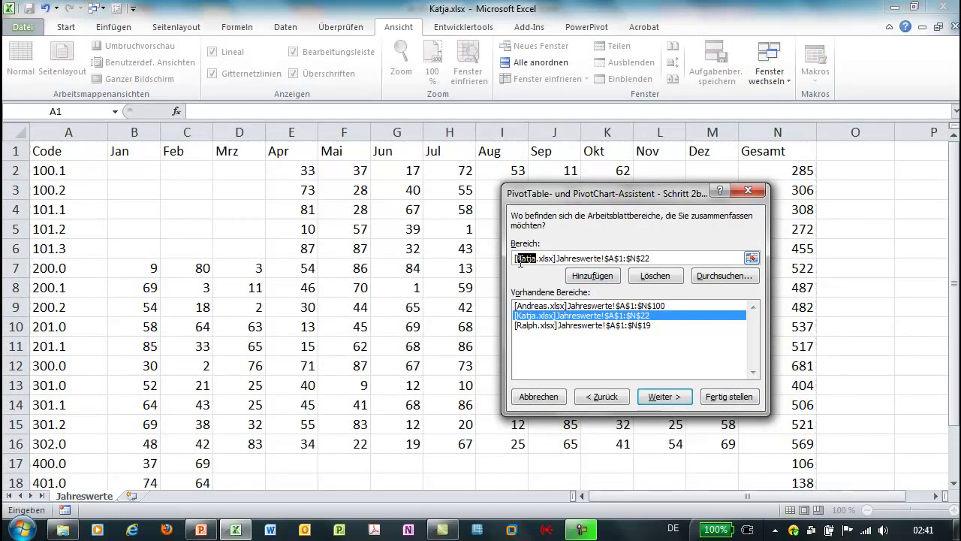
{"action": "type", "text": "Tanja"}
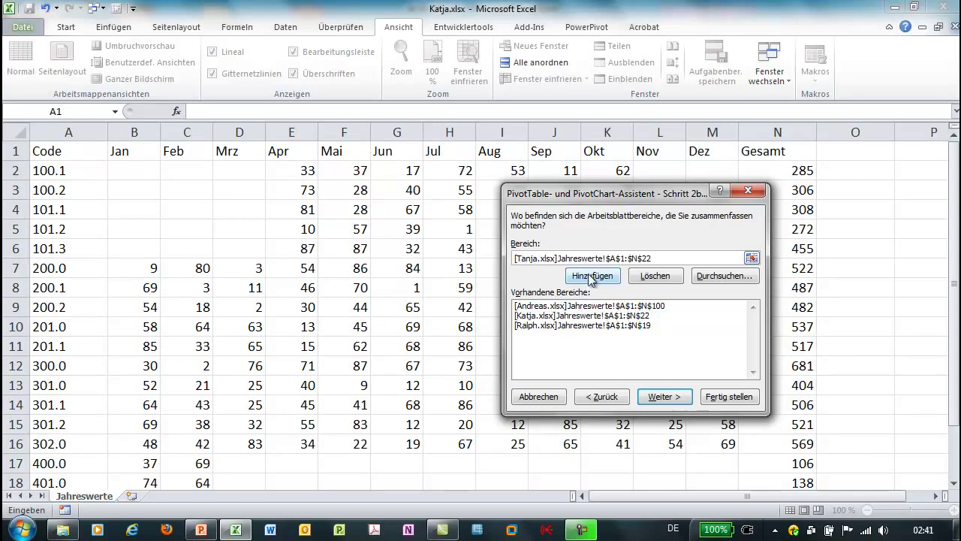
{"action": "left_click", "coordinate": [589, 278]}
Add Frank's range by editing the workbook name in the reference, then continue to step 3.
{"action": "left_click", "coordinate": [537, 259]}
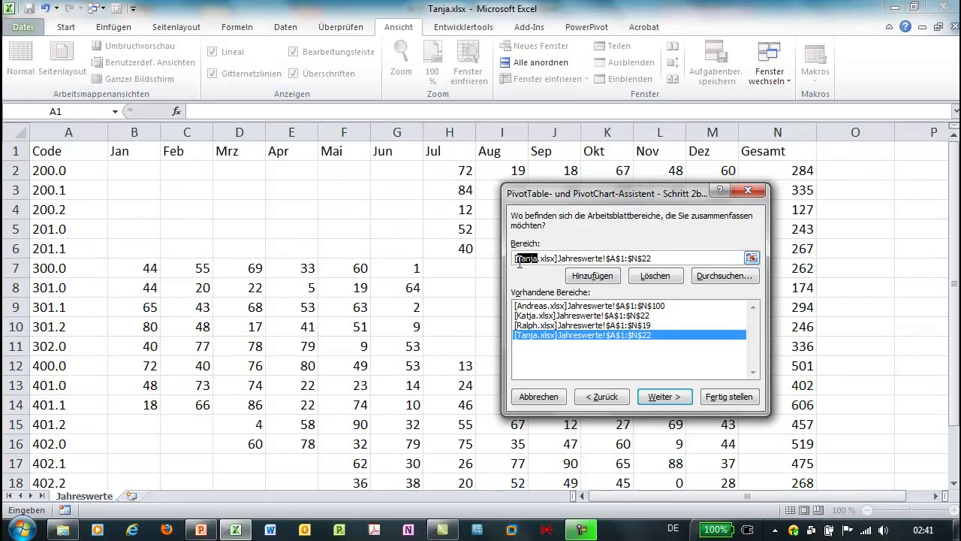
{"action": "type", "text": "Frank"}
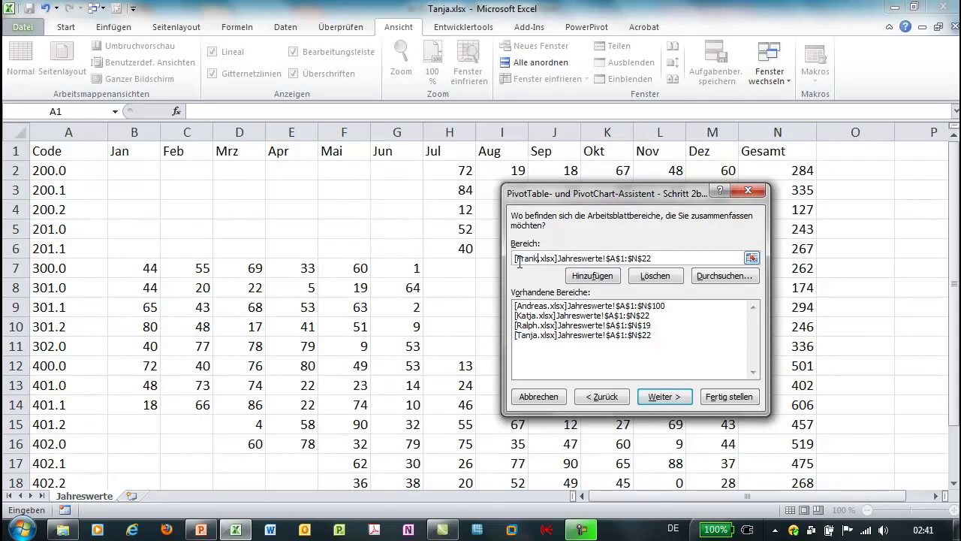
{"action": "left_click", "coordinate": [600, 277]}
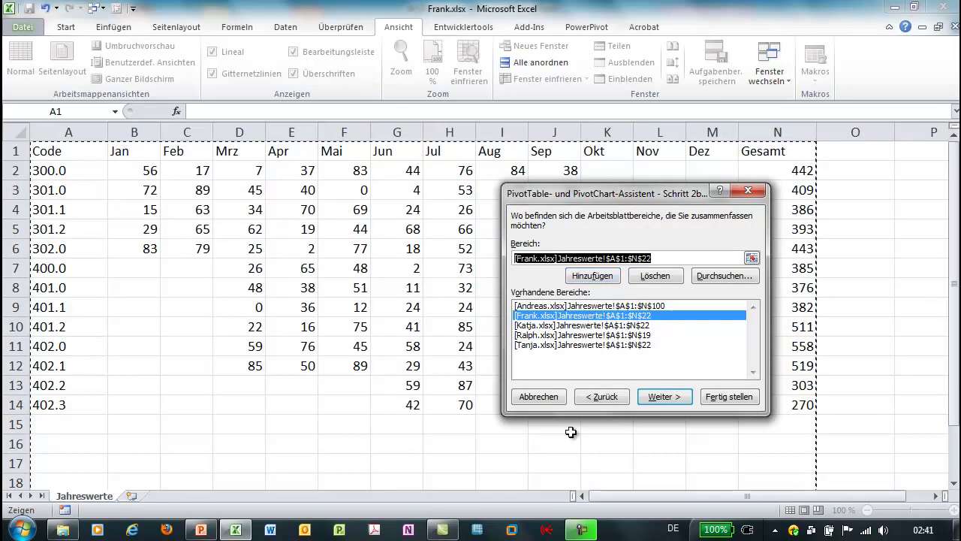
{"action": "left_click", "coordinate": [665, 398]}
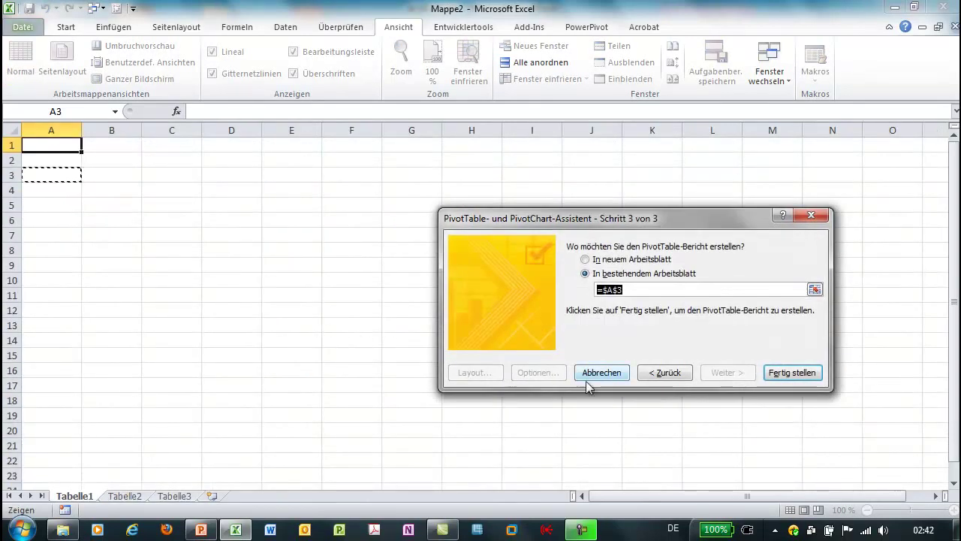
Create the consolidated PivotTable at A3 and switch to an employee's source workbook.
{"action": "left_click", "coordinate": [790, 376]}
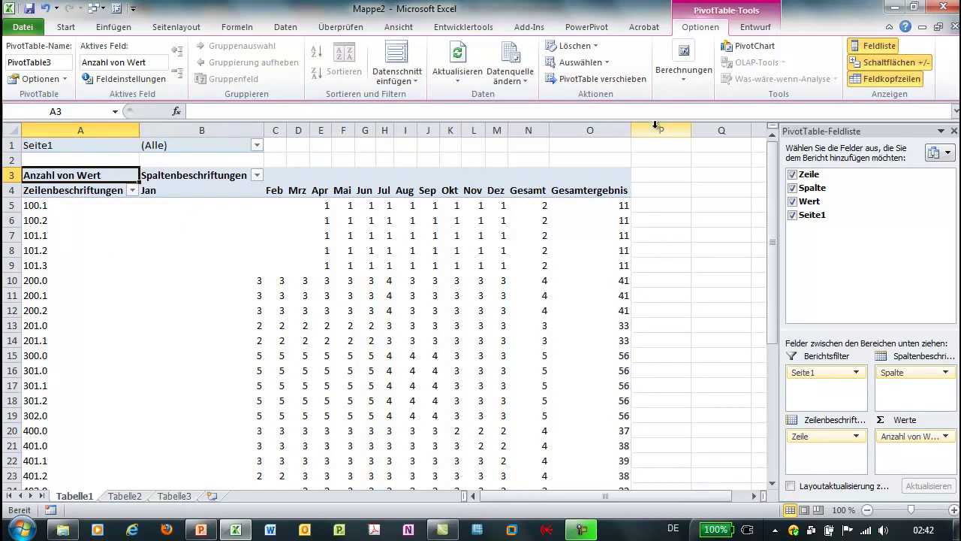
{"action": "left_click", "coordinate": [400, 29]}
{"action": "left_click", "coordinate": [755, 78]}
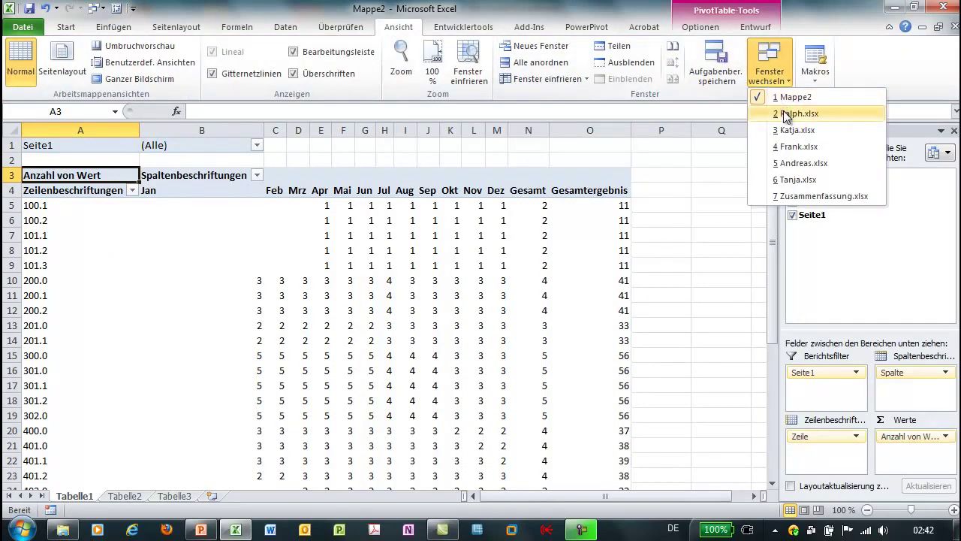
{"action": "left_click", "coordinate": [804, 112]}
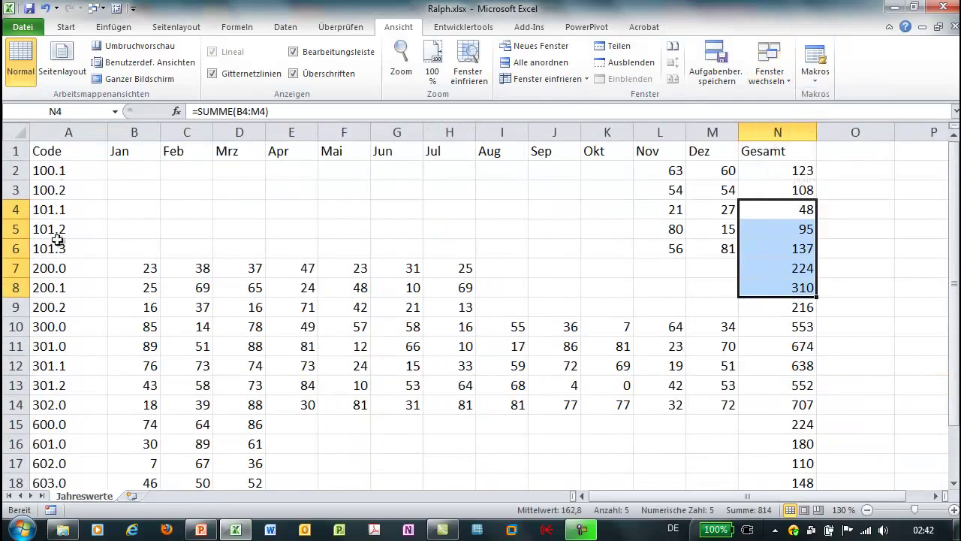
Compare code 200.0's January value and N7 row total, then return to the PivotTable.
{"action": "left_click", "coordinate": [63, 270]}
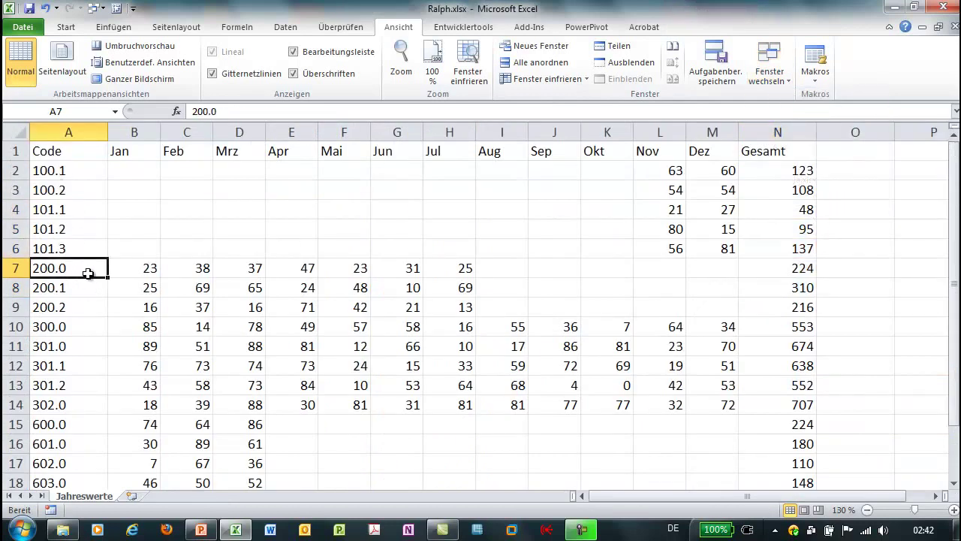
{"action": "left_click", "coordinate": [144, 271]}
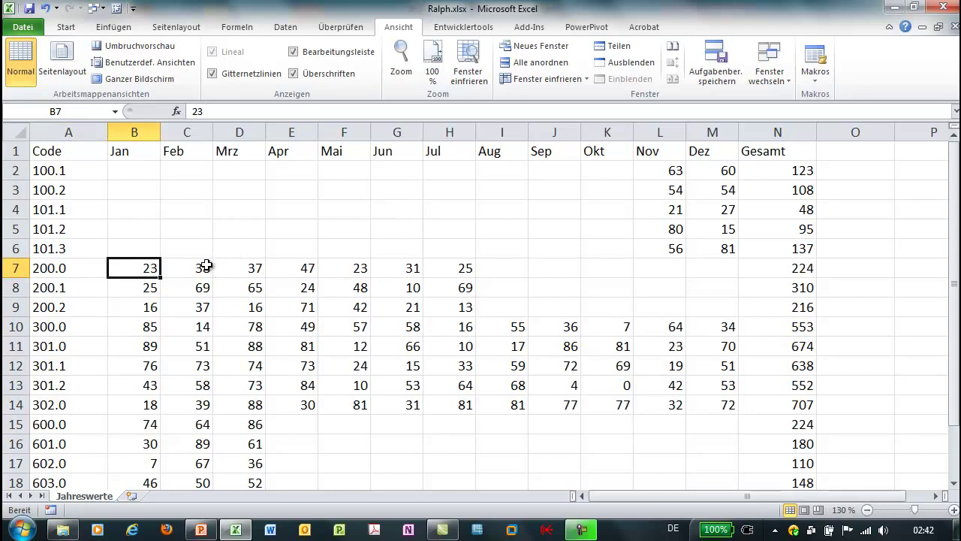
{"action": "left_click", "coordinate": [796, 266]}
{"action": "left_click", "coordinate": [769, 78]}
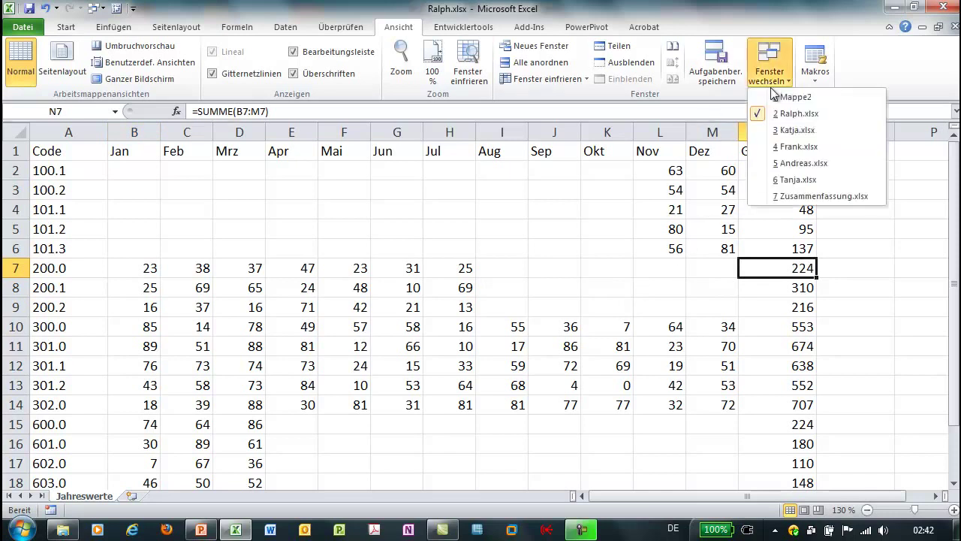
{"action": "left_click", "coordinate": [824, 196]}
{"action": "left_click", "coordinate": [769, 71]}
{"action": "left_click", "coordinate": [795, 97]}
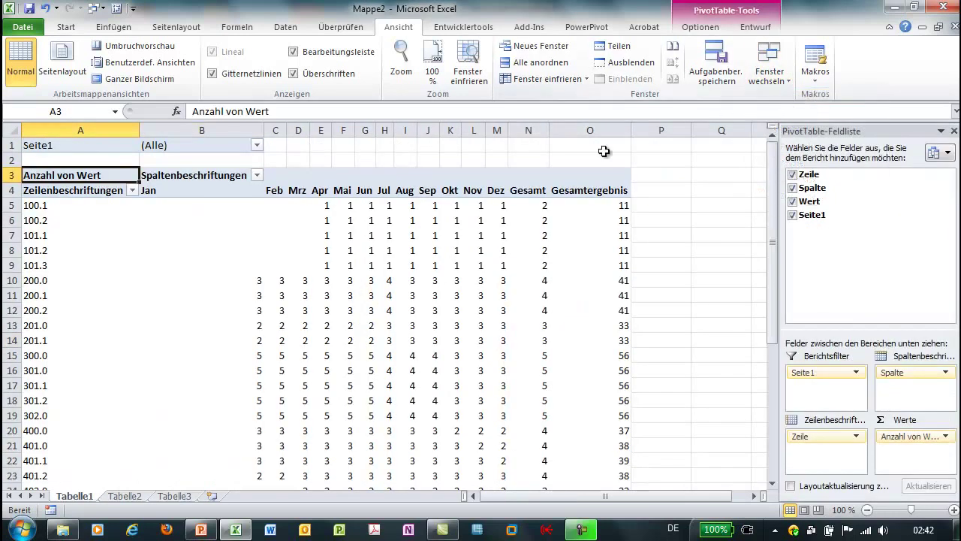
Check code 200.0's counts, then summarise the PivotTable values by Summe instead of Anzahl.
{"action": "left_click", "coordinate": [44, 280]}
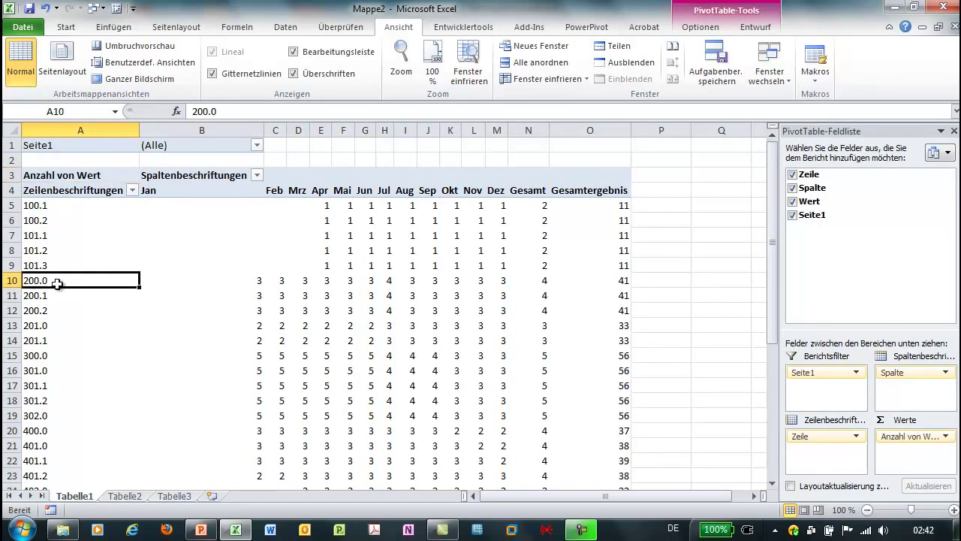
{"action": "left_click", "coordinate": [615, 280]}
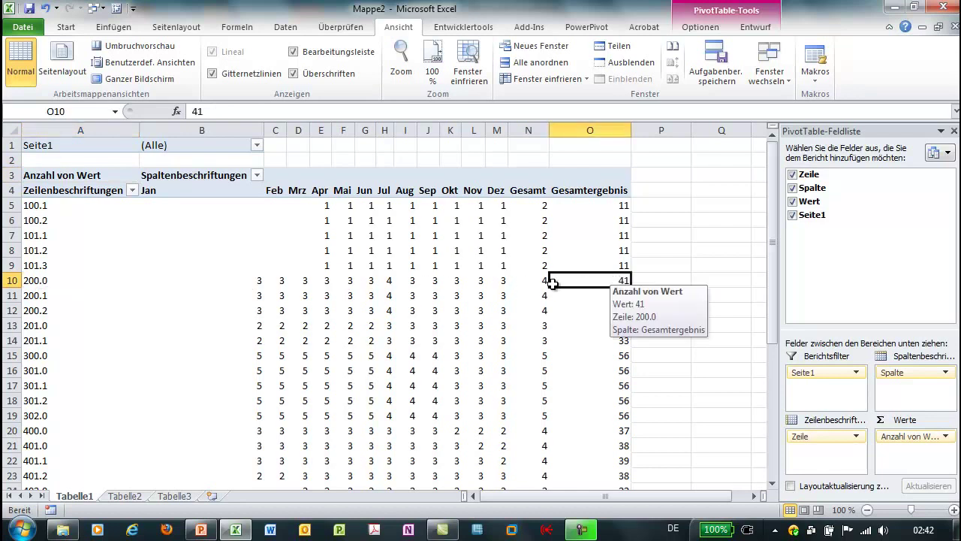
{"action": "left_click", "coordinate": [530, 281]}
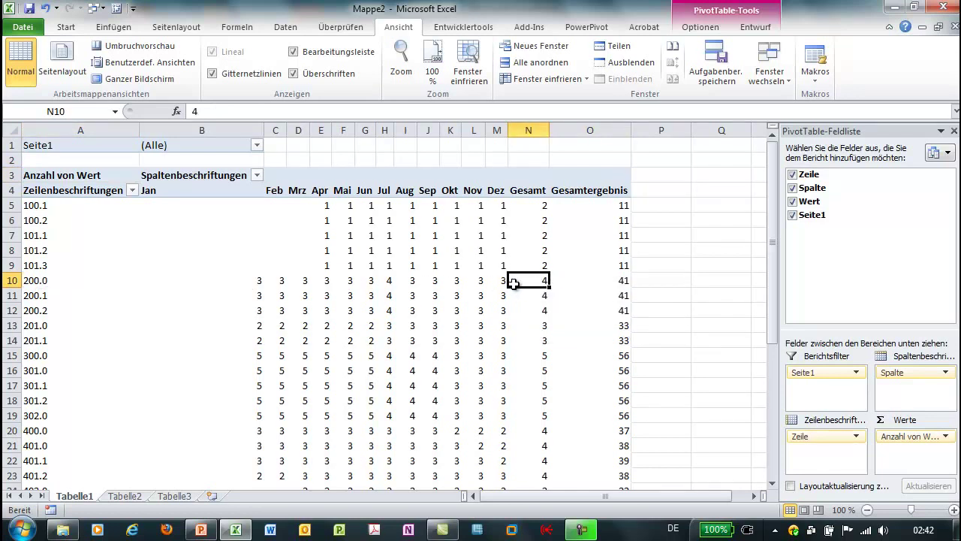
{"action": "mouse_move", "coordinate": [514, 282]}
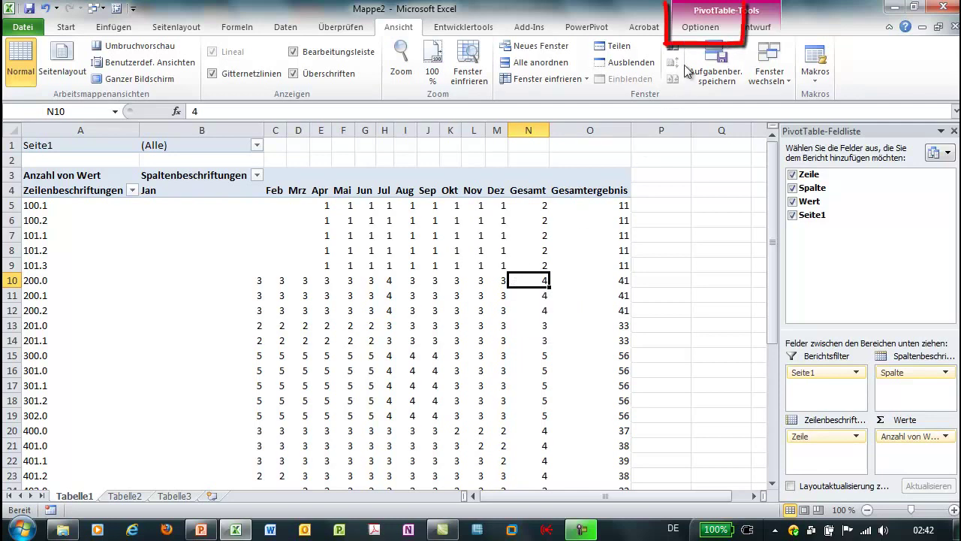
{"action": "left_click", "coordinate": [699, 28]}
{"action": "left_click", "coordinate": [681, 72]}
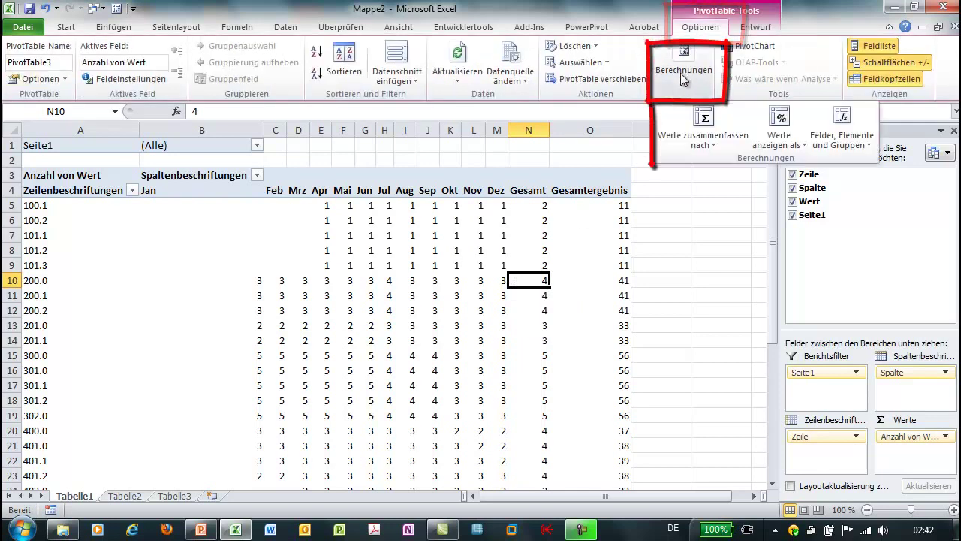
{"action": "left_click", "coordinate": [715, 144]}
{"action": "left_click", "coordinate": [697, 161]}
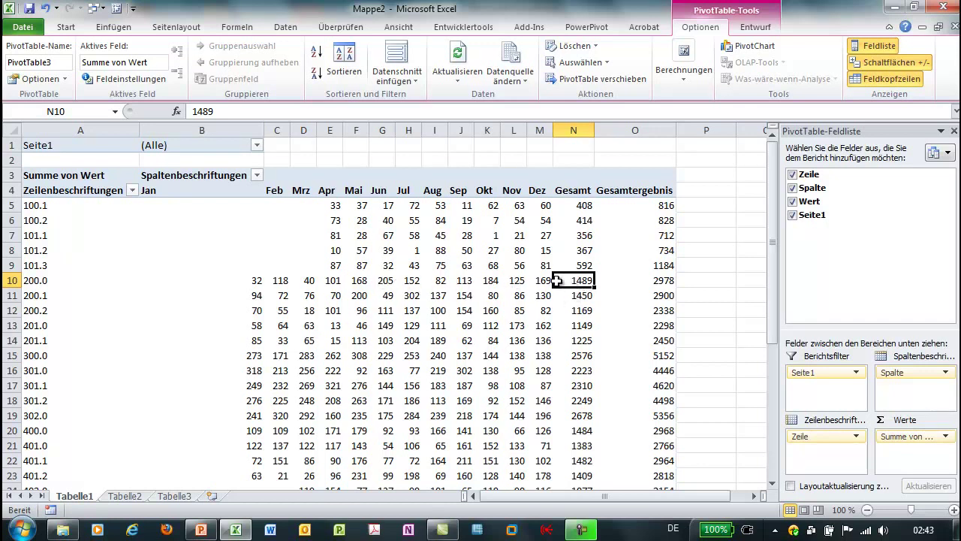
Verify code 200.0's monthly sum: Gesamt 1489 and grand total 2978.
{"action": "left_click_drag", "start_coordinate": [241, 279], "coordinate": [533, 282]}
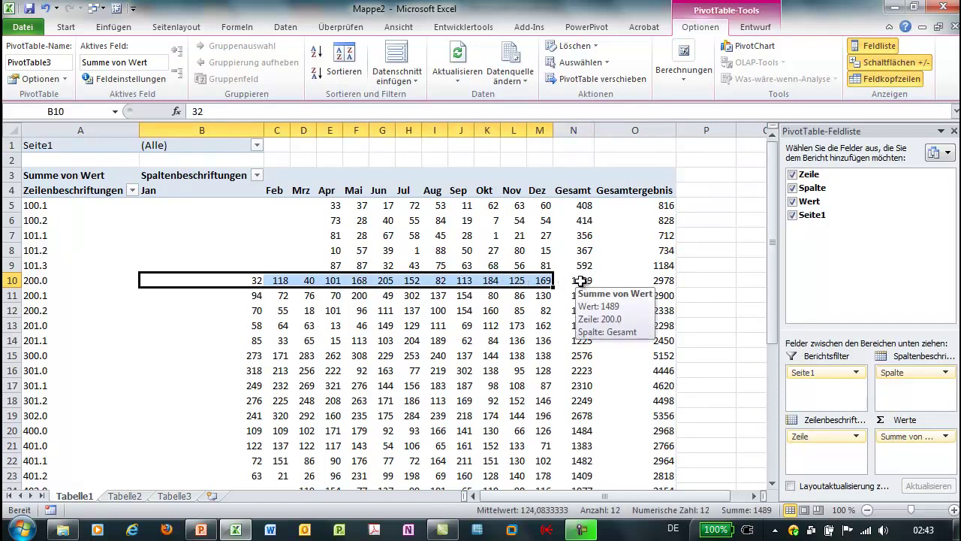
{"action": "left_click", "coordinate": [583, 281]}
{"action": "left_click", "coordinate": [640, 281]}
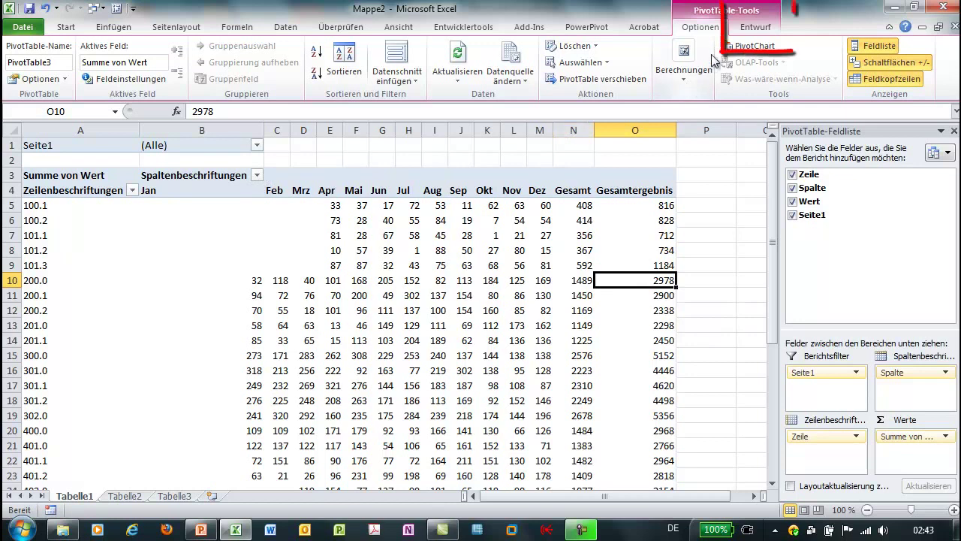
{"action": "left_click", "coordinate": [745, 30]}
{"action": "left_click", "coordinate": [101, 60]}
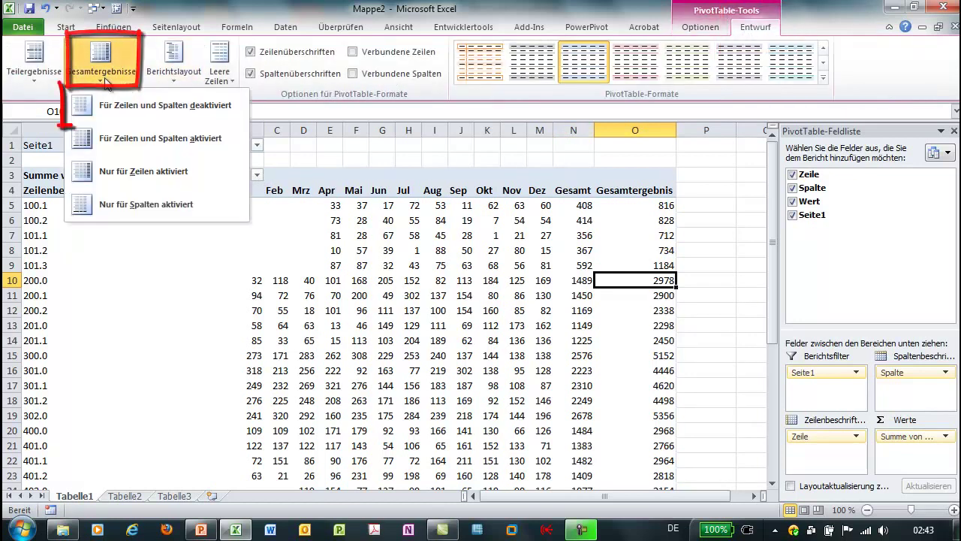
Disable grand totals for rows and columns and filter the column labels to only Gesamt.
{"action": "left_click", "coordinate": [143, 104]}
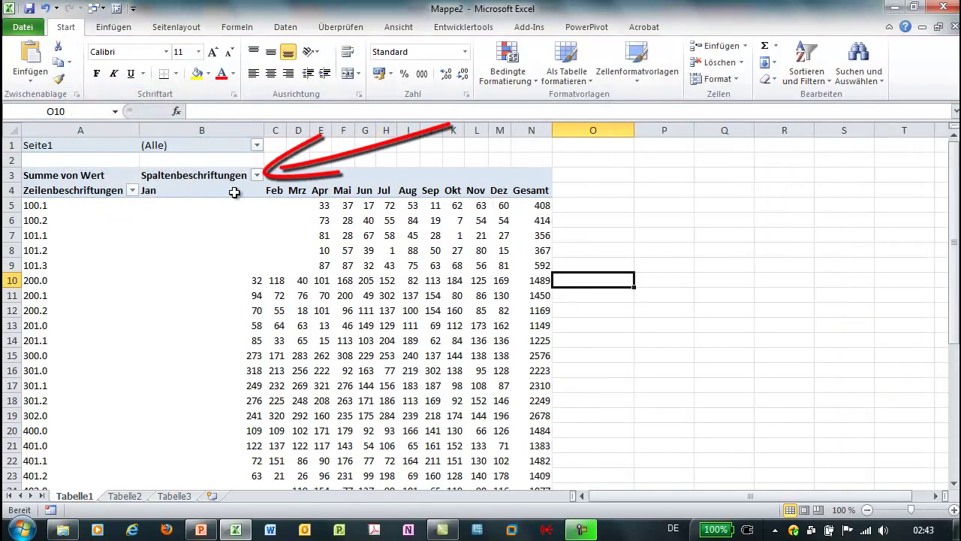
{"action": "left_click", "coordinate": [257, 175]}
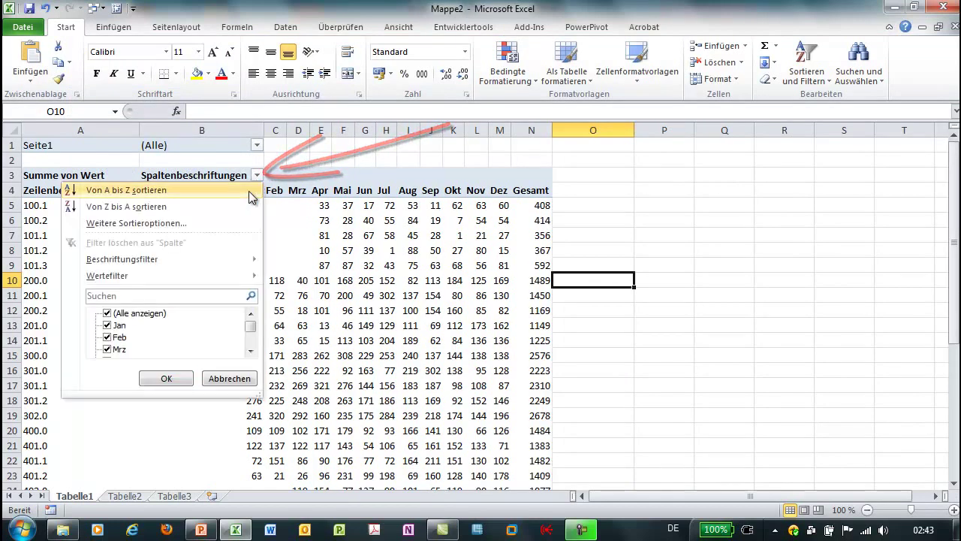
{"action": "left_click", "coordinate": [115, 316]}
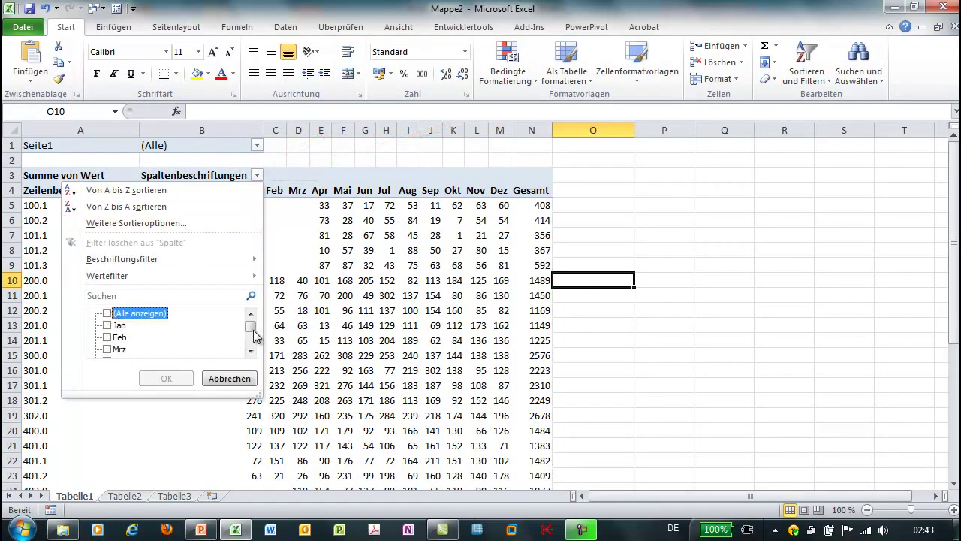
{"action": "left_click_drag", "start_coordinate": [253, 333], "coordinate": [253, 343]}
{"action": "left_click", "coordinate": [117, 350]}
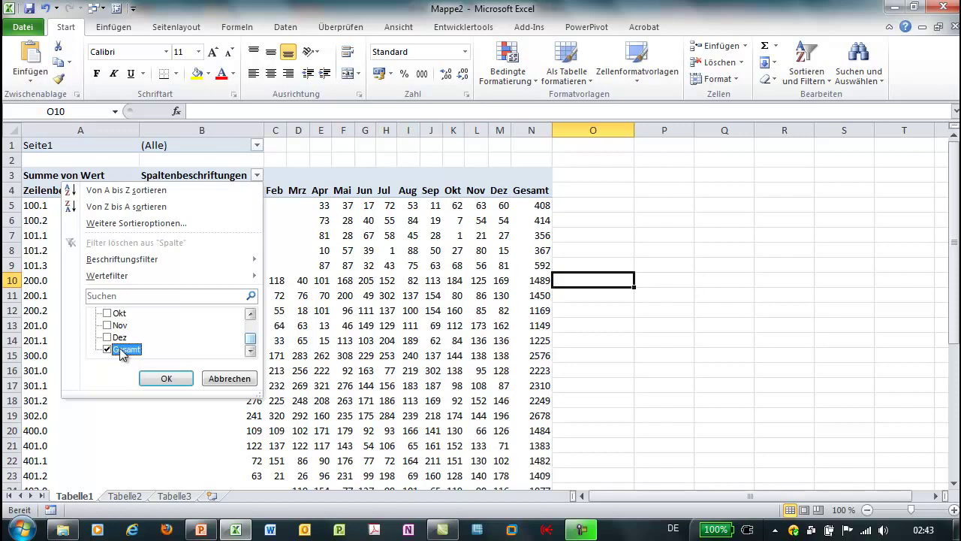
{"action": "left_click", "coordinate": [166, 378]}
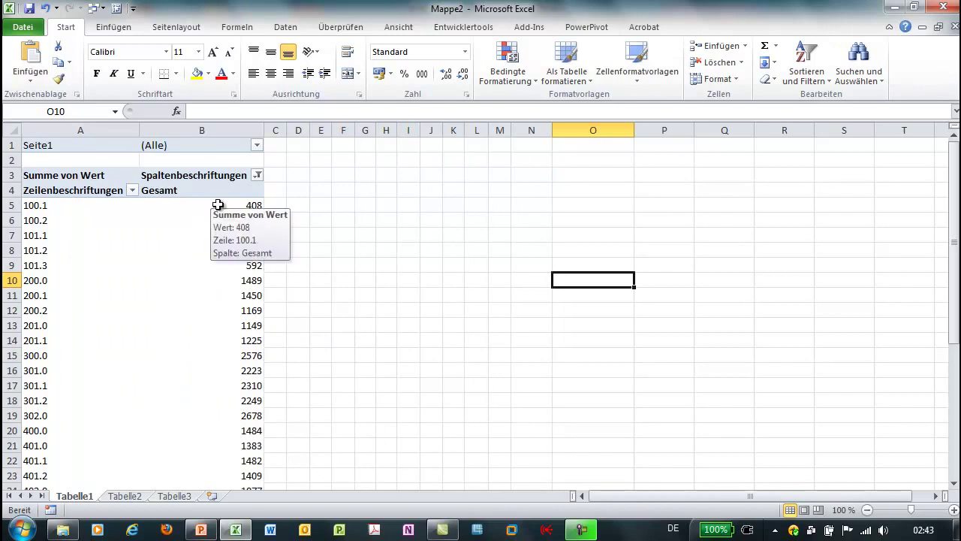
Group codes 100.1–101.3 and start overwriting the new Gruppe1 heading.
{"action": "mouse_move", "coordinate": [221, 273]}
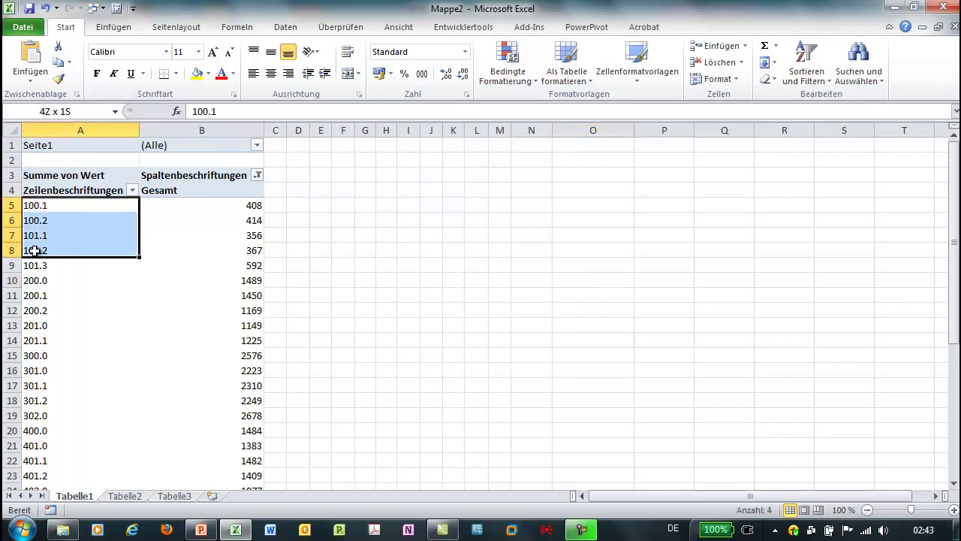
{"action": "left_click_drag", "start_coordinate": [42, 209], "coordinate": [45, 265]}
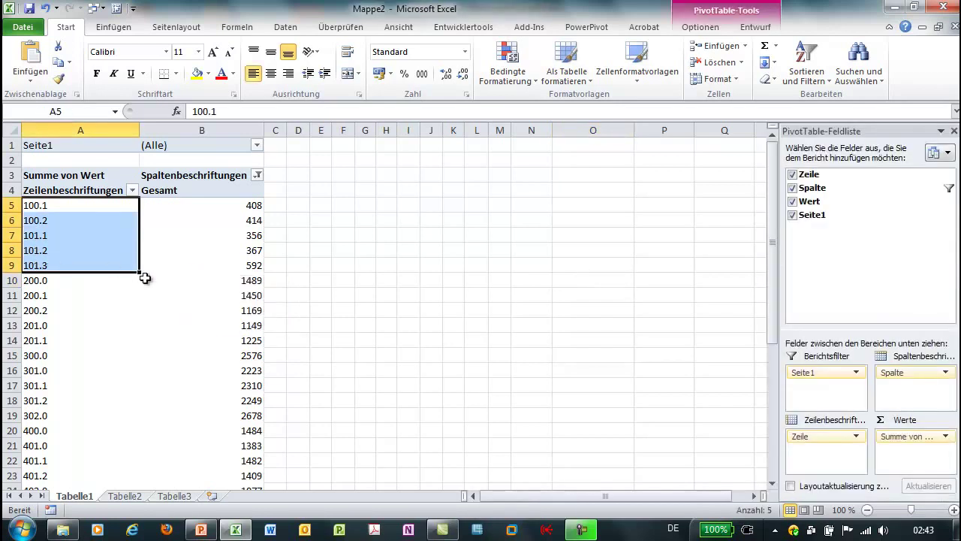
{"action": "left_click", "coordinate": [706, 30]}
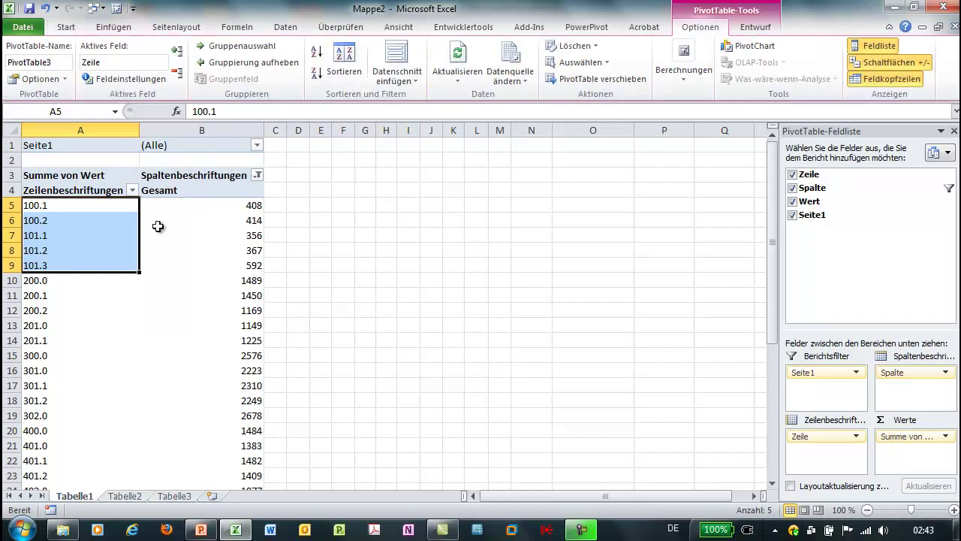
{"action": "left_click", "coordinate": [260, 47]}
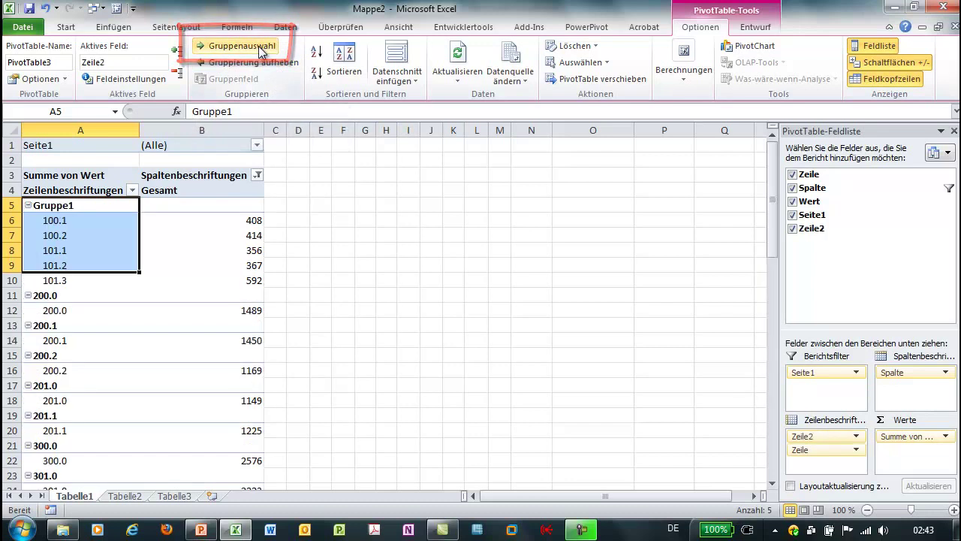
{"action": "left_click", "coordinate": [68, 206]}
{"action": "left_click_drag", "start_coordinate": [239, 111], "coordinate": [188, 111]}
{"action": "type", "text": "H"}
Group codes 200.0–201.1 and name the group Bochum.
{"action": "left_click_drag", "start_coordinate": [65, 311], "coordinate": [67, 434]}
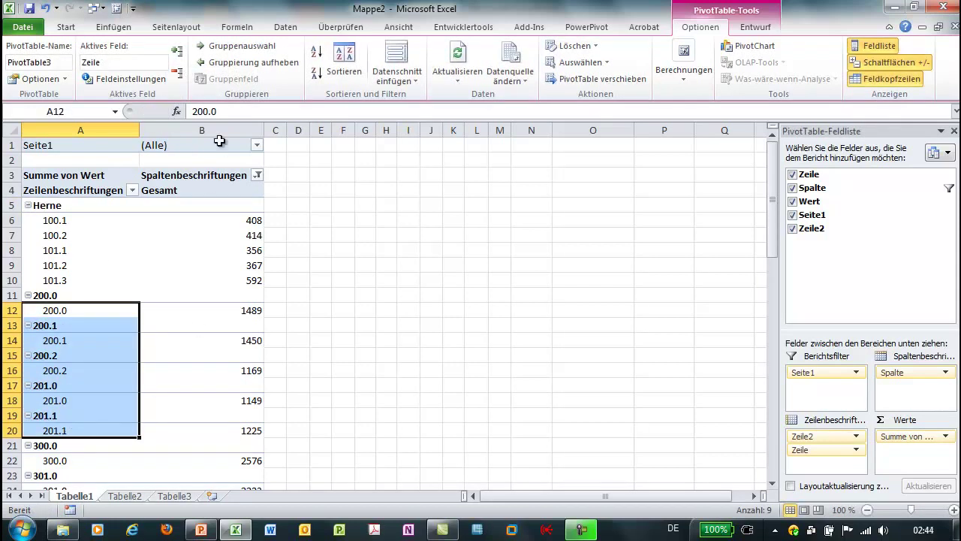
{"action": "left_click", "coordinate": [231, 47]}
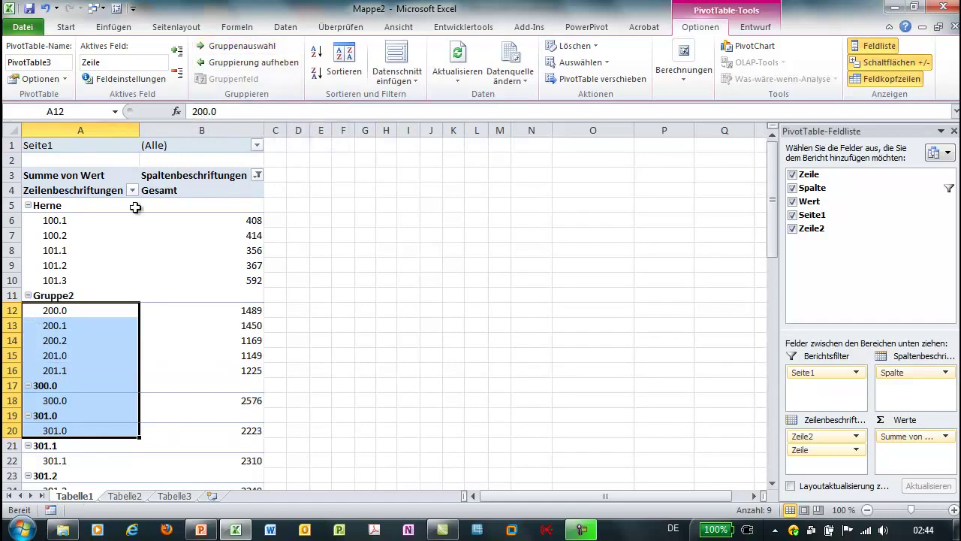
{"action": "left_click", "coordinate": [60, 295]}
{"action": "double_click", "coordinate": [213, 111]}
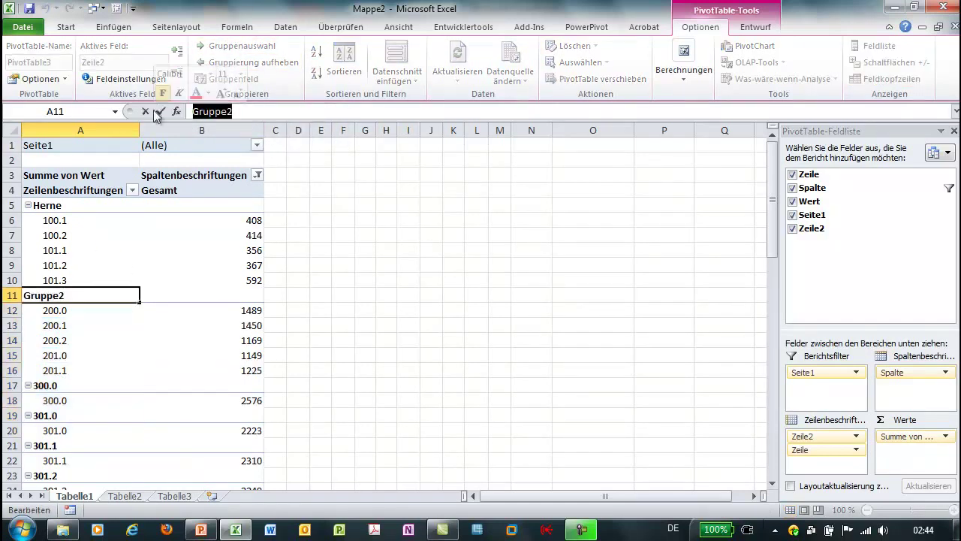
{"action": "type", "text": "Bochum"}
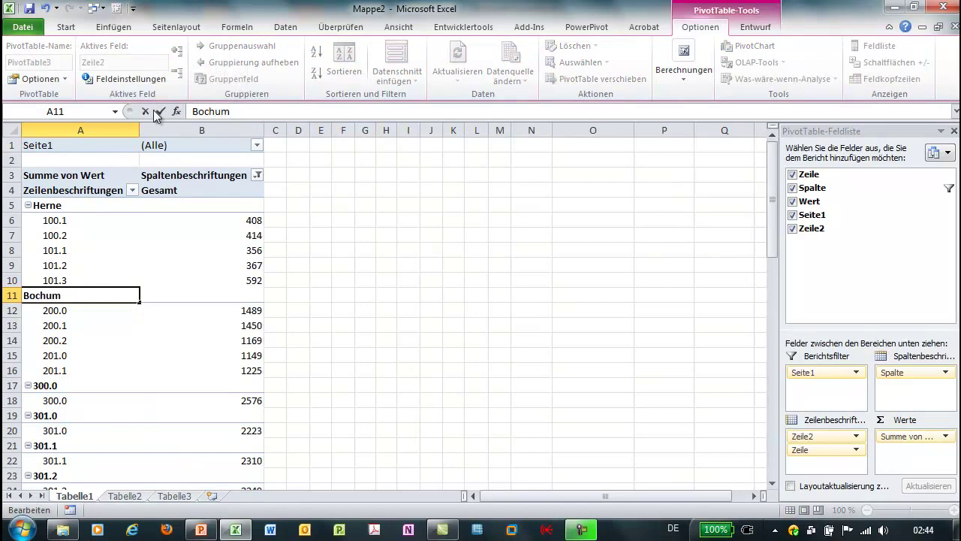
{"action": "key", "text": "Return"}
Group items 300.0–302.0 and name the group Wuppertal.
{"action": "scroll", "coordinate": [200, 311], "scroll_direction": "down", "scroll_amount": 1}
{"action": "scroll", "coordinate": [147, 347], "scroll_direction": "down", "scroll_amount": 2}
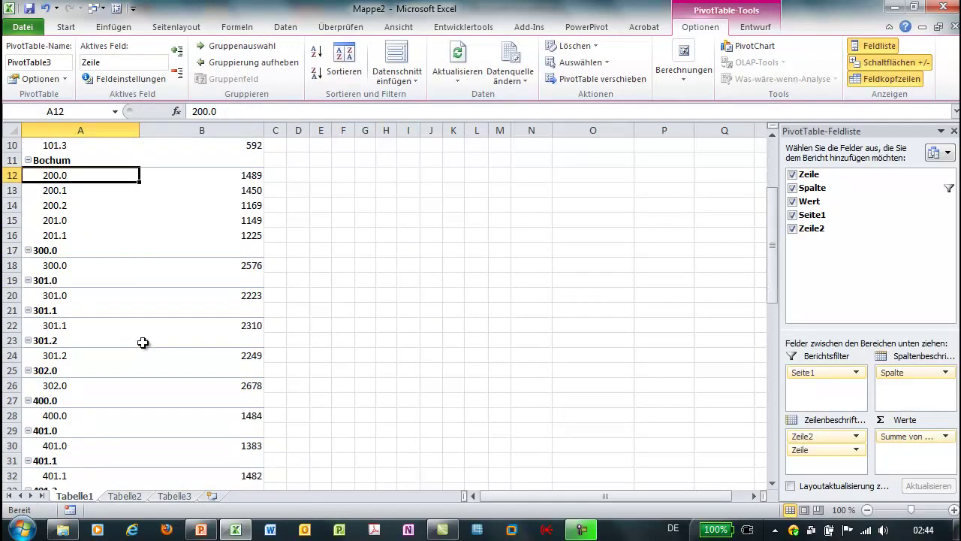
{"action": "left_click_drag", "start_coordinate": [62, 266], "coordinate": [51, 385]}
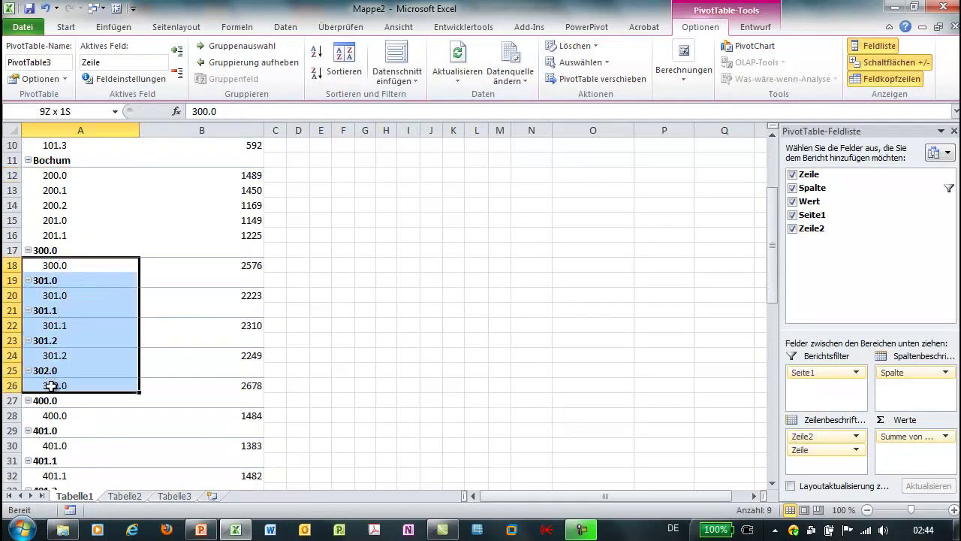
{"action": "left_click", "coordinate": [256, 51]}
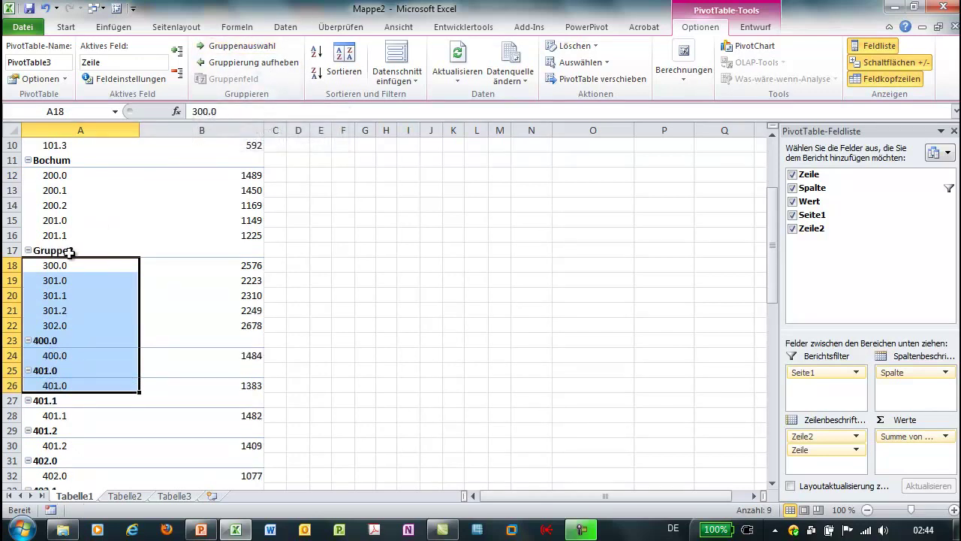
{"action": "left_click", "coordinate": [69, 252]}
{"action": "type", "text": "W"}
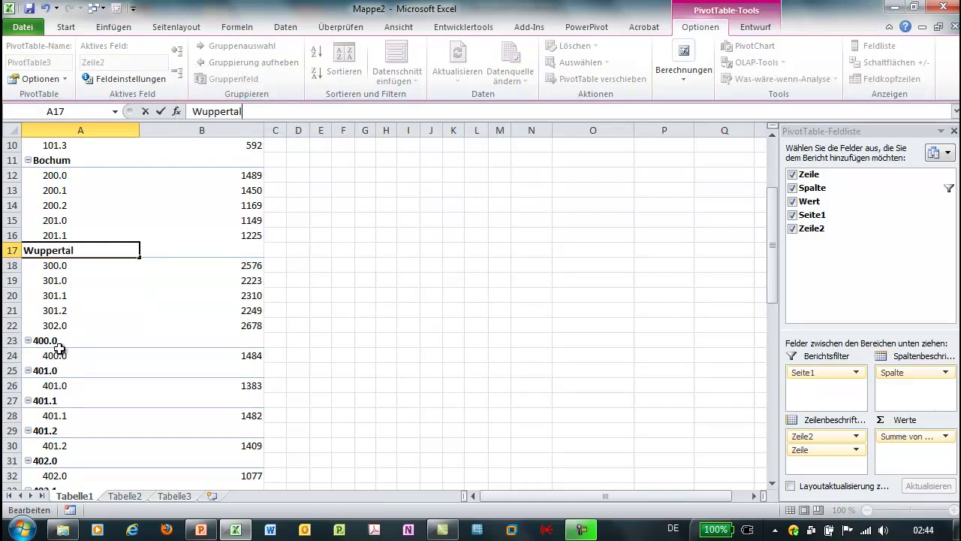
Group items 400.0–402.3 and name the group Kamp-Lintfort.
{"action": "left_click_drag", "start_coordinate": [59, 355], "coordinate": [71, 467]}
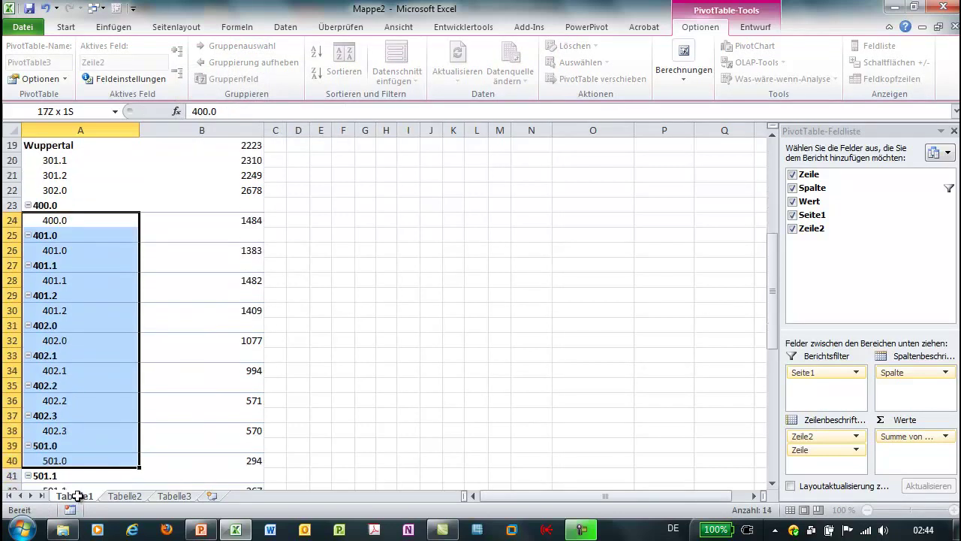
{"action": "left_click_drag", "start_coordinate": [71, 467], "coordinate": [79, 431]}
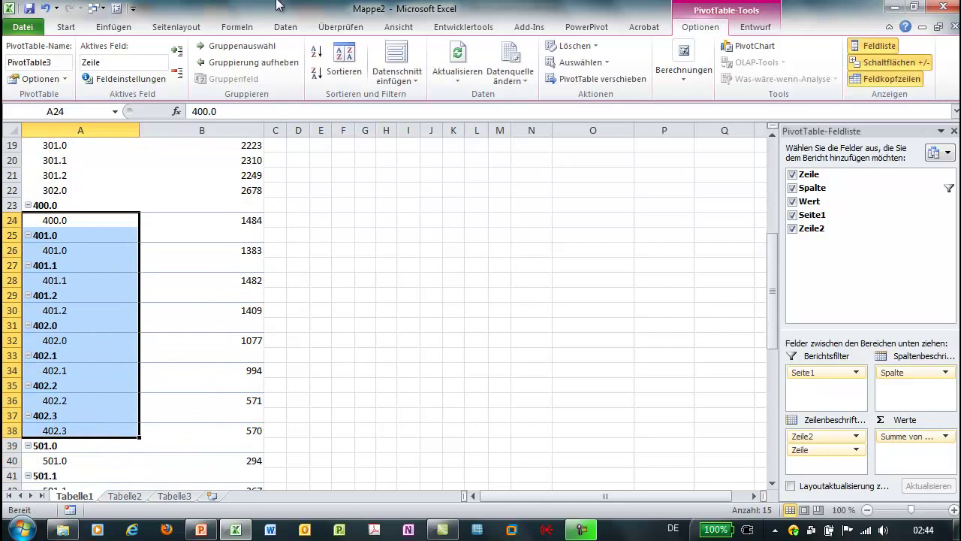
{"action": "left_click", "coordinate": [248, 46]}
{"action": "left_click", "coordinate": [68, 205]}
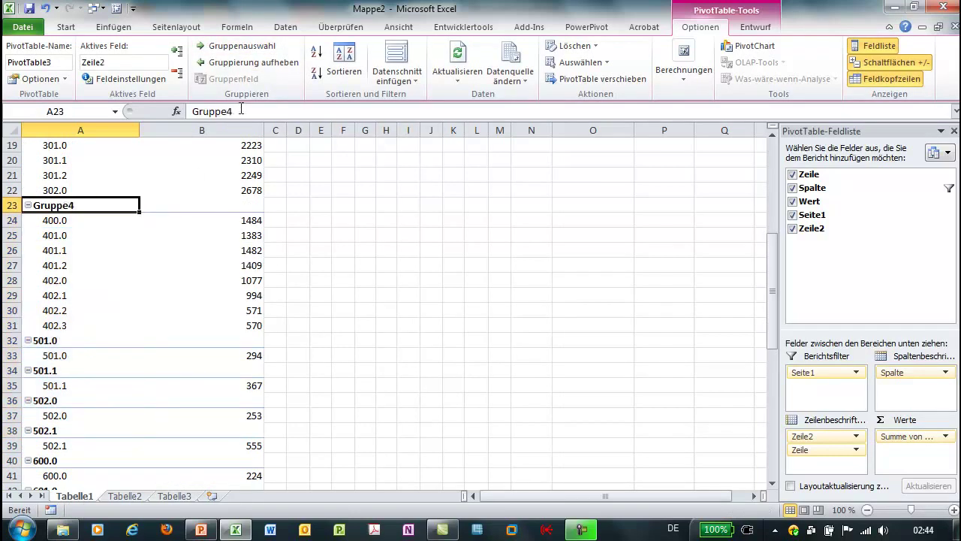
{"action": "left_click_drag", "start_coordinate": [236, 111], "coordinate": [148, 109]}
{"action": "type", "text": "Kamp-Lintfort"}
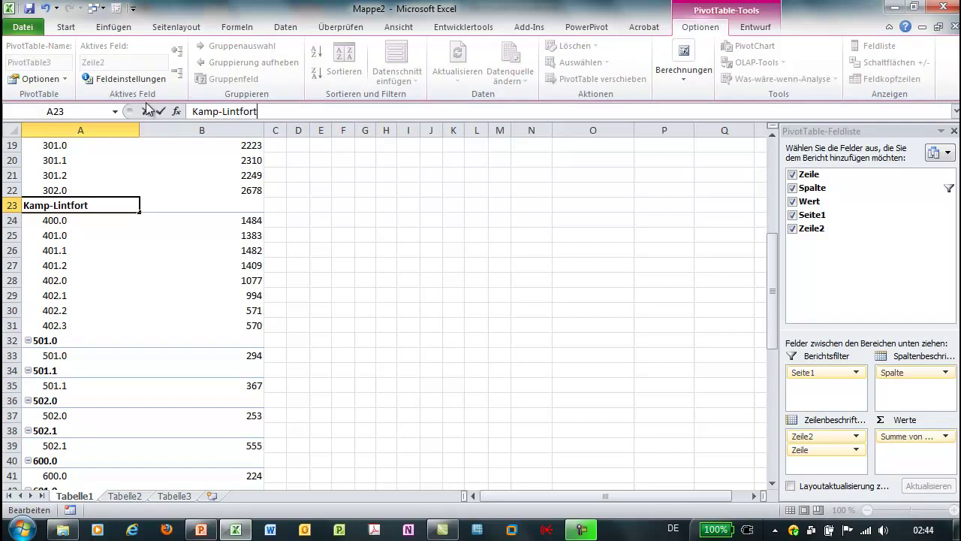
Group items 501.0–502.1 and 600.0–604.0, naming the 600 group Sauerland.
{"action": "left_click_drag", "start_coordinate": [63, 357], "coordinate": [69, 445]}
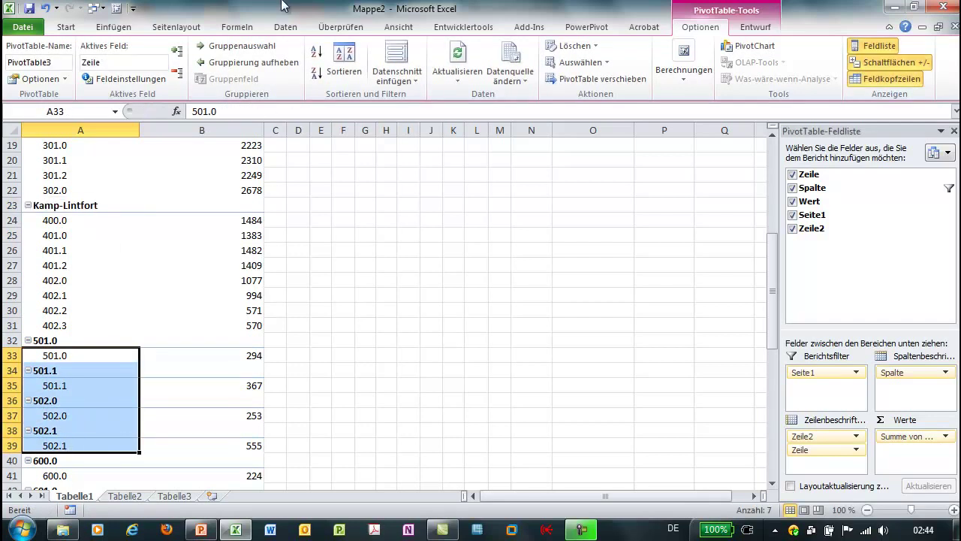
{"action": "left_click", "coordinate": [244, 52]}
{"action": "mouse_move", "coordinate": [70, 431]}
{"action": "left_mouse_down"}
{"action": "mouse_move", "coordinate": [74, 476]}
{"action": "mouse_move", "coordinate": [90, 427]}
{"action": "left_mouse_up"}
{"action": "left_click", "coordinate": [241, 47]}
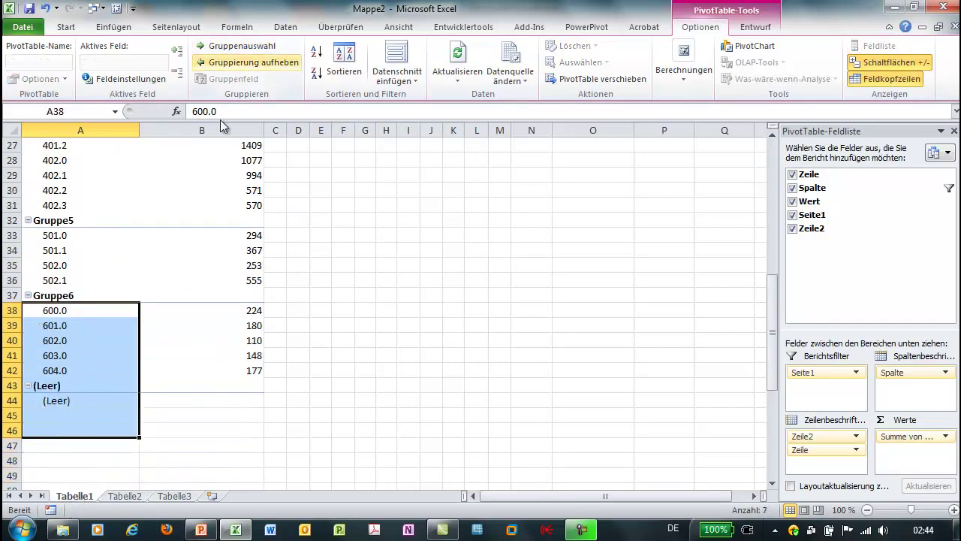
{"action": "left_click", "coordinate": [74, 293]}
{"action": "double_click", "coordinate": [215, 112]}
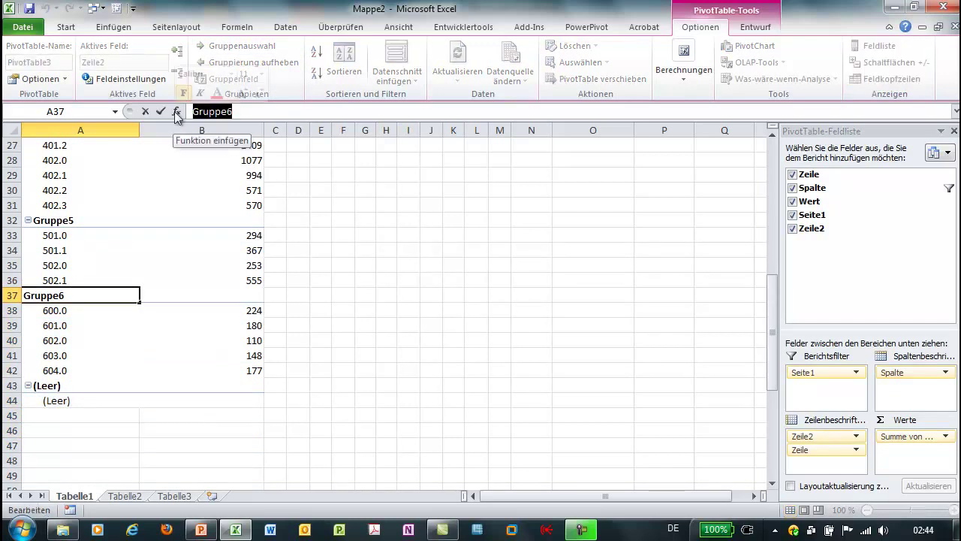
{"action": "type", "text": "Sauerland"}
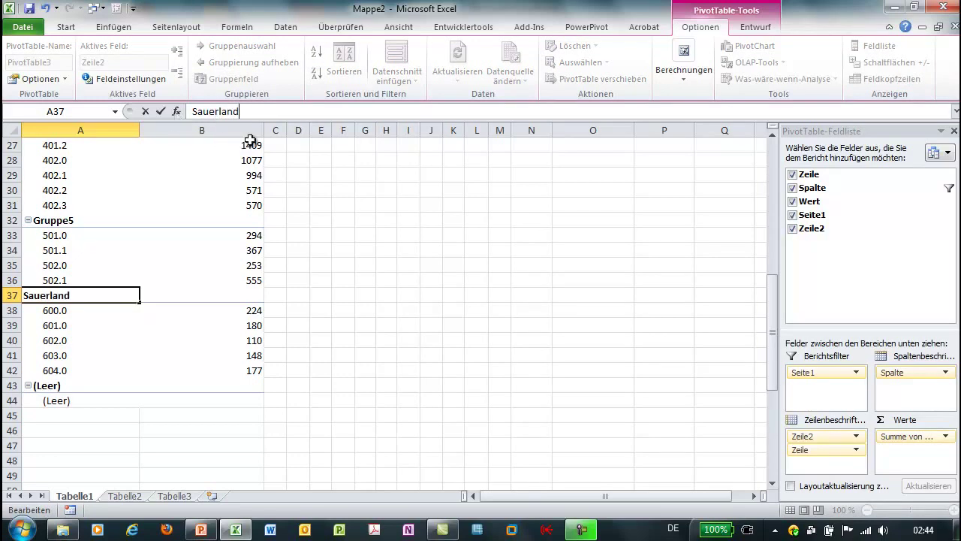
Rename the remaining group heading to Herne.
{"action": "left_click", "coordinate": [73, 219]}
{"action": "left_click_drag", "start_coordinate": [247, 109], "coordinate": [177, 112]}
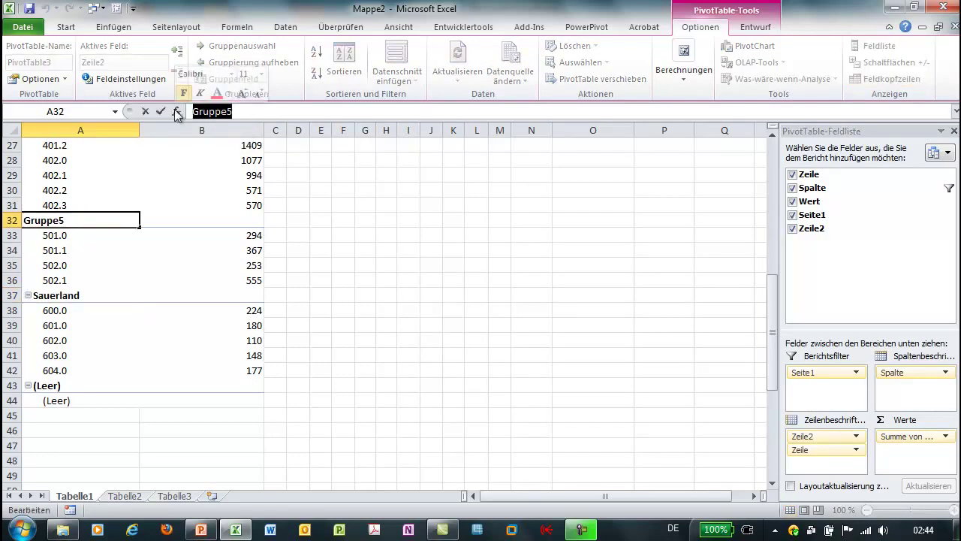
{"action": "type", "text": "Herne"}
{"action": "left_click", "coordinate": [45, 385]}
{"action": "scroll", "coordinate": [200, 351], "scroll_direction": "up", "scroll_amount": 2}
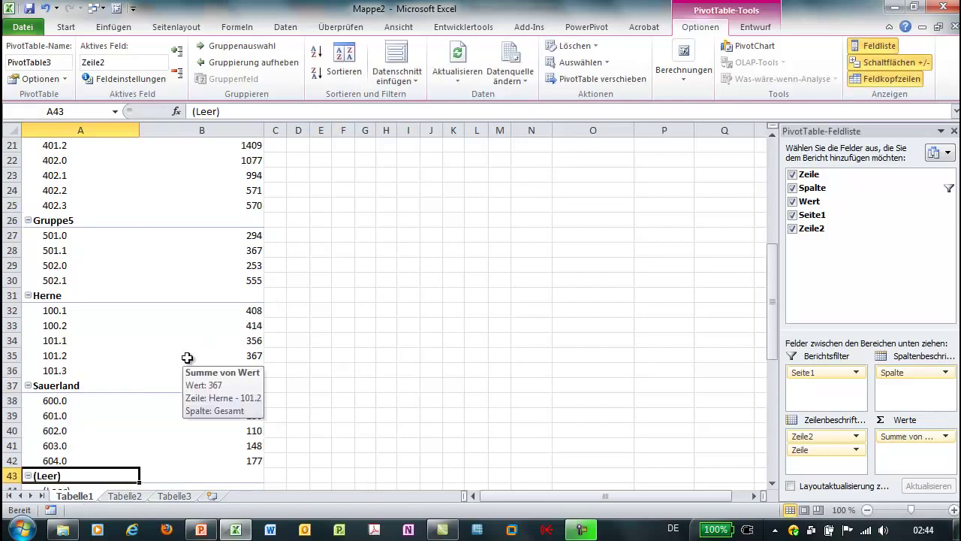
Remove the (Leer) entry from the Zeilenbeschriftungen filter.
{"action": "scroll", "coordinate": [189, 361], "scroll_direction": "down", "scroll_amount": 1}
{"action": "scroll", "coordinate": [161, 273], "scroll_direction": "up", "scroll_amount": 2}
{"action": "scroll", "coordinate": [161, 272], "scroll_direction": "up", "scroll_amount": 3}
{"action": "scroll", "coordinate": [161, 272], "scroll_direction": "up", "scroll_amount": 3}
{"action": "left_click", "coordinate": [132, 191]}
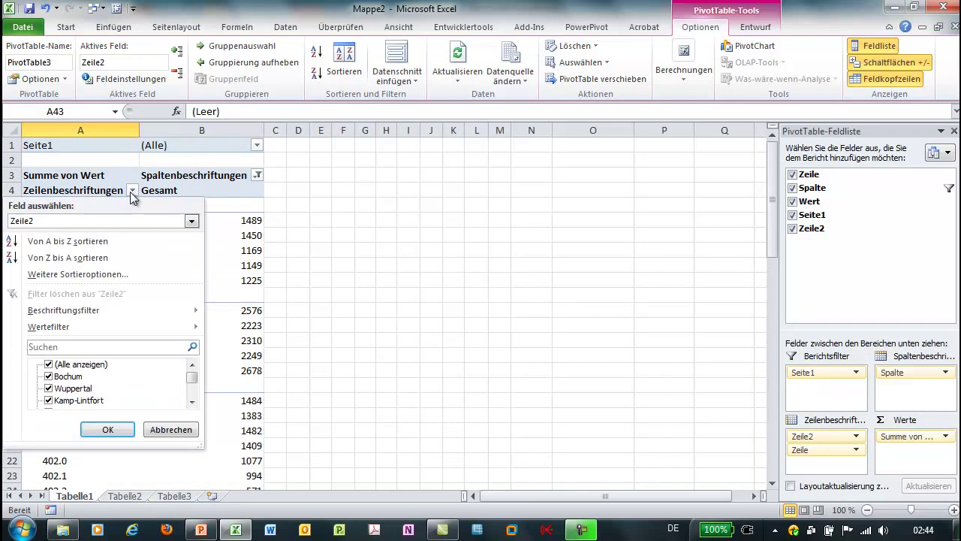
{"action": "left_click_drag", "start_coordinate": [192, 377], "coordinate": [192, 399]}
{"action": "left_click", "coordinate": [49, 402]}
{"action": "left_click", "coordinate": [105, 429]}
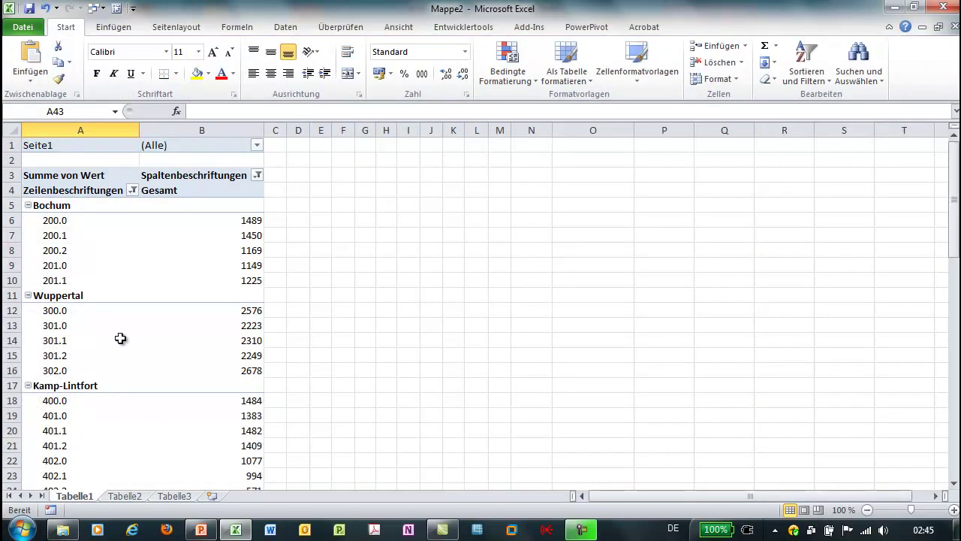
Collapse every location group to its total, e.g. Wuppertal 12036, Sauerland 839.
{"action": "left_click", "coordinate": [98, 237]}
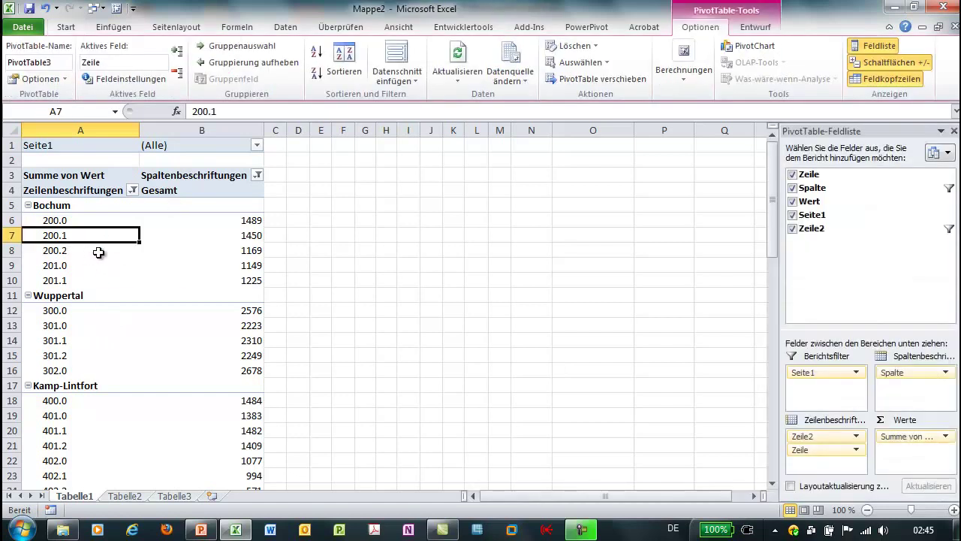
{"action": "left_click", "coordinate": [59, 220]}
{"action": "left_click", "coordinate": [56, 235]}
{"action": "left_click", "coordinate": [57, 250]}
{"action": "left_click", "coordinate": [54, 267]}
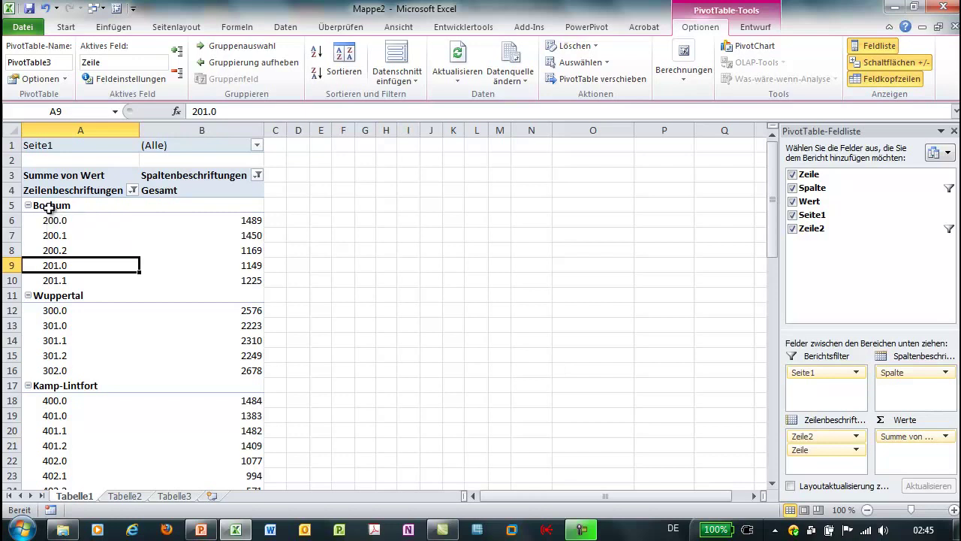
{"action": "left_click", "coordinate": [49, 206]}
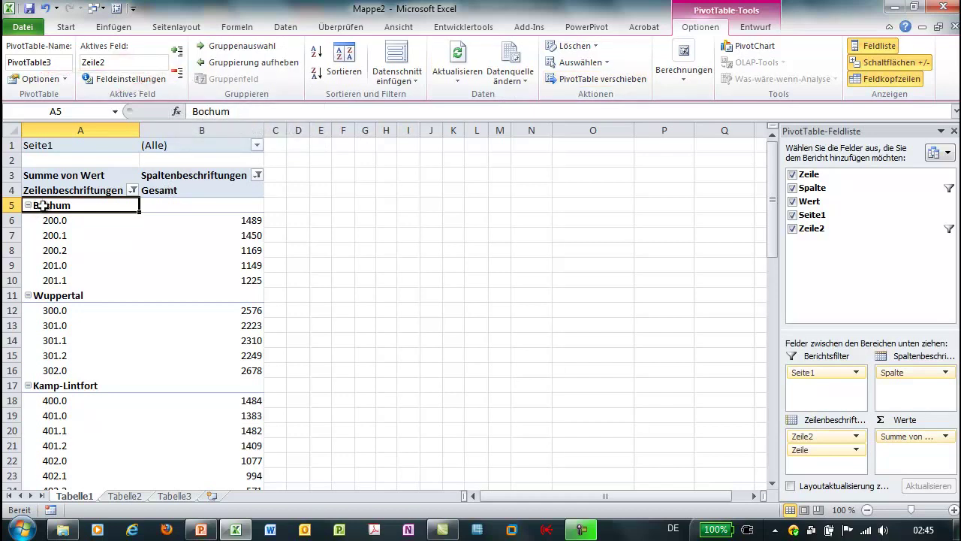
{"action": "left_click", "coordinate": [177, 72]}
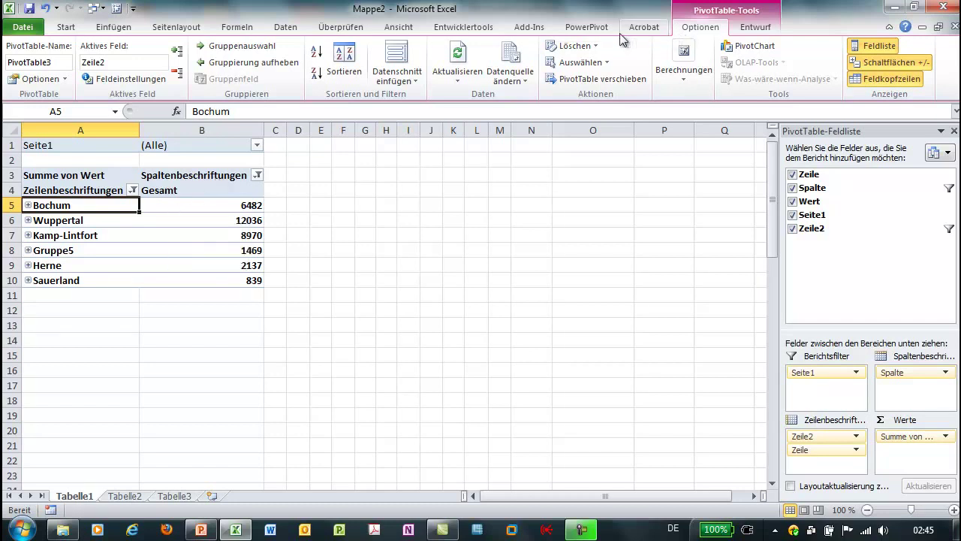
Check the open workbooks under Fenster wechseln and preview the Seite1 filter list.
{"action": "left_click", "coordinate": [398, 33]}
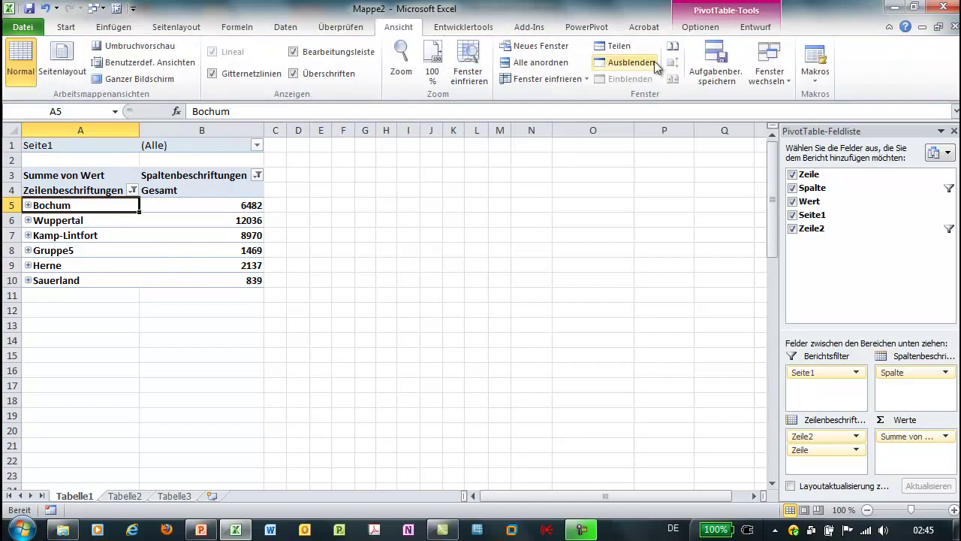
{"action": "left_click", "coordinate": [769, 71]}
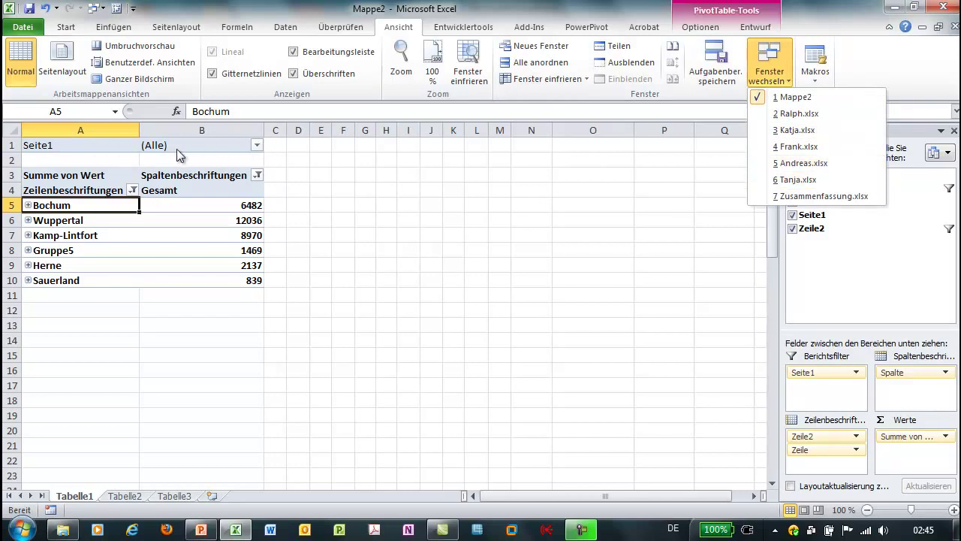
{"action": "left_click", "coordinate": [257, 149]}
{"action": "left_click", "coordinate": [257, 147]}
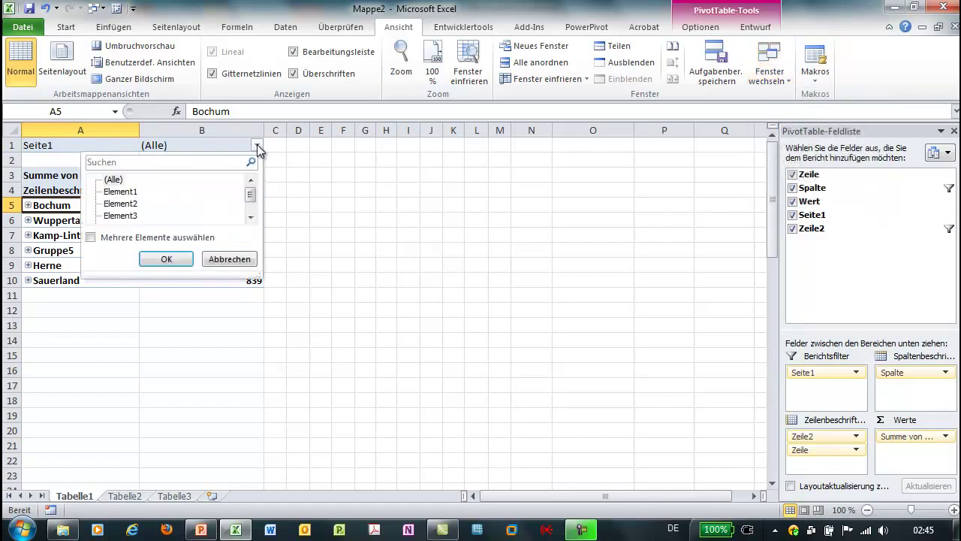
{"action": "left_click_drag", "start_coordinate": [260, 275], "coordinate": [275, 313]}
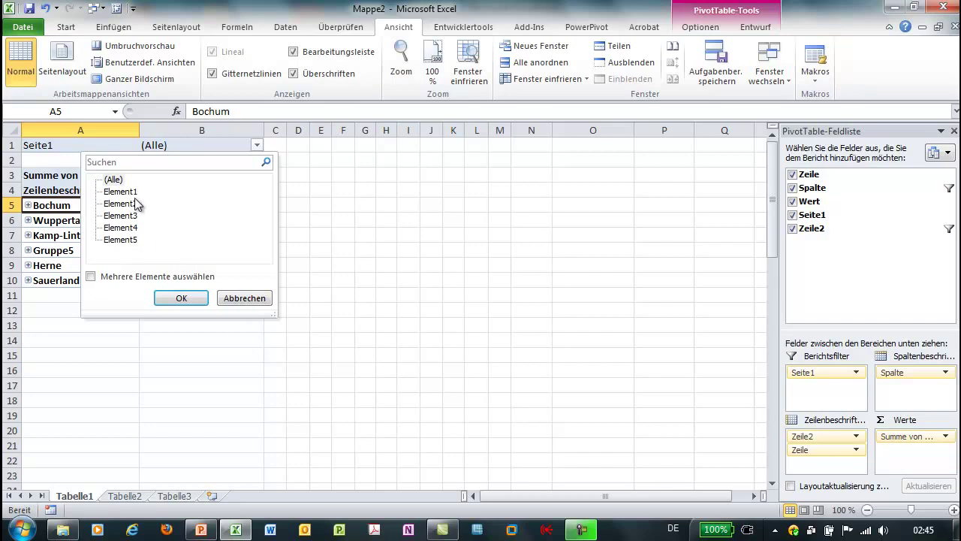
{"action": "left_click", "coordinate": [244, 298]}
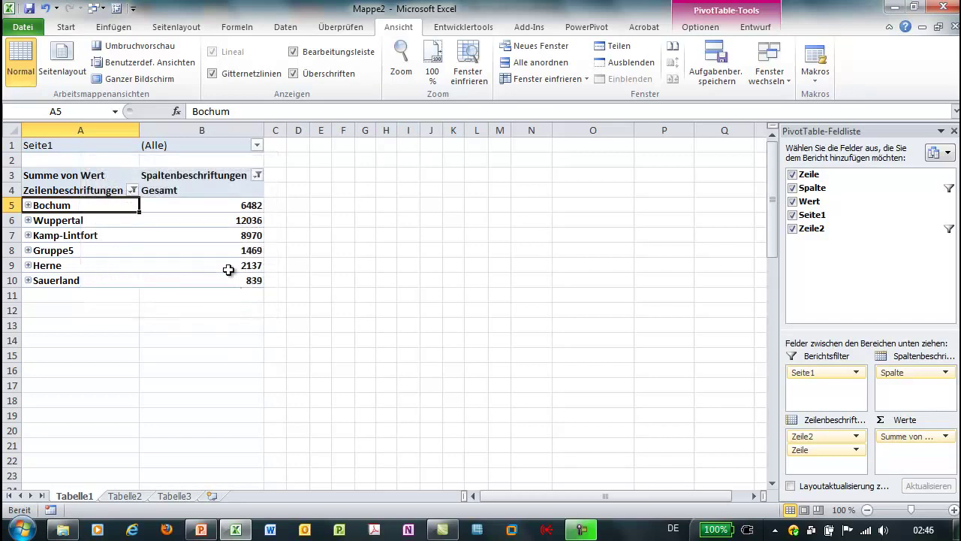
Filter the Seite1 report filter to Element1, leaving Bochum at 1931.
{"action": "left_click", "coordinate": [256, 145]}
{"action": "left_click", "coordinate": [159, 259]}
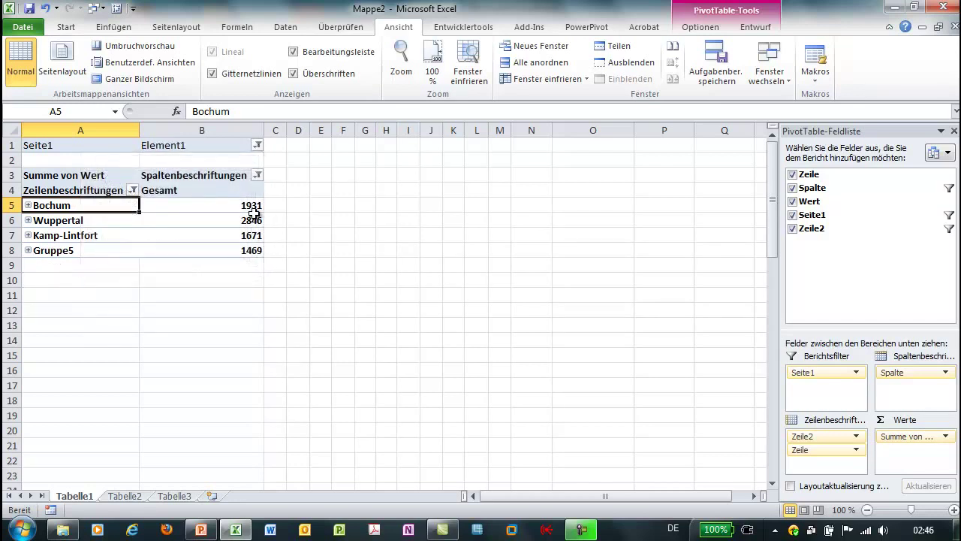
{"action": "left_click", "coordinate": [228, 211]}
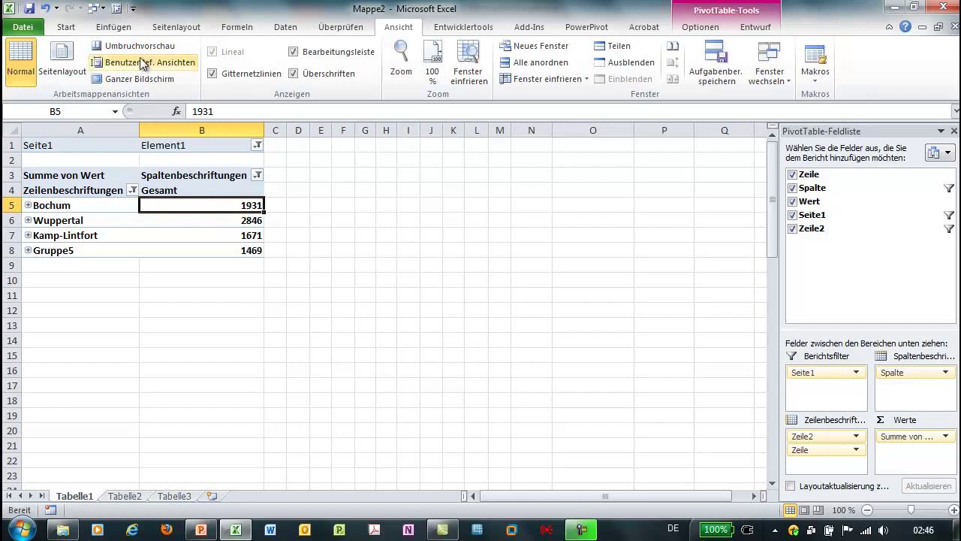
{"action": "left_click", "coordinate": [118, 10]}
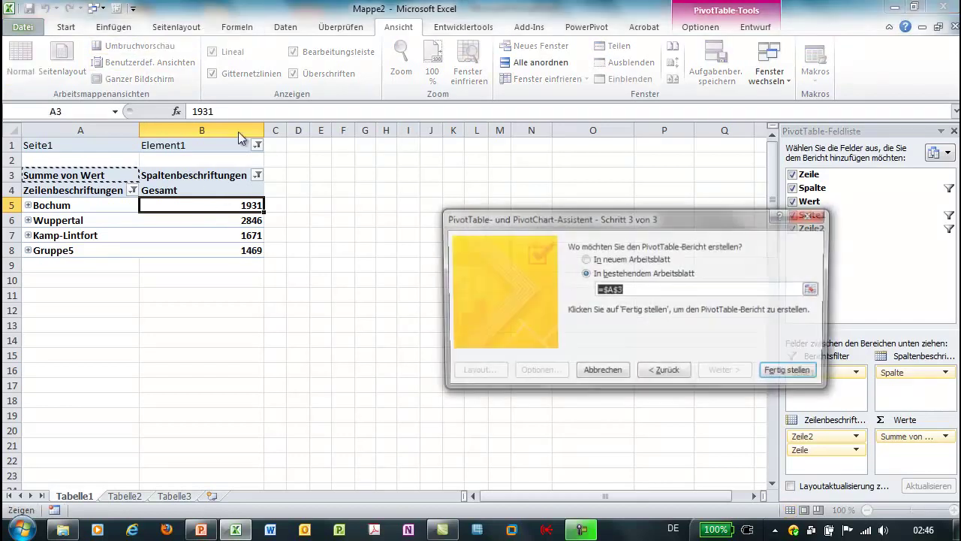
{"action": "left_click", "coordinate": [668, 373]}
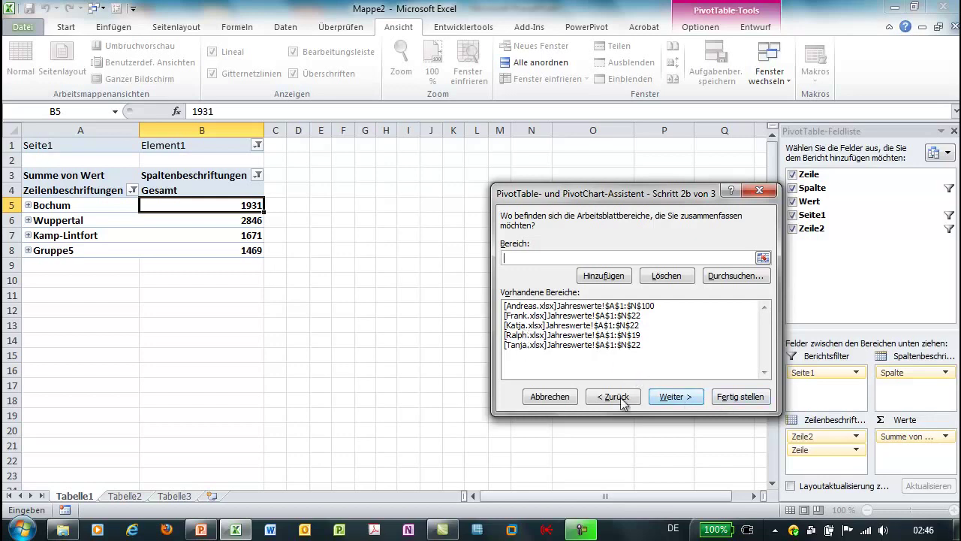
{"action": "left_click", "coordinate": [551, 397]}
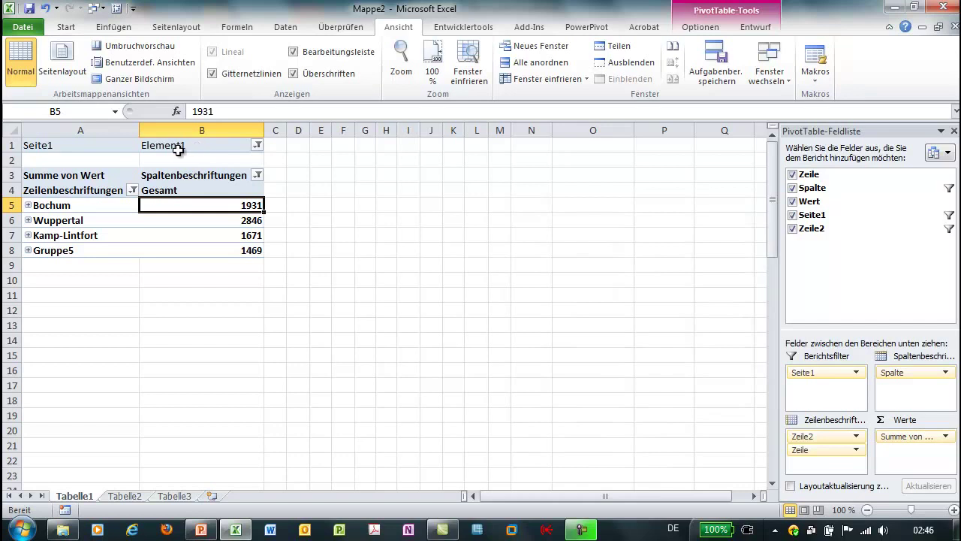
{"action": "left_click", "coordinate": [257, 145]}
Rename Element1 in cell B1 to the first employee's first name.
{"action": "left_click", "coordinate": [197, 147]}
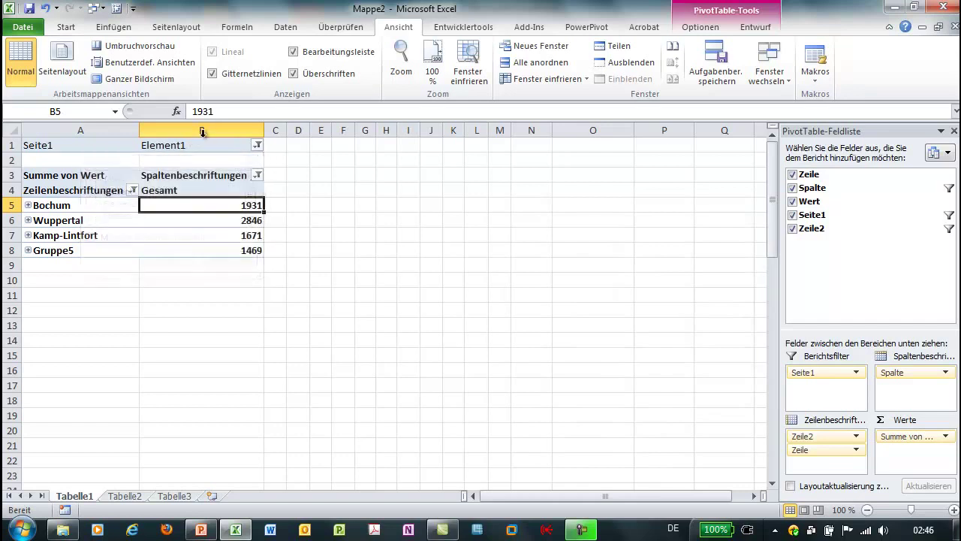
{"action": "left_click", "coordinate": [172, 145]}
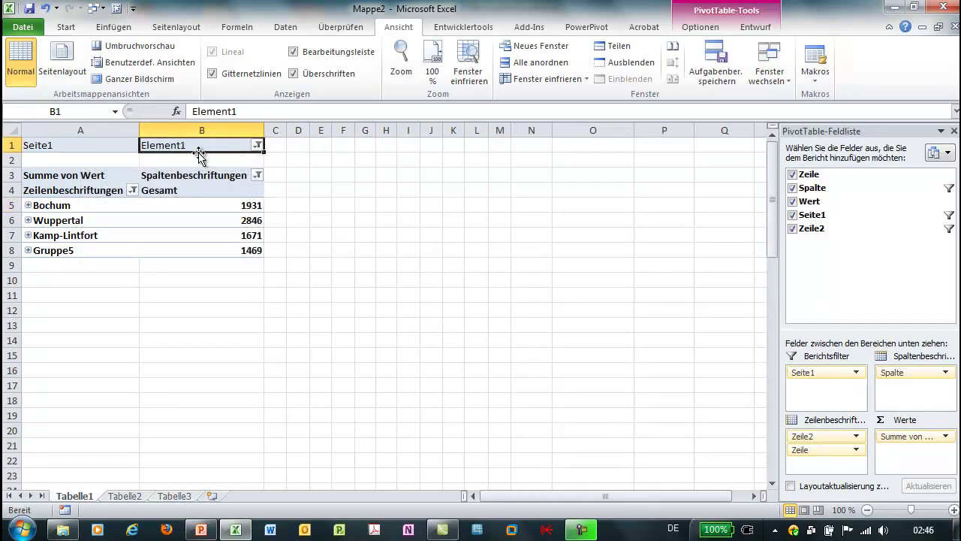
{"action": "double_click", "coordinate": [239, 112]}
{"action": "type", "text": "Andreas"}
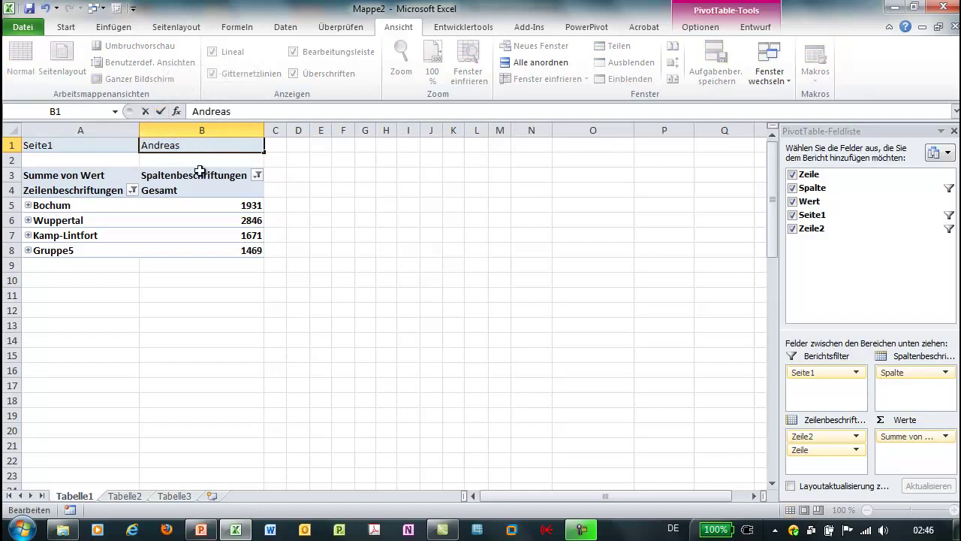
{"action": "left_click", "coordinate": [161, 111]}
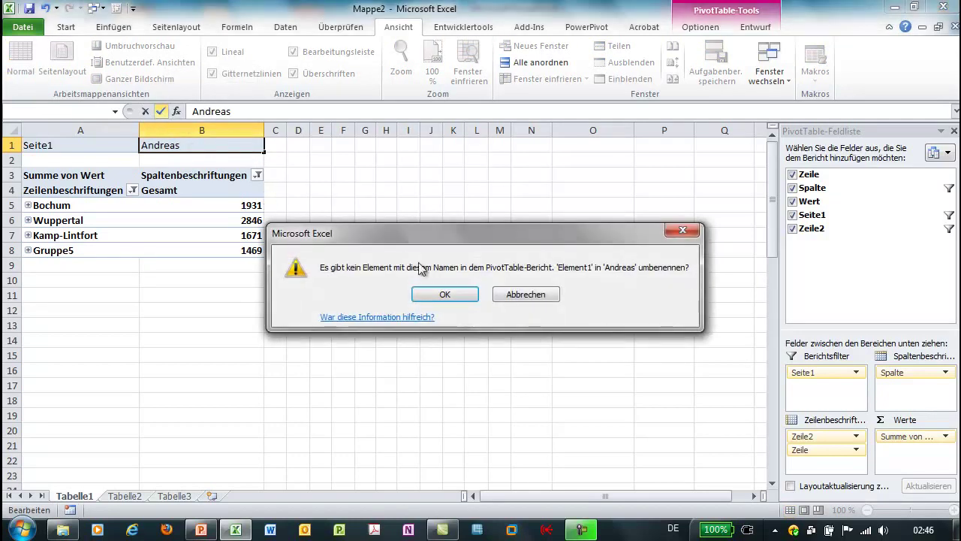
{"action": "left_click", "coordinate": [445, 294]}
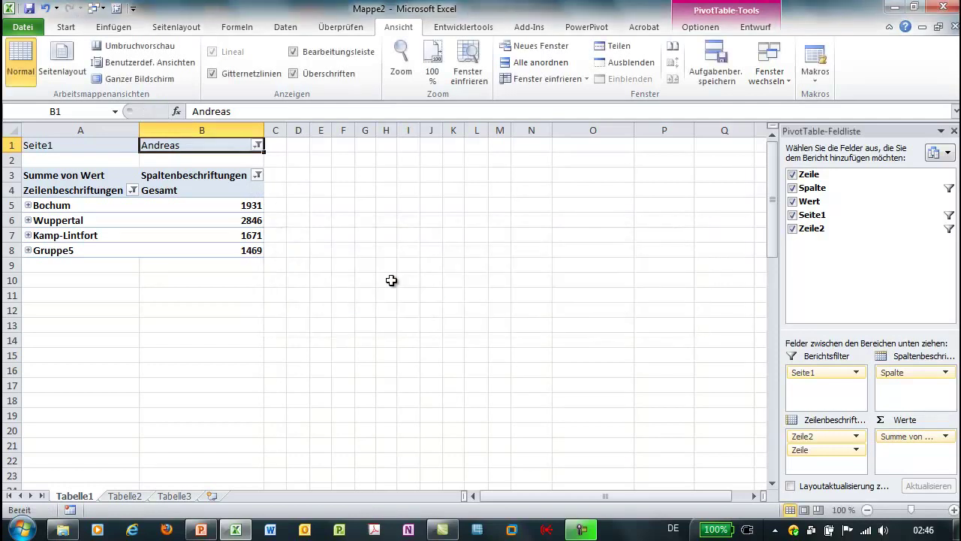
Filter to Element2 and rename it to the second employee's first name.
{"action": "left_click", "coordinate": [256, 145]}
{"action": "left_click", "coordinate": [120, 206]}
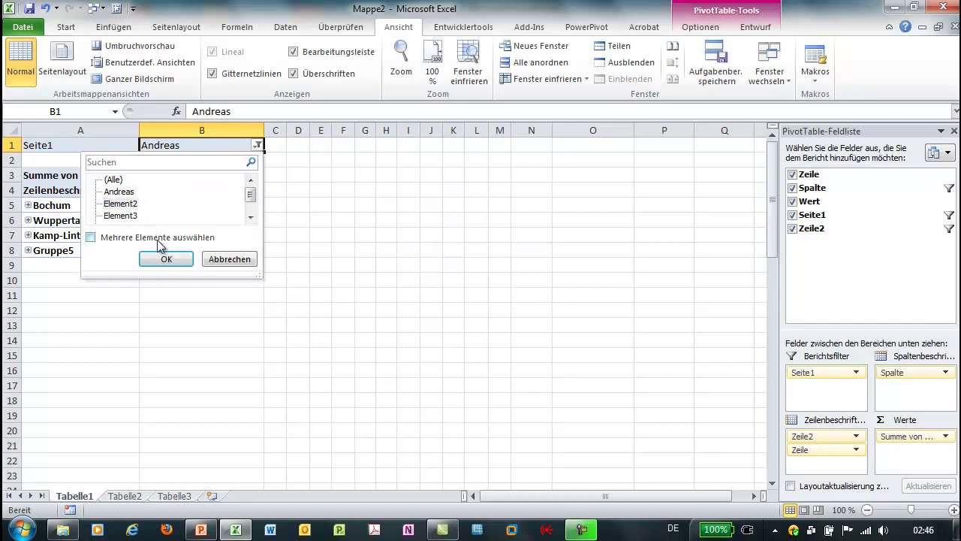
{"action": "left_click", "coordinate": [166, 258]}
{"action": "double_click", "coordinate": [247, 111]}
{"action": "type", "text": "Frank"}
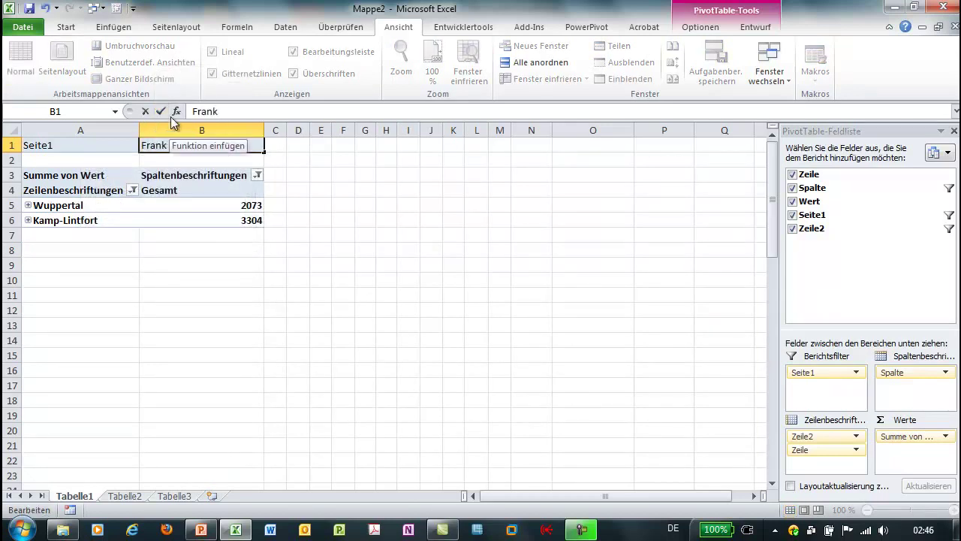
{"action": "left_click", "coordinate": [160, 112]}
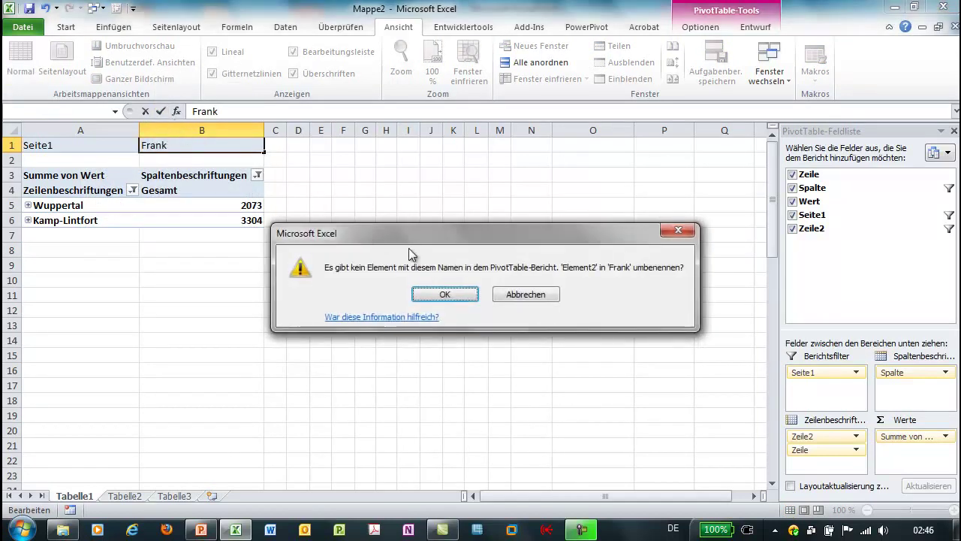
{"action": "left_click", "coordinate": [445, 294]}
Filter to Element3 and rename it to the third employee's first name.
{"action": "left_click", "coordinate": [258, 145]}
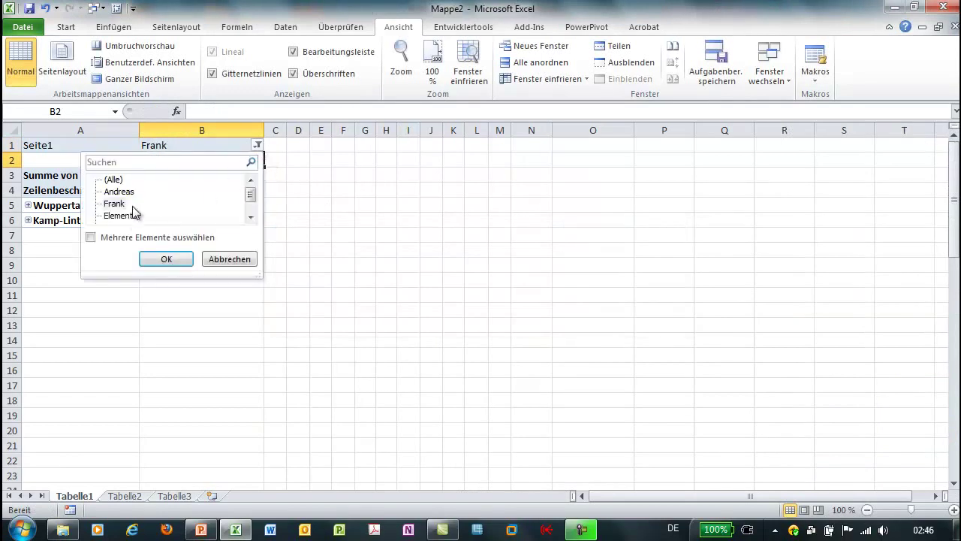
{"action": "left_click", "coordinate": [124, 215]}
{"action": "left_click", "coordinate": [162, 259]}
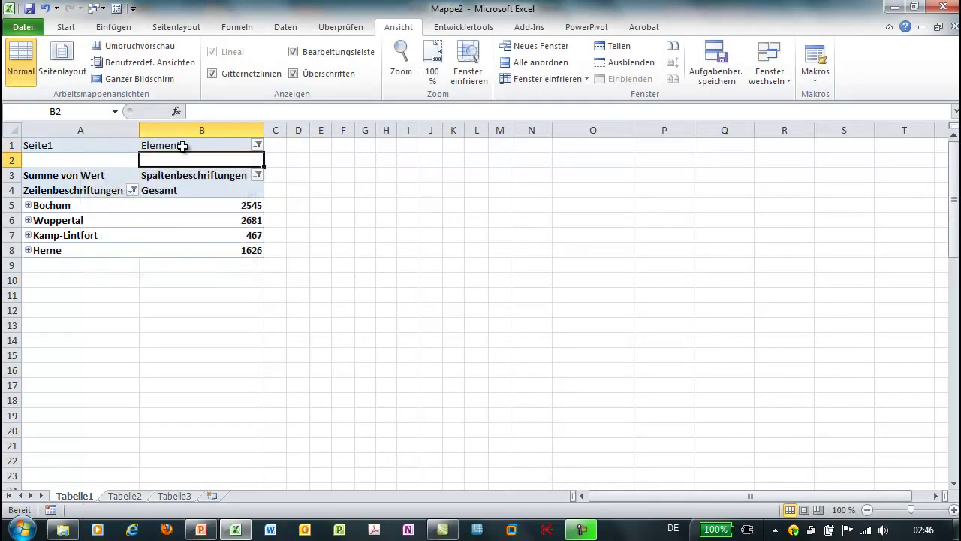
{"action": "left_click", "coordinate": [182, 144]}
{"action": "double_click", "coordinate": [214, 111]}
{"action": "type", "text": "Katja"}
{"action": "key", "text": "Return"}
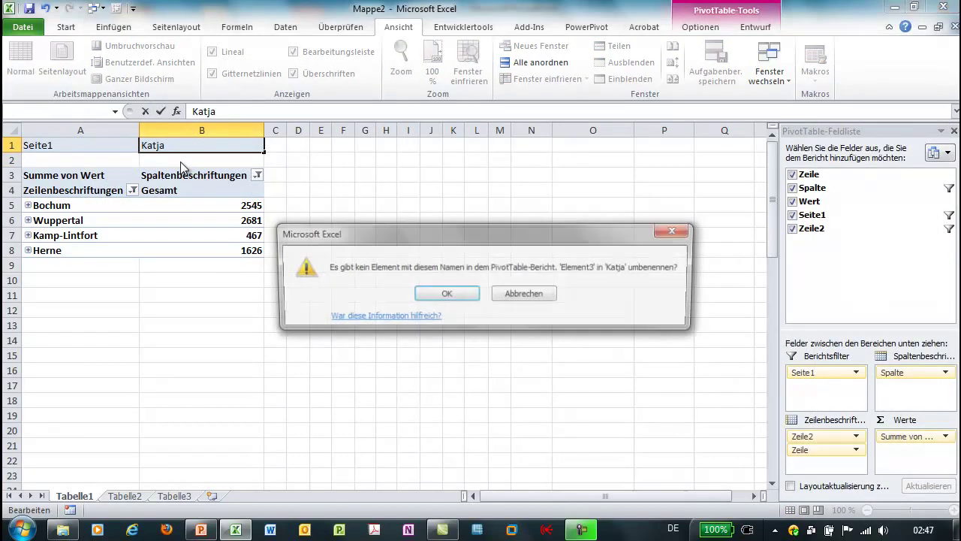
{"action": "left_click", "coordinate": [449, 293]}
Filter to Element4 and rename it to the fourth employee's first name.
{"action": "left_click", "coordinate": [257, 145]}
{"action": "left_click", "coordinate": [251, 216]}
{"action": "left_click", "coordinate": [251, 216]}
{"action": "left_click", "coordinate": [142, 203]}
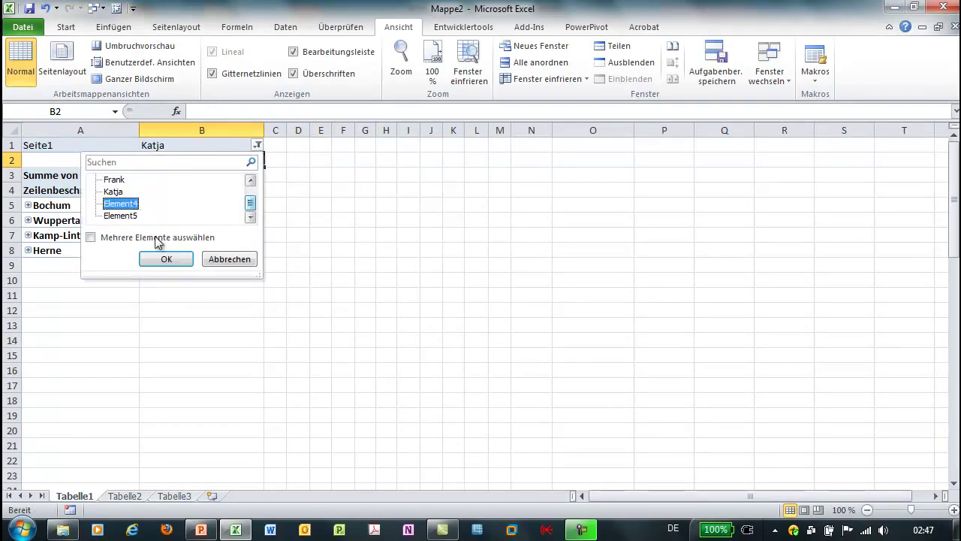
{"action": "left_click", "coordinate": [167, 261]}
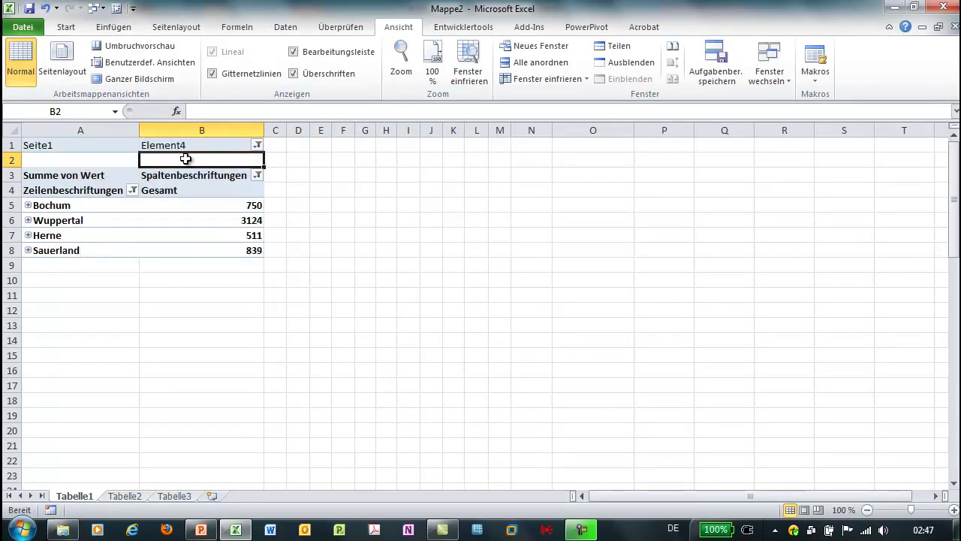
{"action": "left_click", "coordinate": [187, 145]}
{"action": "left_click_drag", "start_coordinate": [236, 111], "coordinate": [215, 111]}
{"action": "type", "text": "Ralph"}
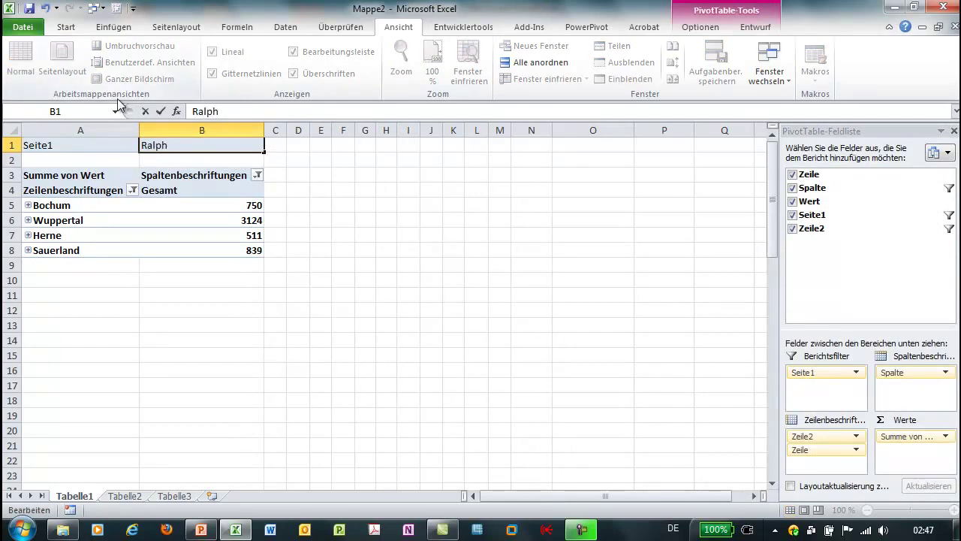
{"action": "key", "text": "Return"}
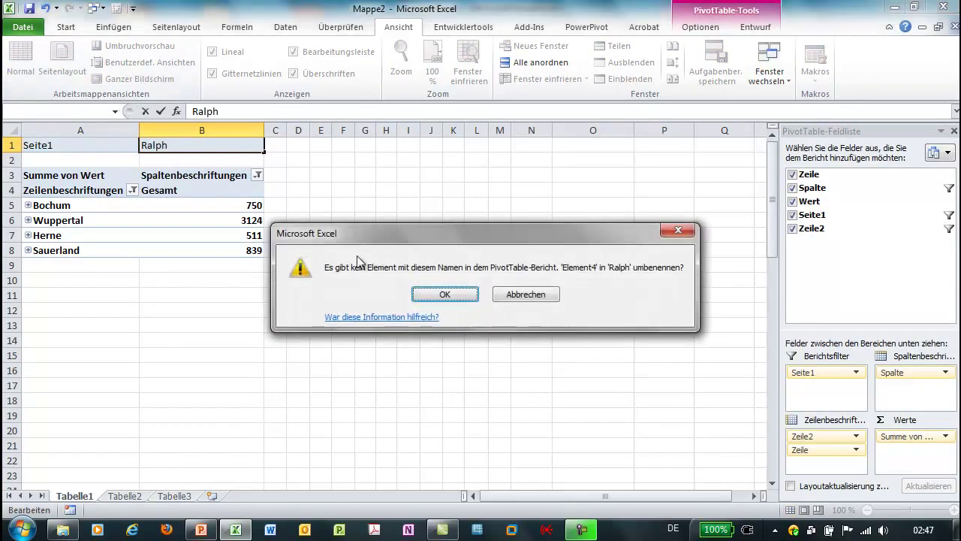
{"action": "left_click", "coordinate": [458, 292]}
Filter to Element5 and rename it to the fifth employee's first name.
{"action": "left_click", "coordinate": [258, 145]}
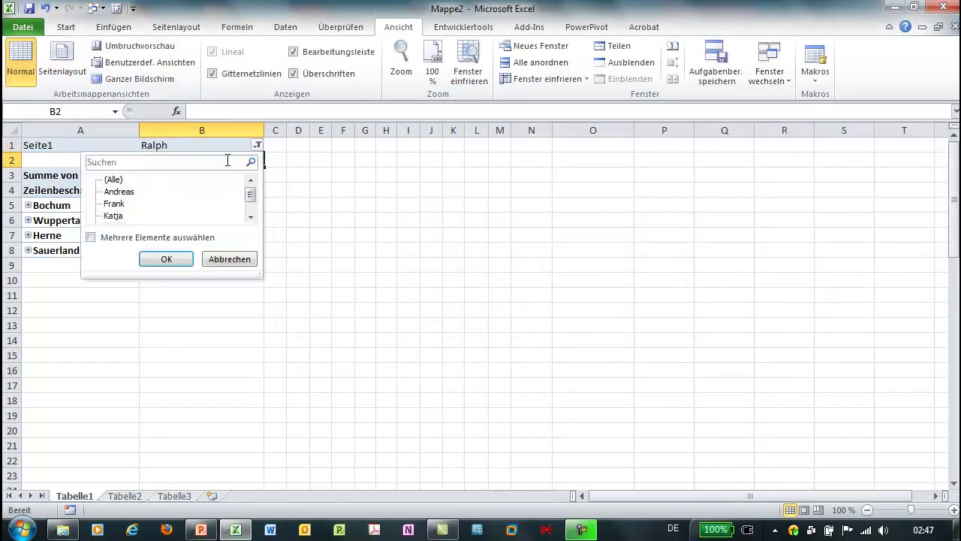
{"action": "scroll", "coordinate": [249, 214], "scroll_direction": "down", "scroll_amount": 1}
{"action": "left_click", "coordinate": [158, 216]}
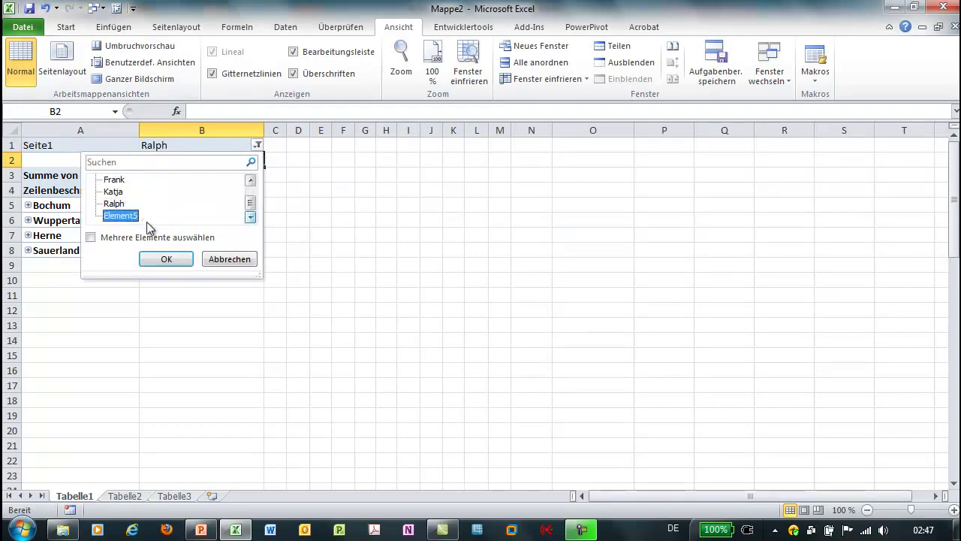
{"action": "left_click", "coordinate": [178, 259]}
{"action": "left_click", "coordinate": [211, 145]}
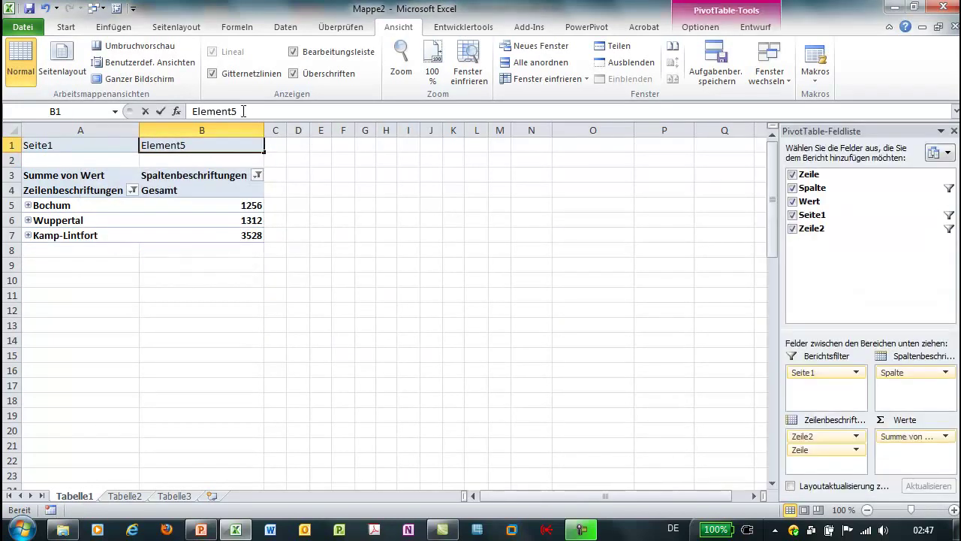
{"action": "double_click", "coordinate": [244, 111]}
{"action": "type", "text": "Tanja"}
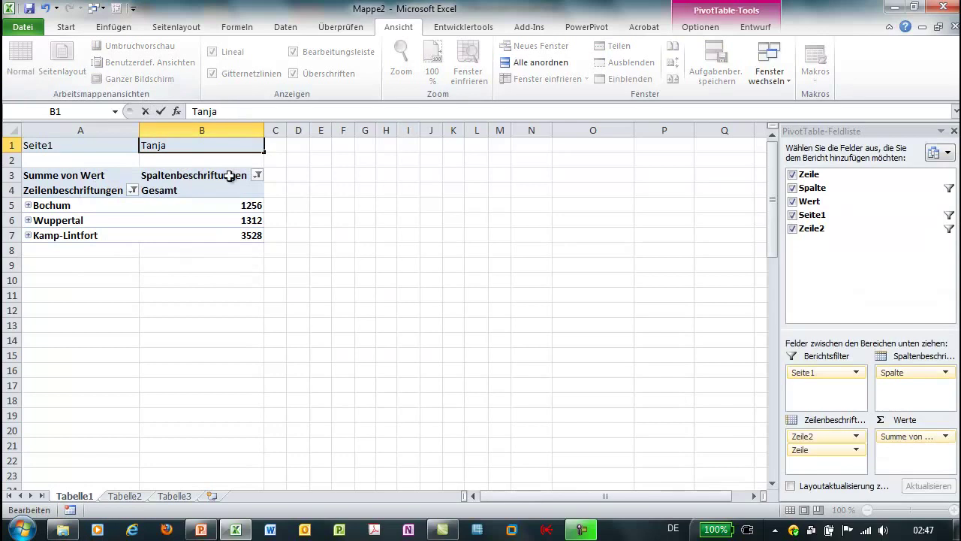
{"action": "left_click", "coordinate": [161, 111]}
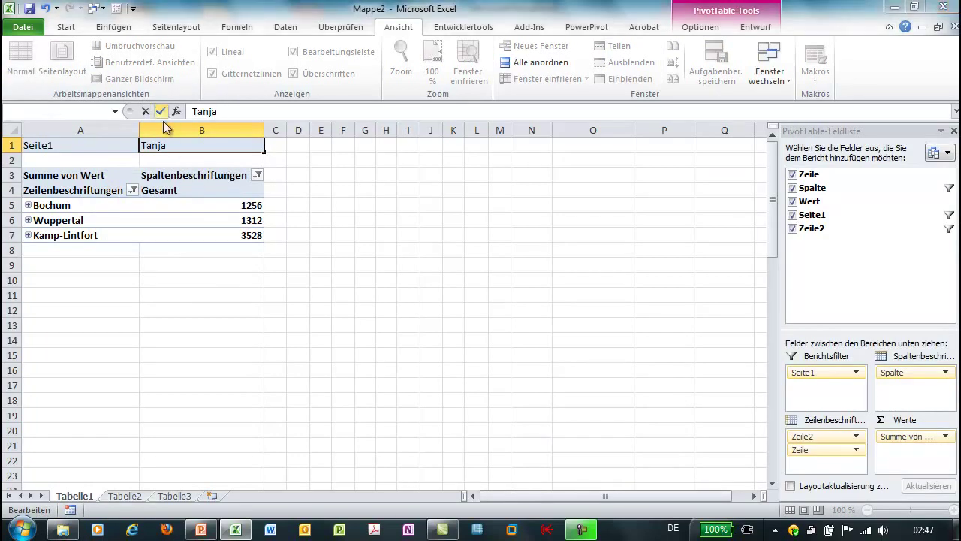
{"action": "left_click", "coordinate": [443, 296]}
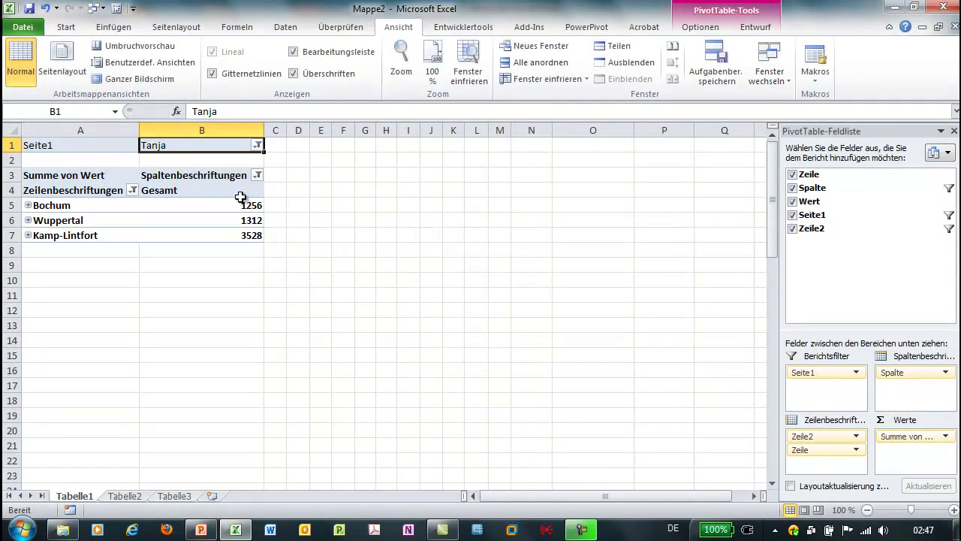
Filter the pivot to several employees at once using Mehrere Elemente auswählen.
{"action": "left_click", "coordinate": [257, 145]}
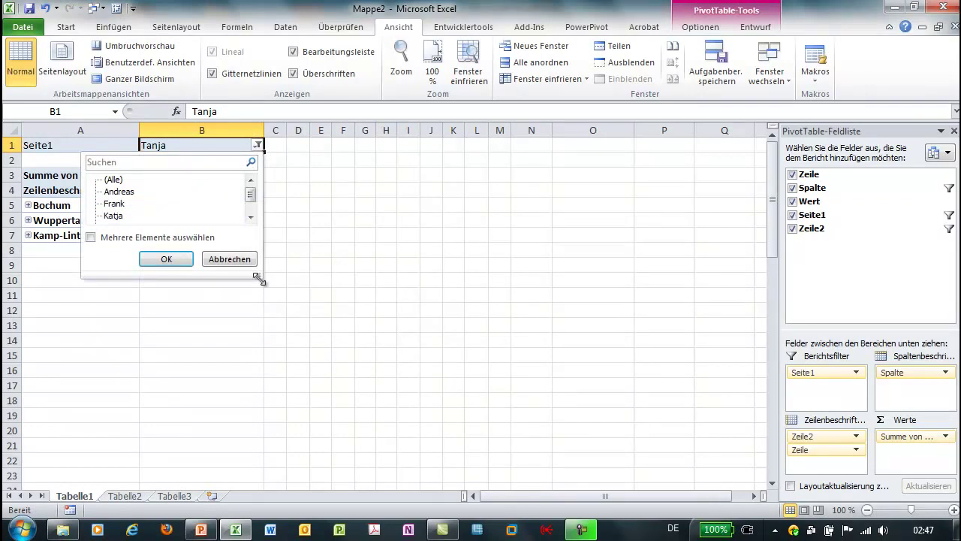
{"action": "left_click_drag", "start_coordinate": [259, 275], "coordinate": [264, 321]}
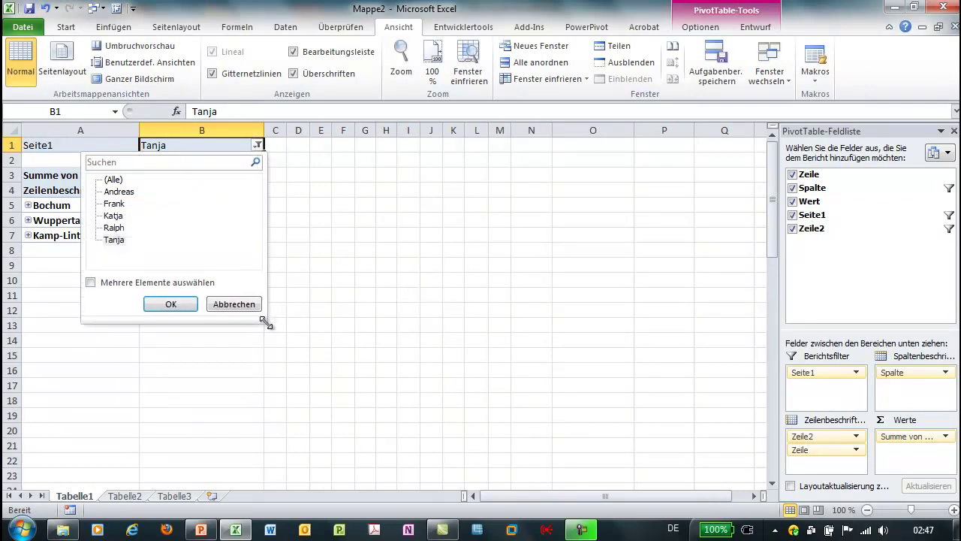
{"action": "left_click", "coordinate": [91, 283]}
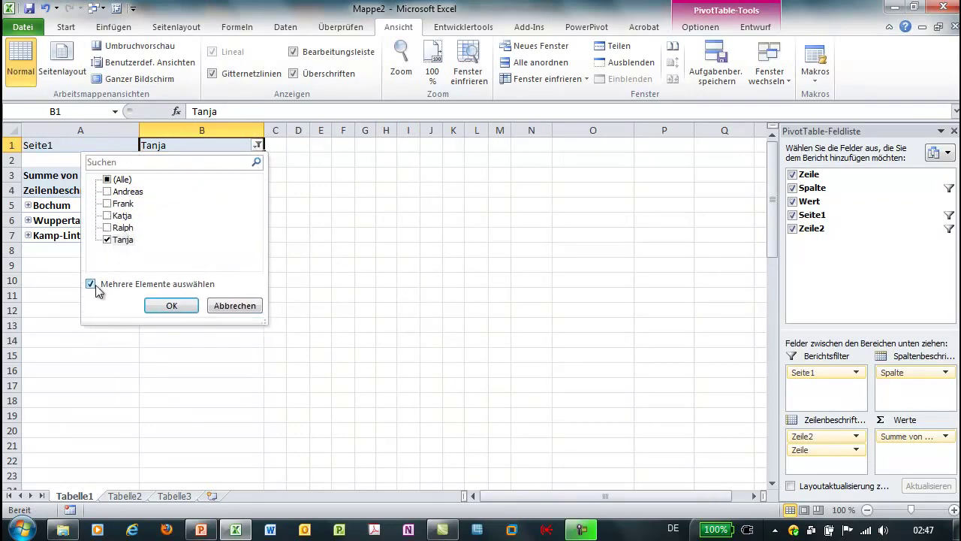
{"action": "left_click", "coordinate": [120, 217]}
{"action": "left_click", "coordinate": [108, 192]}
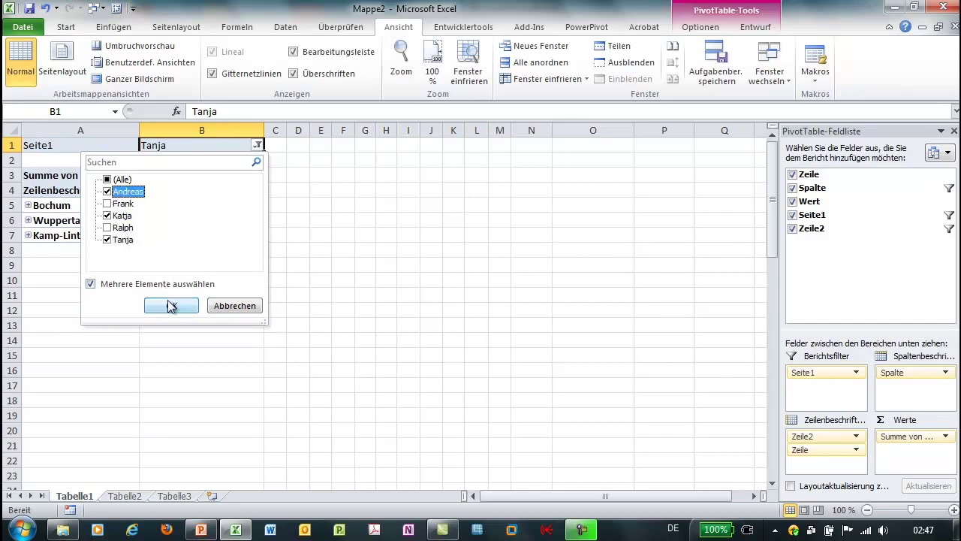
{"action": "left_click", "coordinate": [172, 305]}
Reset the Seite1 filter to (Alle) so all six city totals show.
{"action": "left_click", "coordinate": [258, 145]}
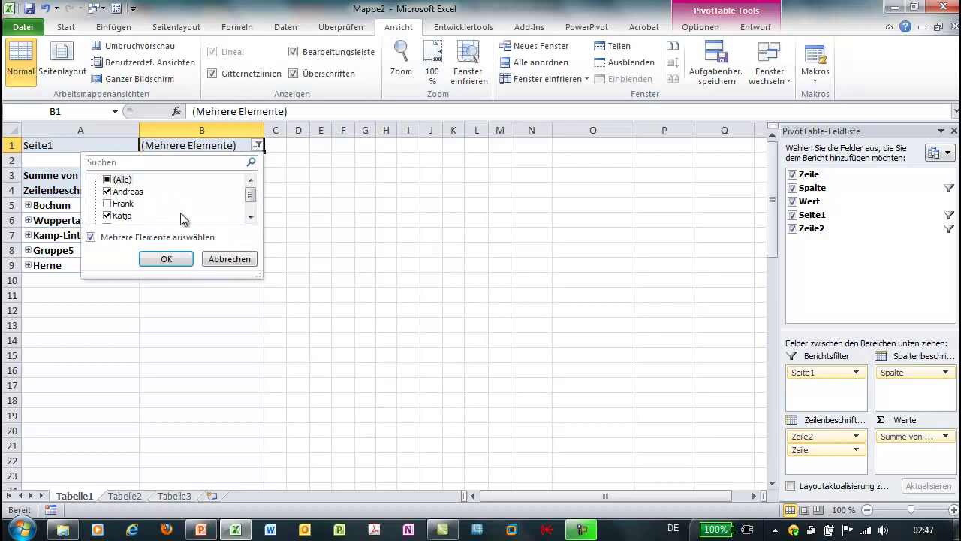
{"action": "left_click", "coordinate": [117, 181]}
{"action": "left_click", "coordinate": [166, 260]}
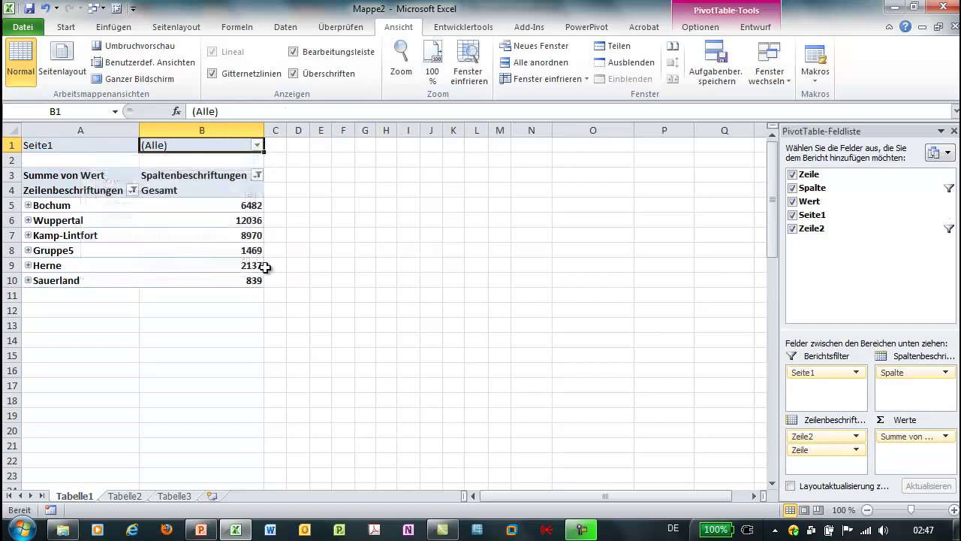
{"action": "left_click", "coordinate": [224, 207]}
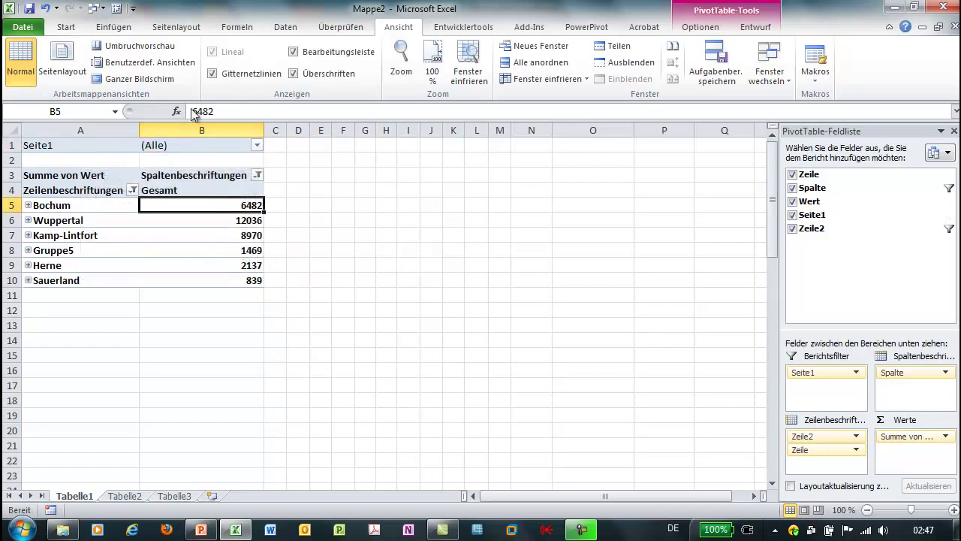
{"action": "left_click", "coordinate": [118, 13]}
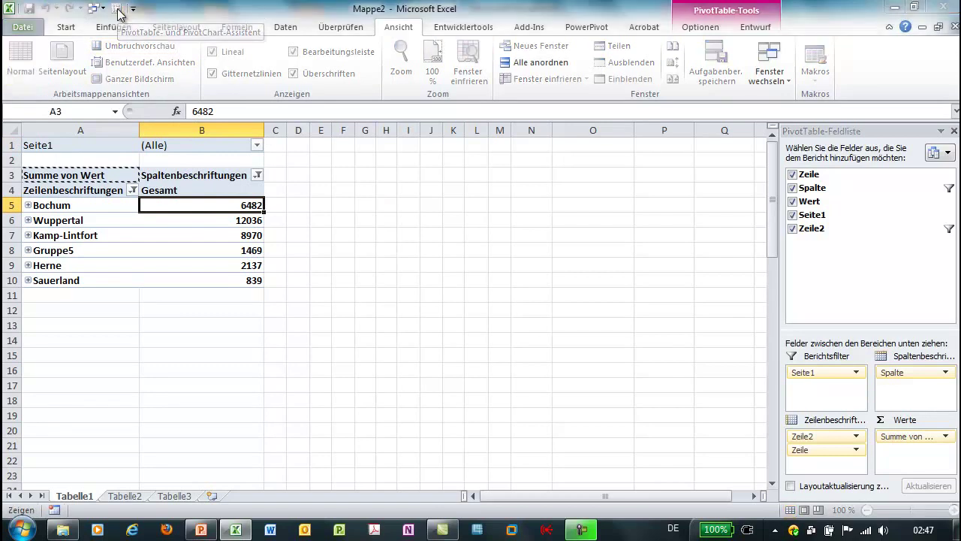
{"action": "left_click", "coordinate": [668, 371]}
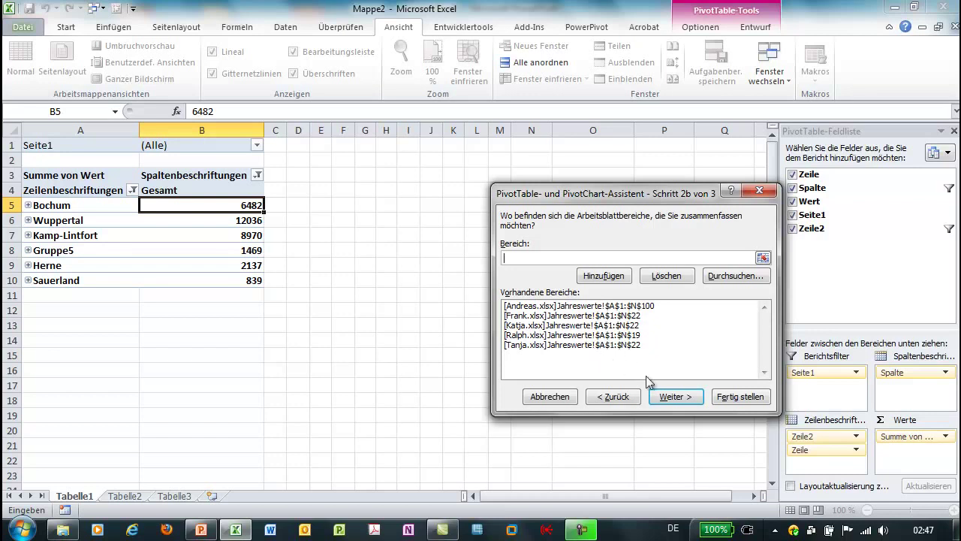
{"action": "left_click", "coordinate": [746, 400]}
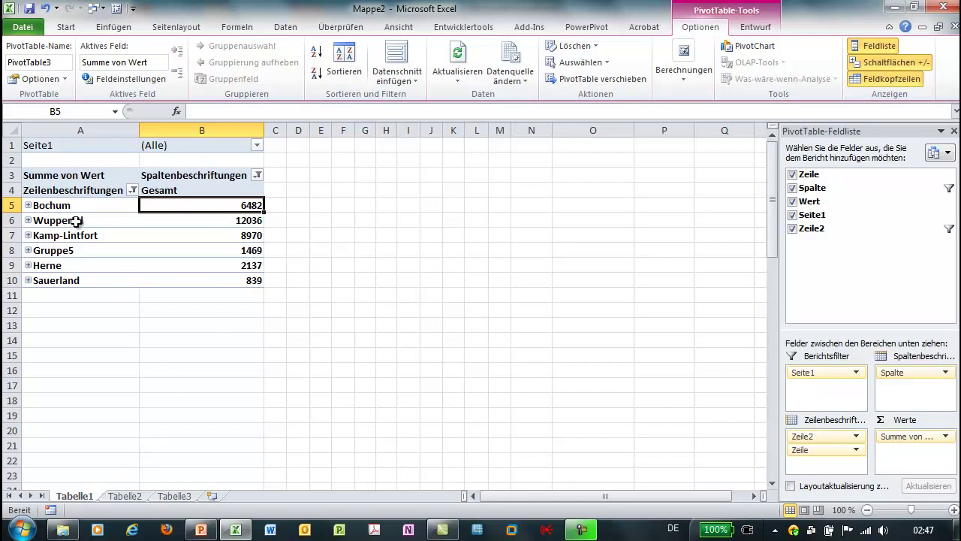
{"action": "left_click", "coordinate": [149, 216]}
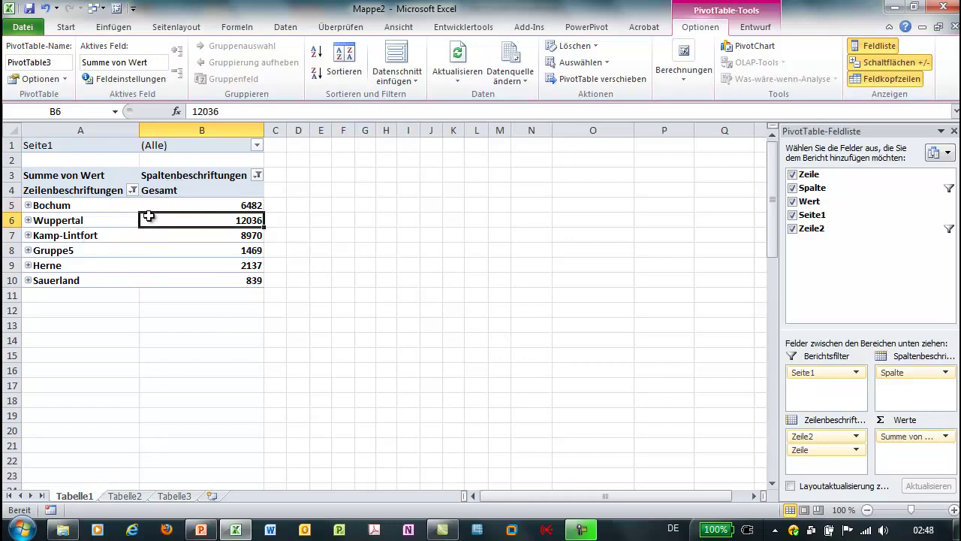
{"action": "left_click", "coordinate": [198, 145]}
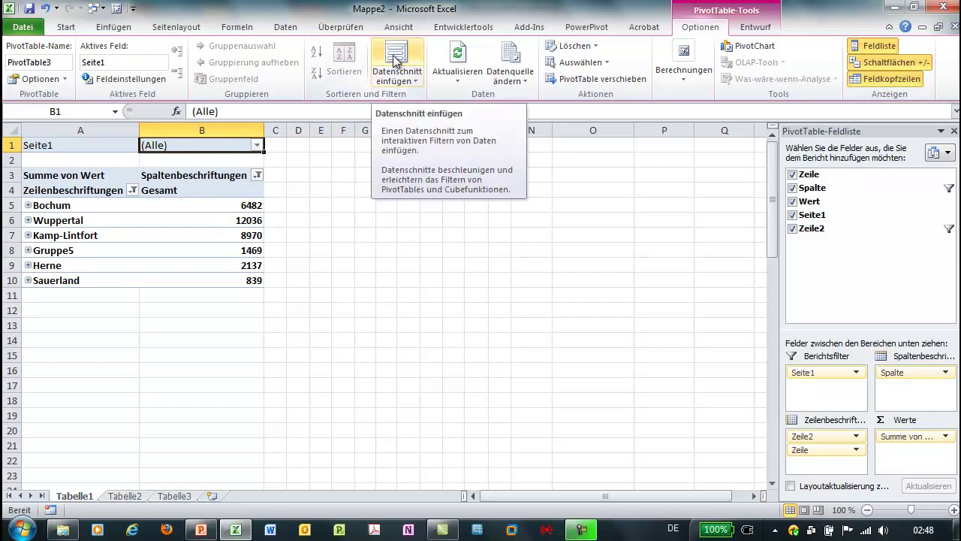
{"action": "left_click", "coordinate": [258, 145]}
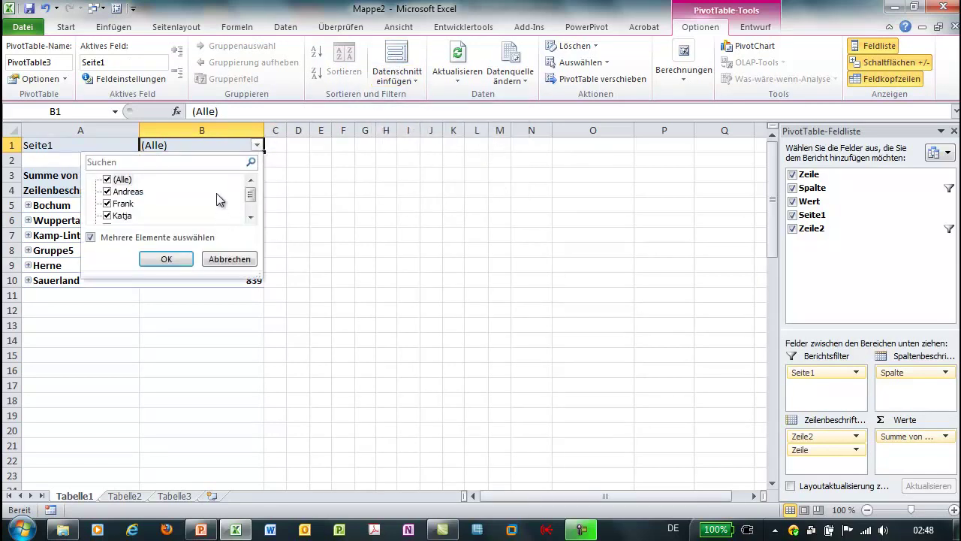
{"action": "left_click", "coordinate": [227, 259]}
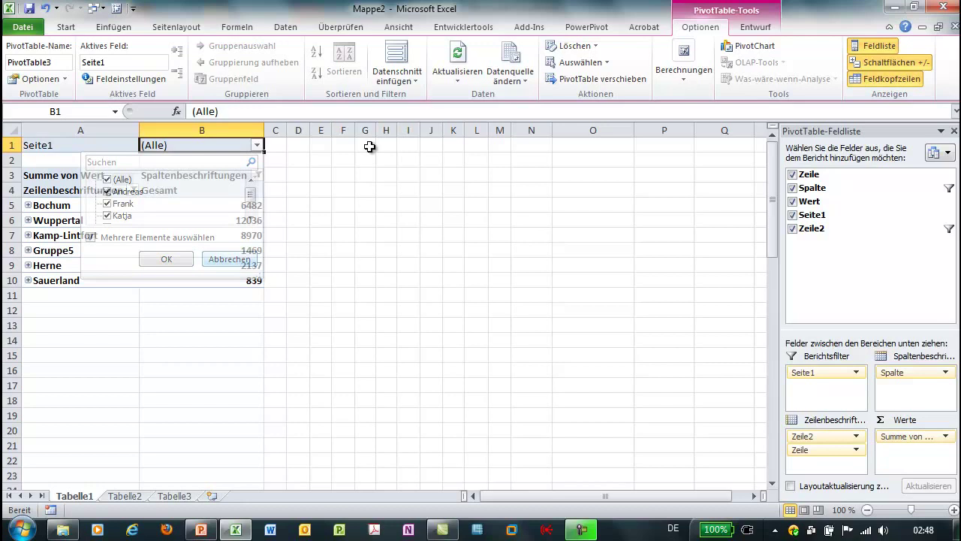
{"action": "left_click", "coordinate": [405, 69]}
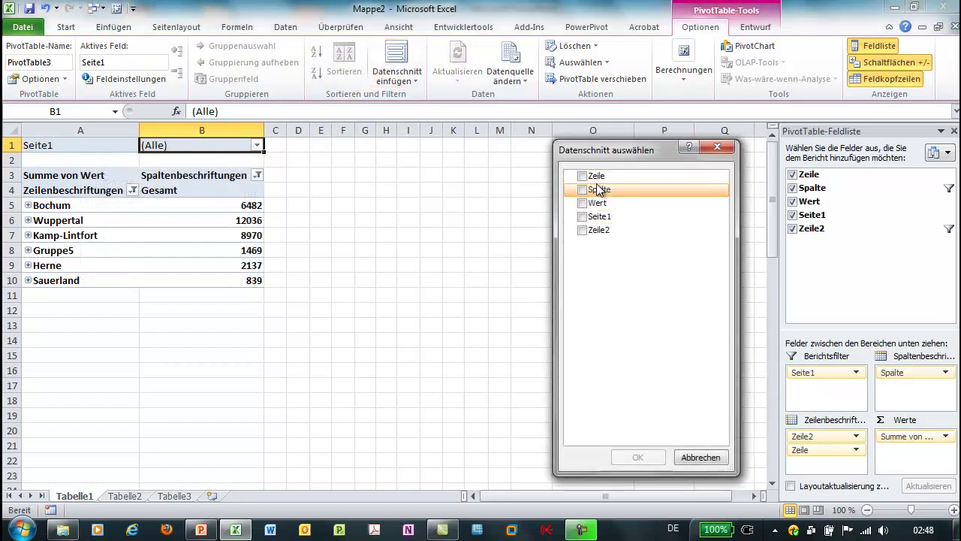
{"action": "left_click", "coordinate": [599, 217]}
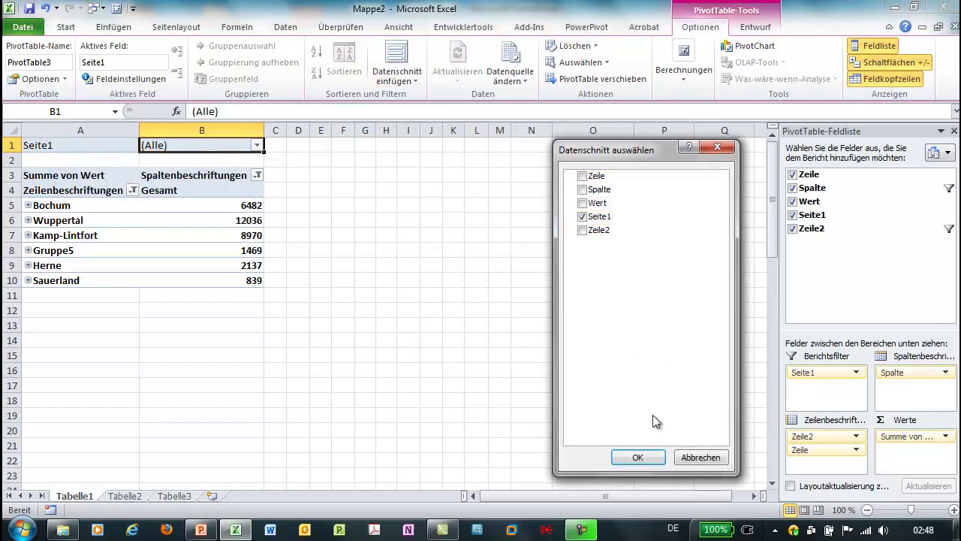
{"action": "left_click", "coordinate": [638, 455]}
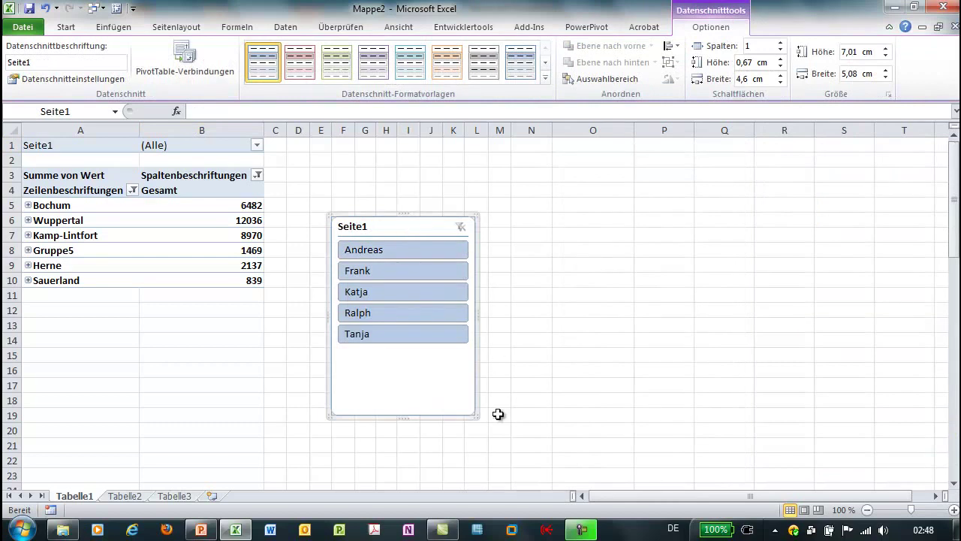
{"action": "left_click_drag", "start_coordinate": [476, 416], "coordinate": [429, 381]}
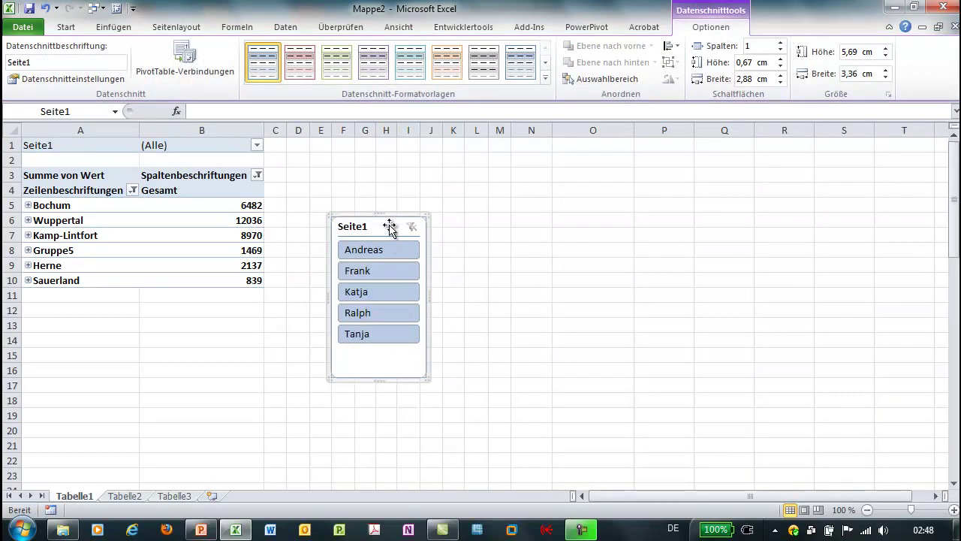
{"action": "key", "text": "Delete"}
Overwrite the Seite1 label in A1 with Mitarbeiter.
{"action": "left_click", "coordinate": [71, 145]}
{"action": "double_click", "coordinate": [203, 111]}
{"action": "type", "text": "Mitarb"}
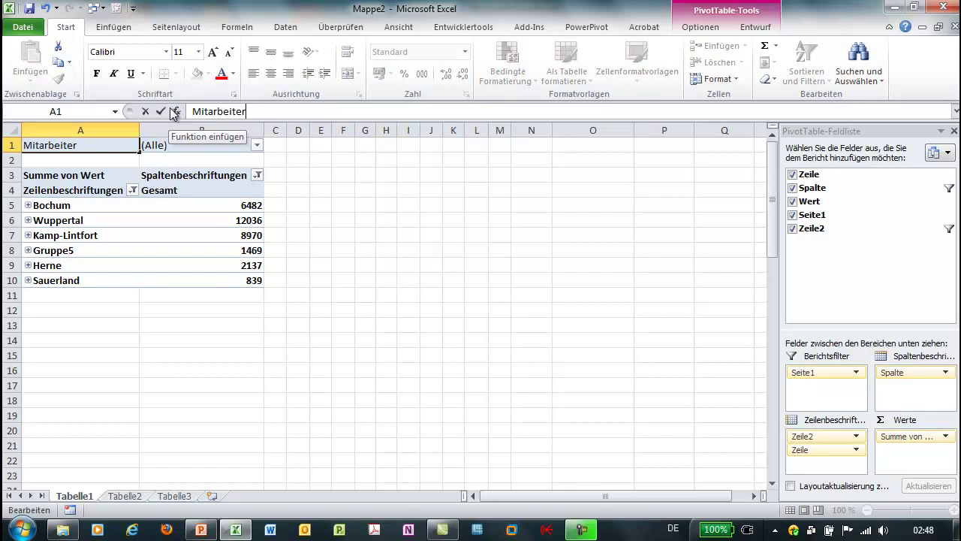
{"action": "key", "text": "Return"}
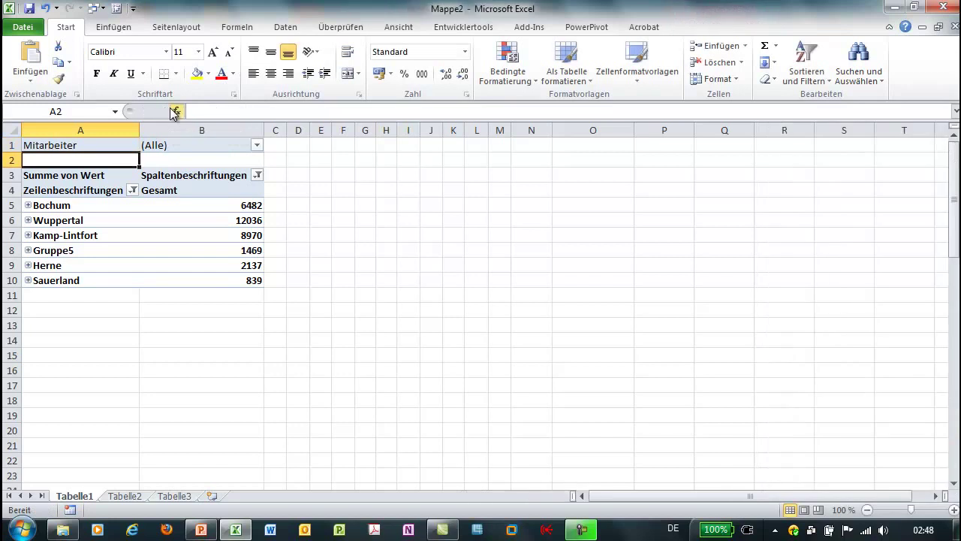
{"action": "left_click", "coordinate": [188, 148]}
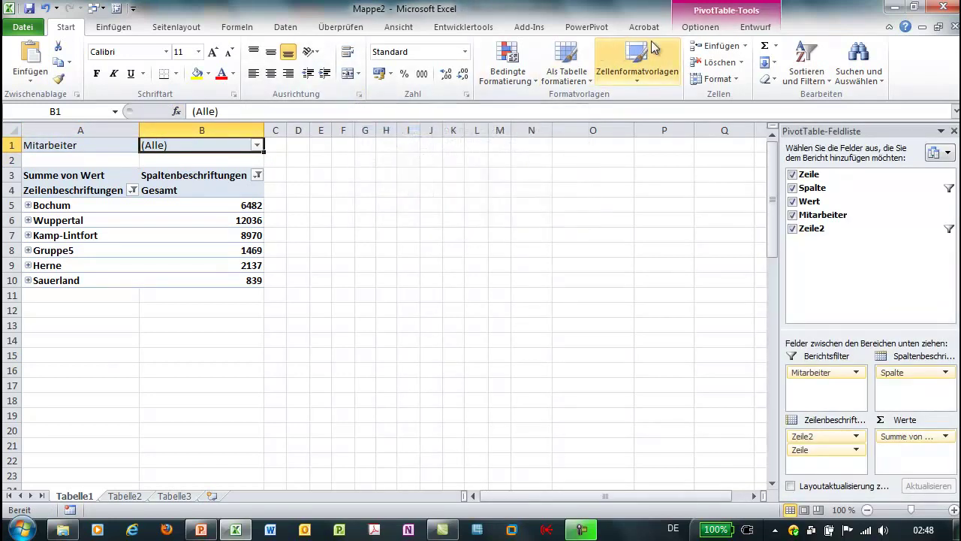
{"action": "left_click", "coordinate": [695, 28]}
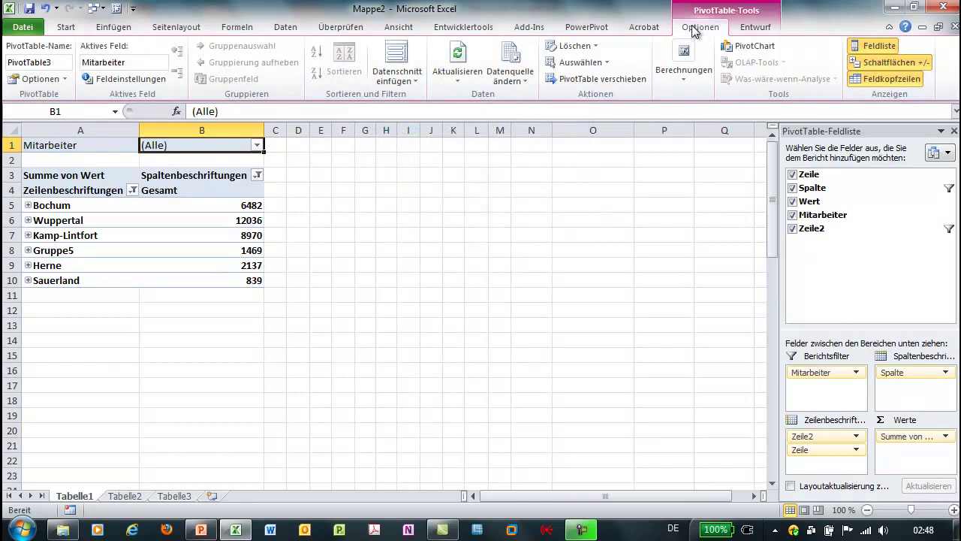
Insert a Mitarbeiter slicer, shrink it to 4.87 × 3.52 cm and place it beside the PivotTable.
{"action": "left_click", "coordinate": [394, 59]}
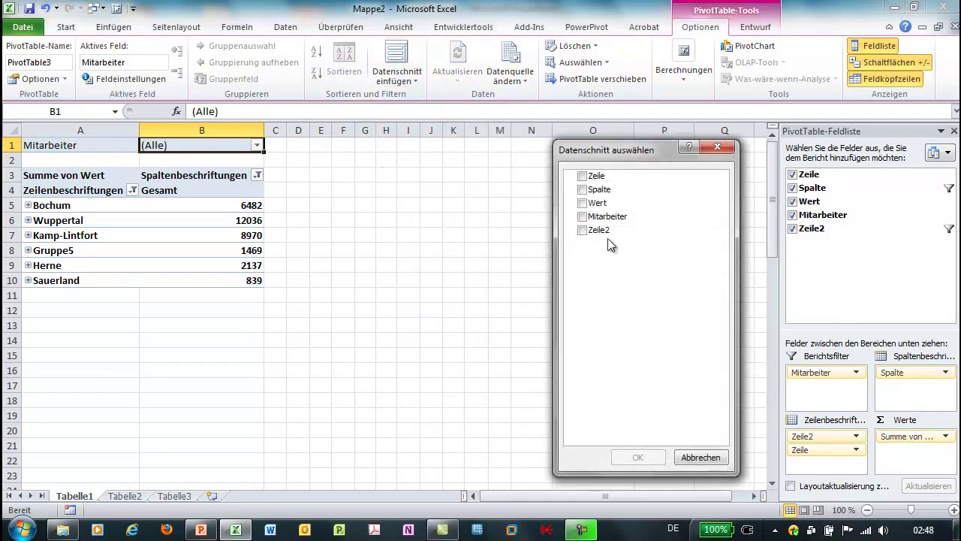
{"action": "left_click", "coordinate": [600, 216]}
{"action": "left_click", "coordinate": [627, 455]}
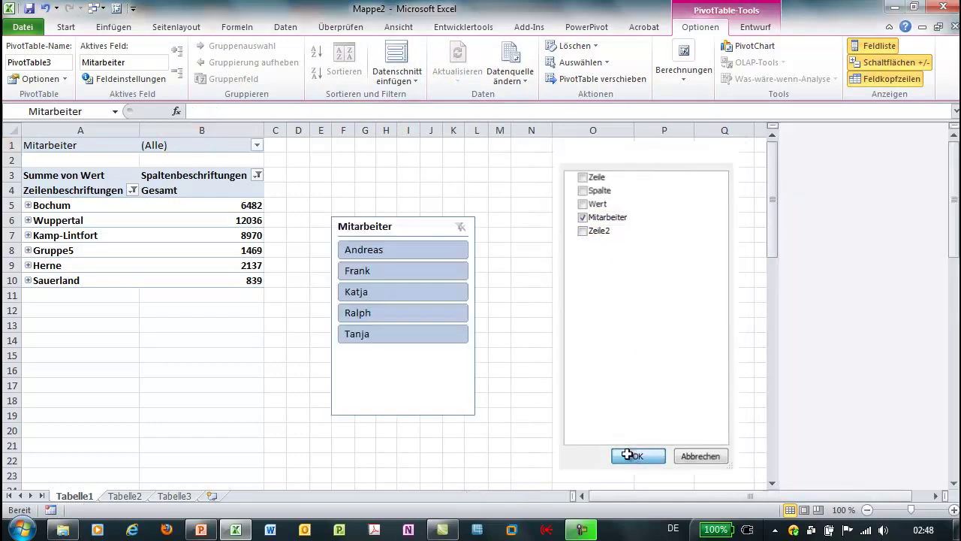
{"action": "left_click_drag", "start_coordinate": [477, 414], "coordinate": [433, 356]}
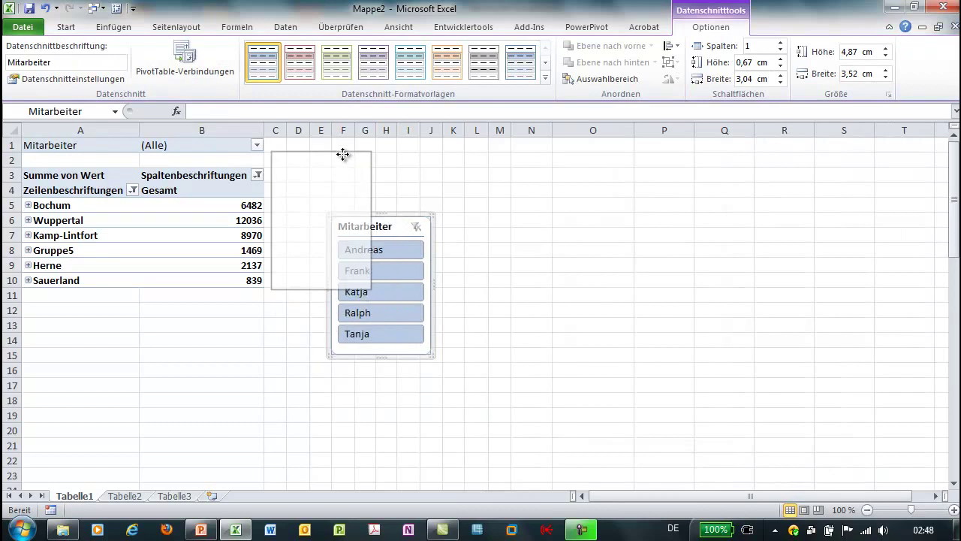
{"action": "left_click_drag", "start_coordinate": [402, 220], "coordinate": [346, 145]}
Try single and multiple employee selections in the slicer, then clear its filter.
{"action": "left_click", "coordinate": [337, 175]}
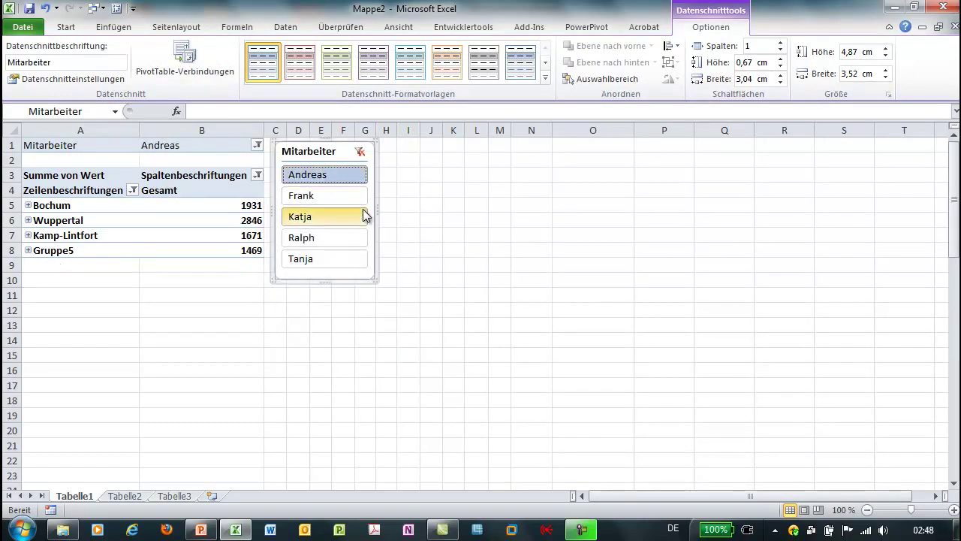
{"action": "left_click", "coordinate": [336, 217]}
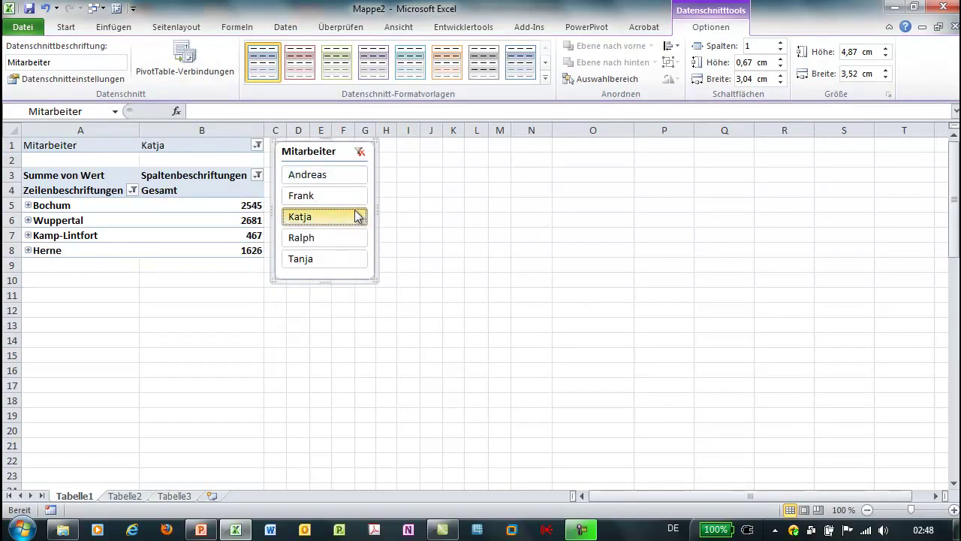
{"action": "mouse_move", "coordinate": [357, 216]}
{"action": "left_mouse_down"}
{"action": "mouse_move", "coordinate": [375, 276]}
{"action": "mouse_move", "coordinate": [409, 294]}
{"action": "left_mouse_up"}
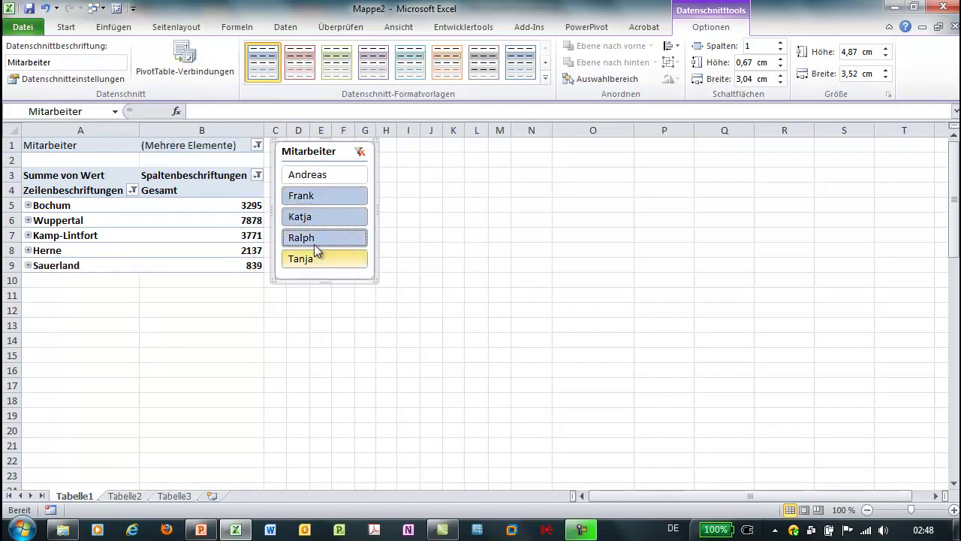
{"action": "left_click", "coordinate": [361, 152]}
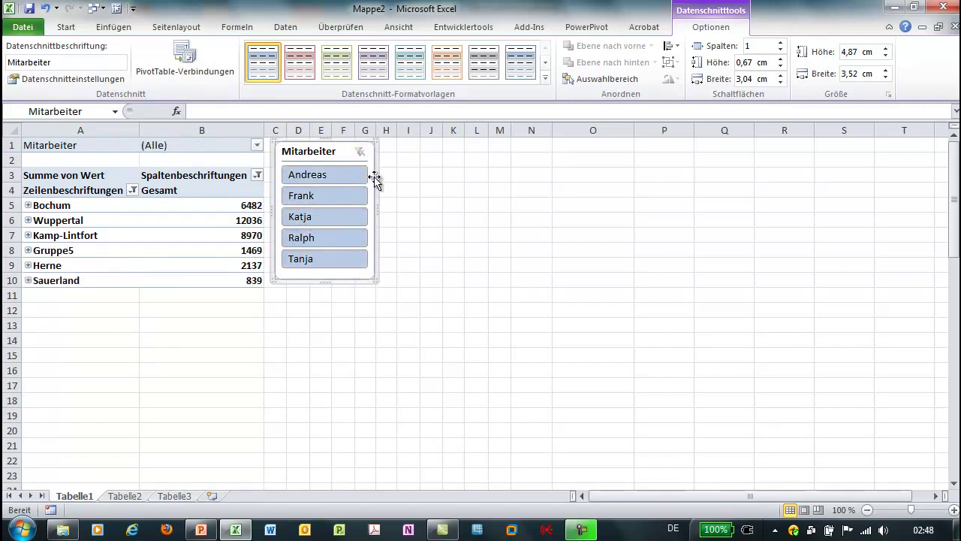
{"action": "left_click", "coordinate": [237, 209]}
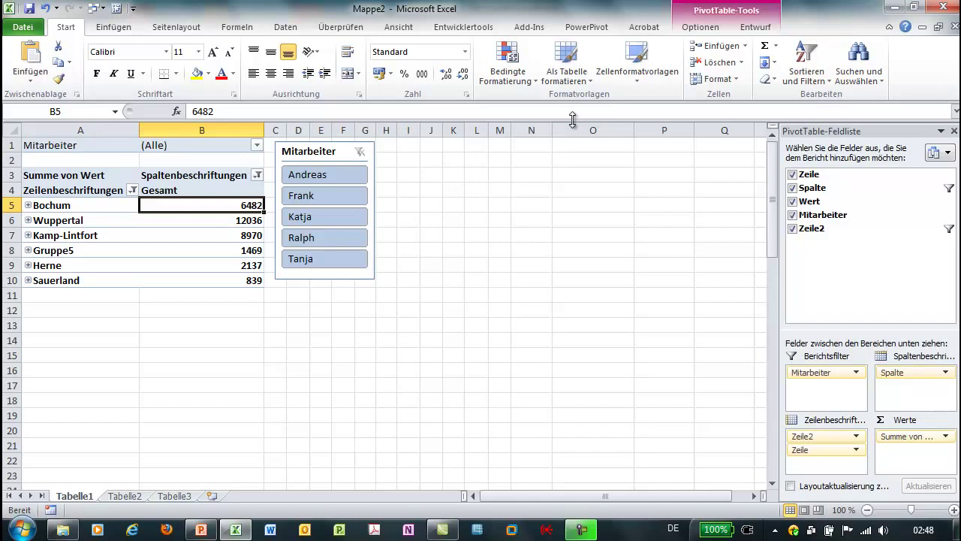
Insert a Gruppierte Säulen PivotChart of the city totals right of the slicer.
{"action": "left_click", "coordinate": [706, 31]}
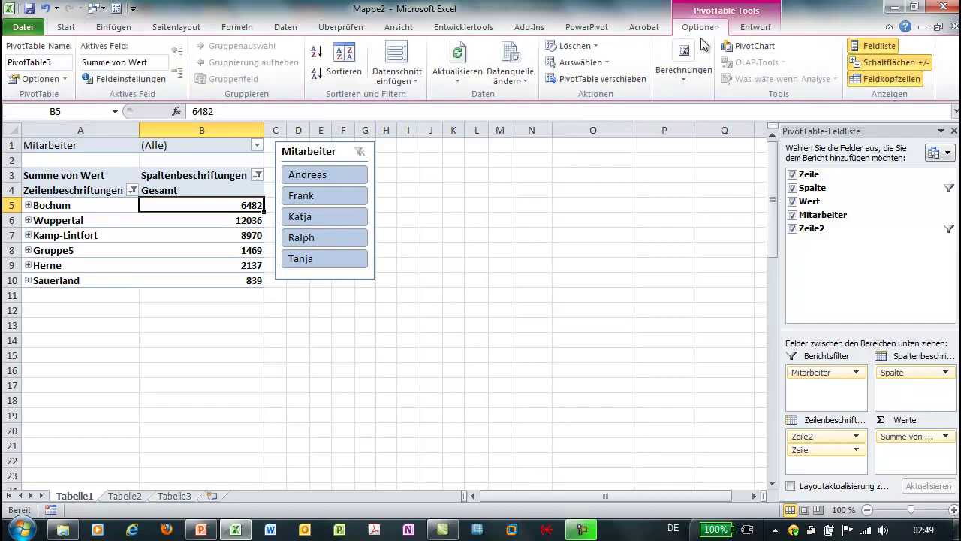
{"action": "left_click", "coordinate": [735, 48]}
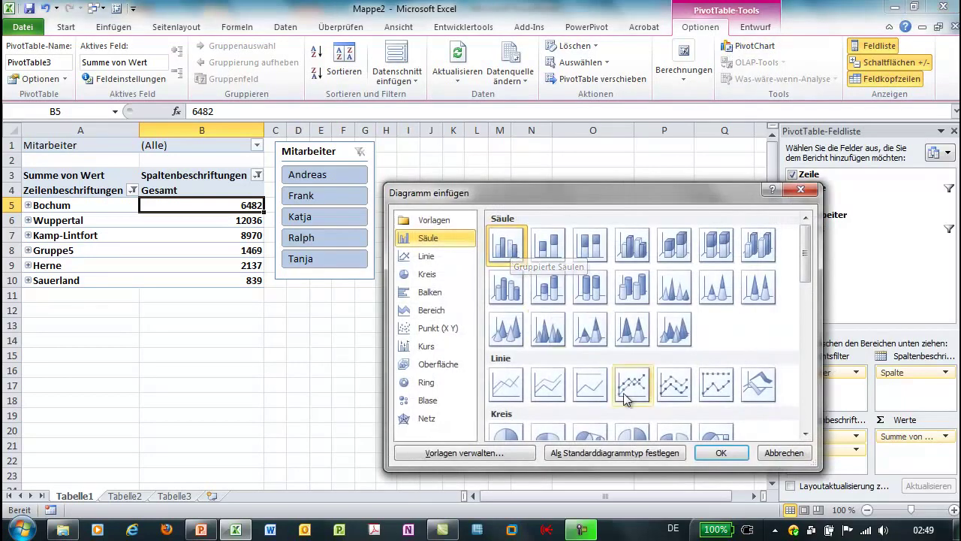
{"action": "left_click", "coordinate": [721, 455]}
{"action": "mouse_move", "coordinate": [518, 242]}
{"action": "left_mouse_down"}
{"action": "mouse_move", "coordinate": [686, 173]}
{"action": "mouse_move", "coordinate": [688, 189]}
{"action": "left_mouse_up"}
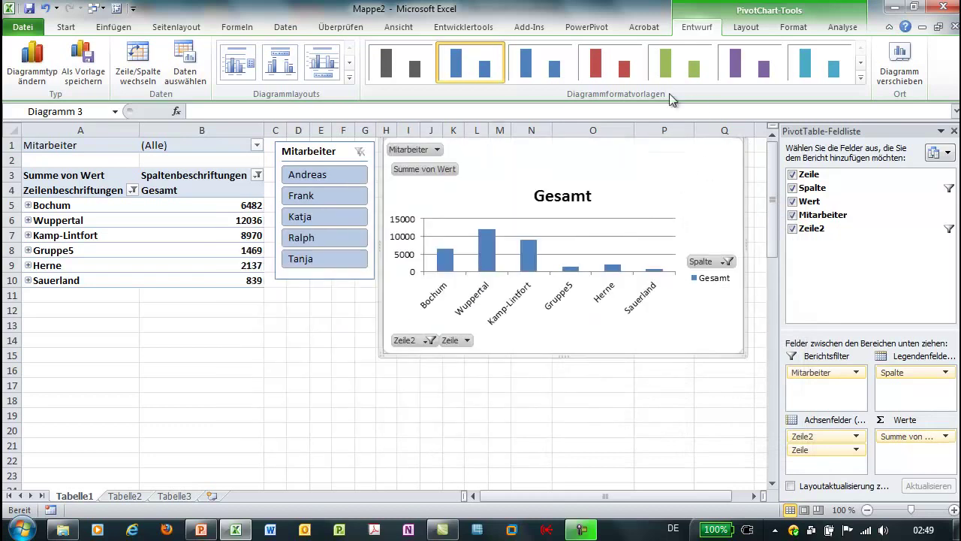
Apply a glossy blue chart style and enlarge the chart.
{"action": "left_click", "coordinate": [861, 77]}
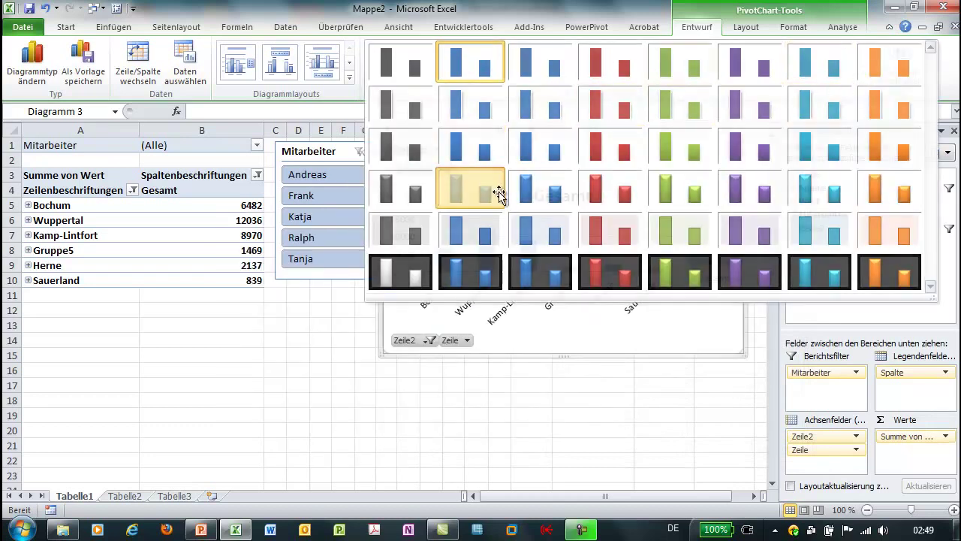
{"action": "left_click", "coordinate": [485, 191]}
{"action": "left_click_drag", "start_coordinate": [745, 360], "coordinate": [763, 410]}
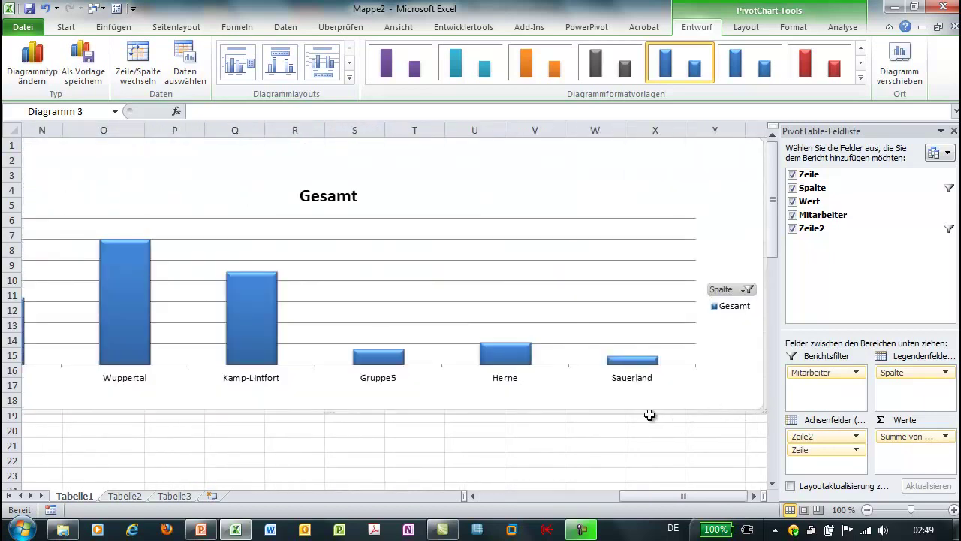
{"action": "left_click_drag", "start_coordinate": [618, 496], "coordinate": [475, 495]}
Rename the Gruppe5 label in A8 to Oberhausen, then select the chart and close the PivotTable field list.
{"action": "left_click", "coordinate": [60, 252]}
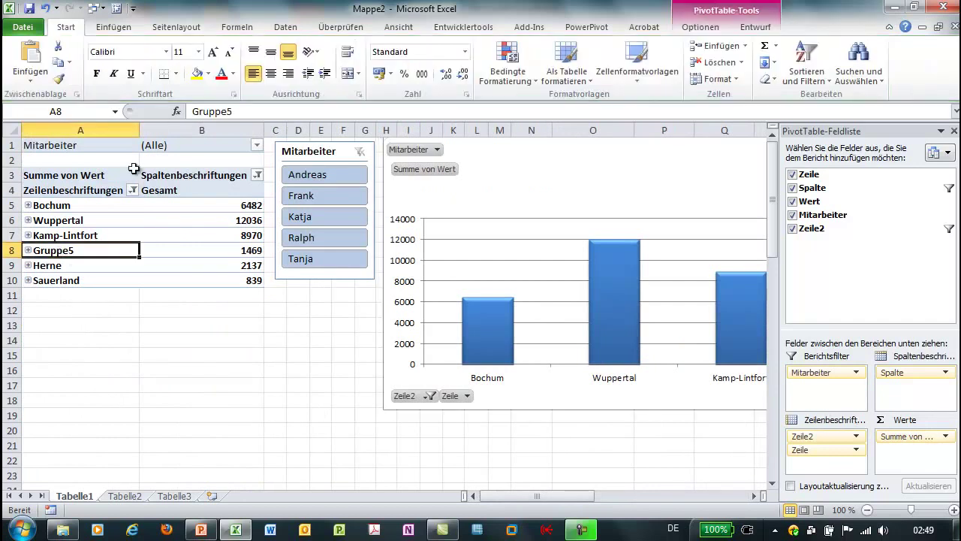
{"action": "double_click", "coordinate": [252, 111]}
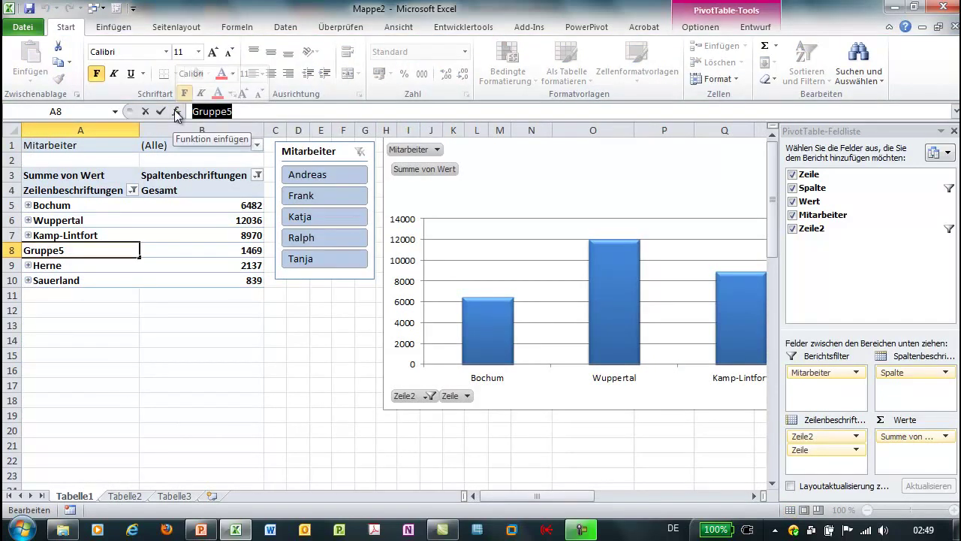
{"action": "type", "text": "Oberhausen"}
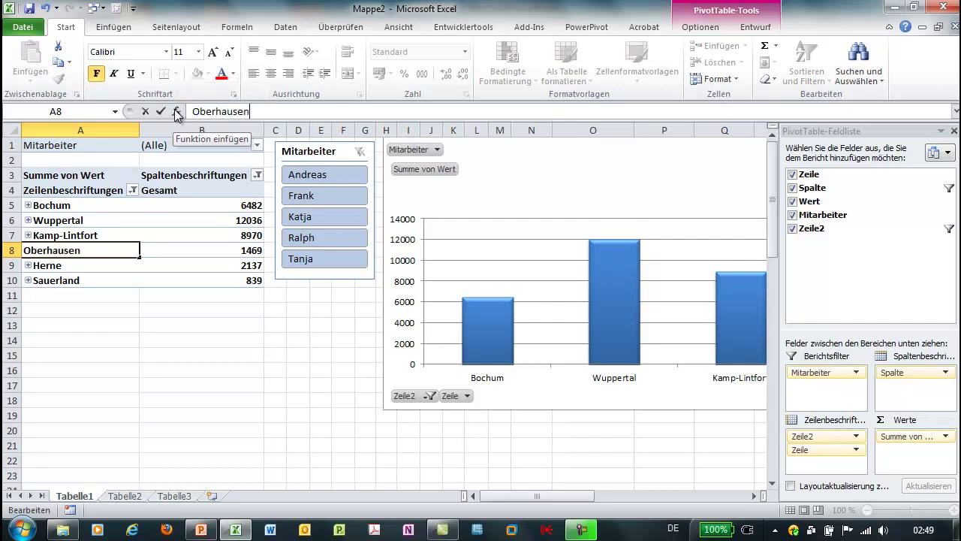
{"action": "key", "text": "Return"}
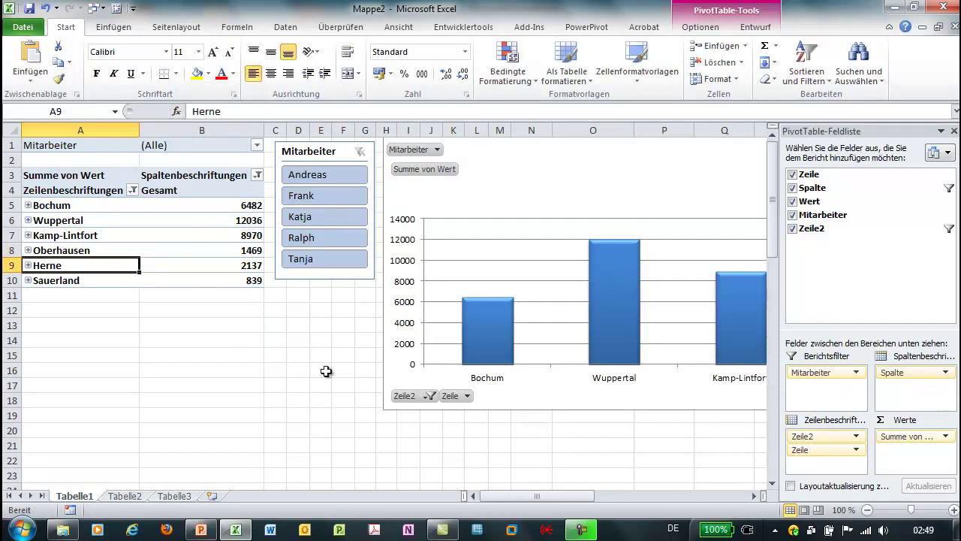
{"action": "left_click", "coordinate": [672, 389]}
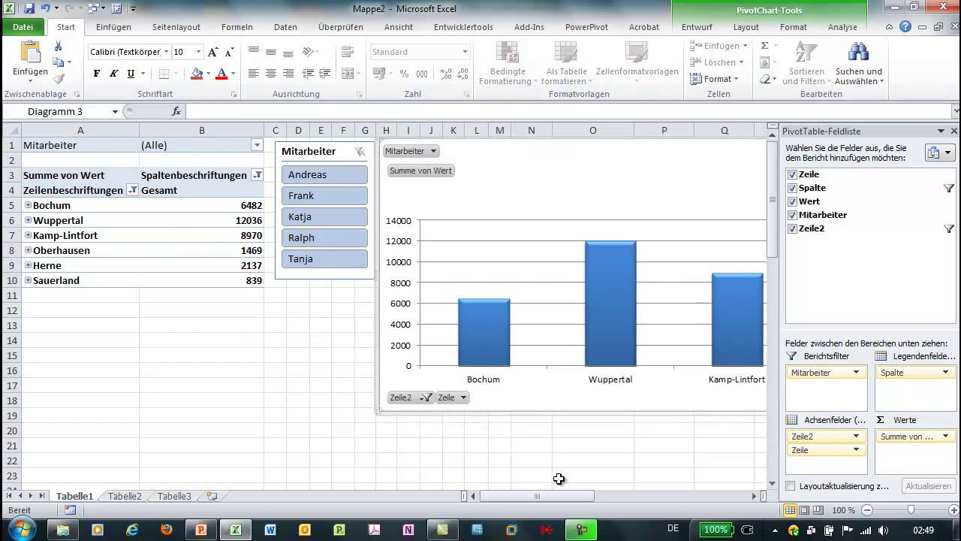
{"action": "left_click", "coordinate": [954, 132]}
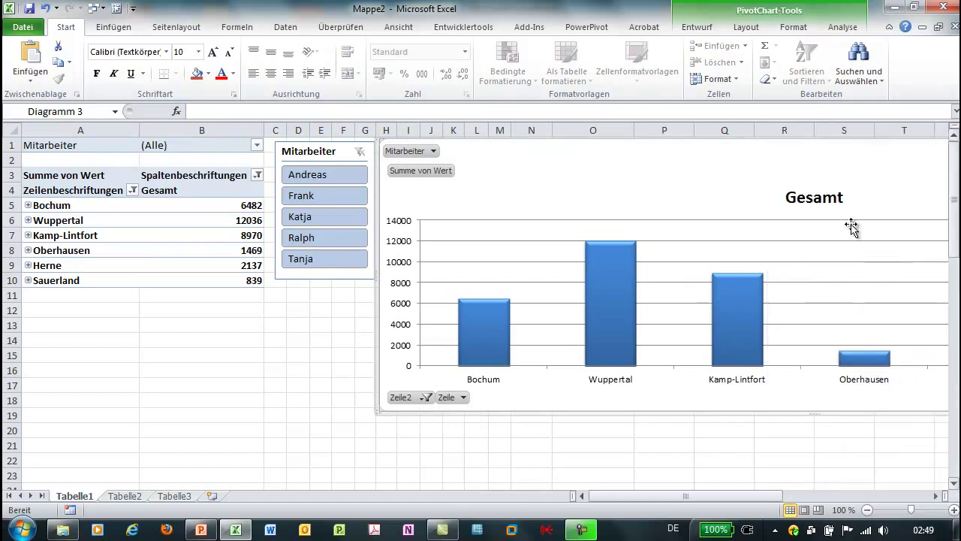